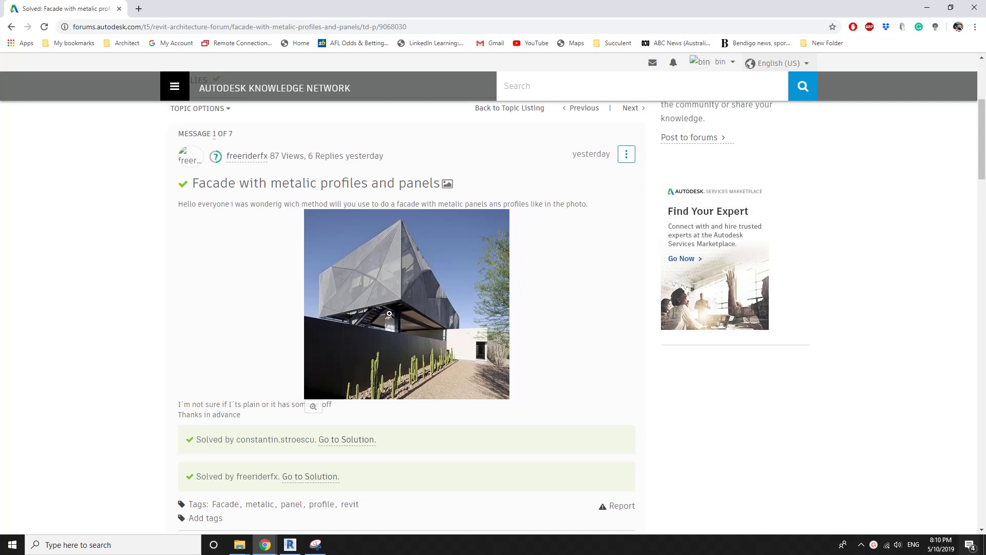
Step: Draw a rectangular box of 'Double brick - 270' walls, then orbit it in the default 3D view
click(290, 545)
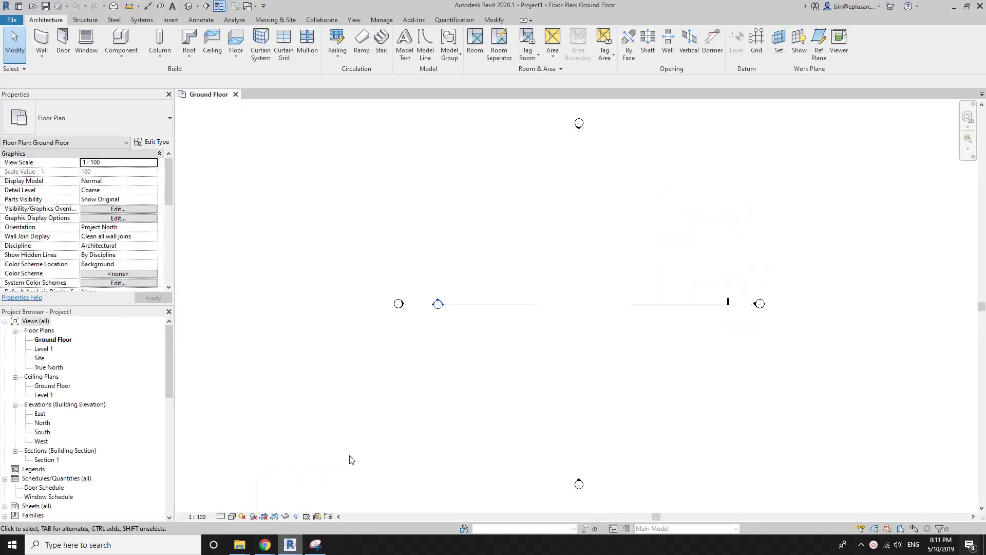
middle_drag(571, 289, 554, 289)
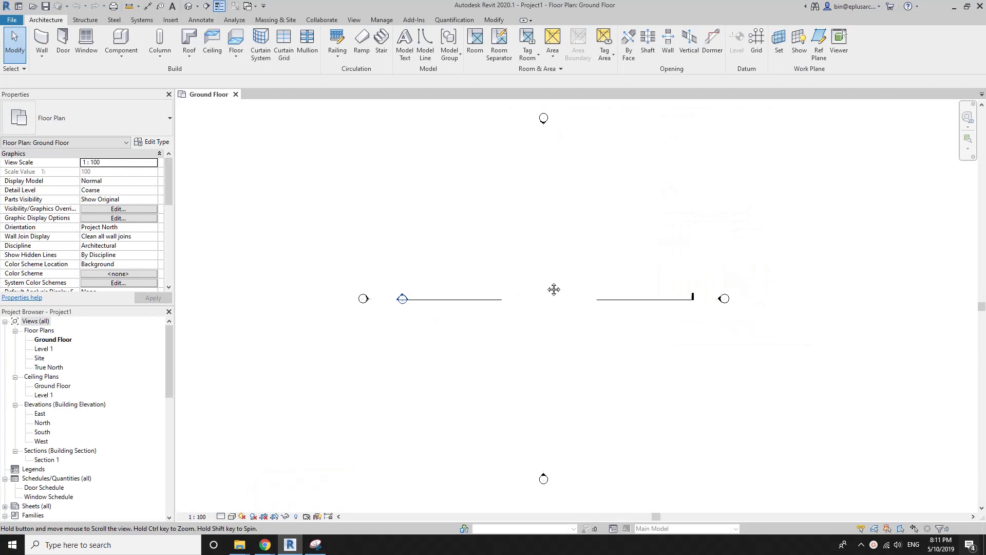
key(w)
key(a)
click(421, 34)
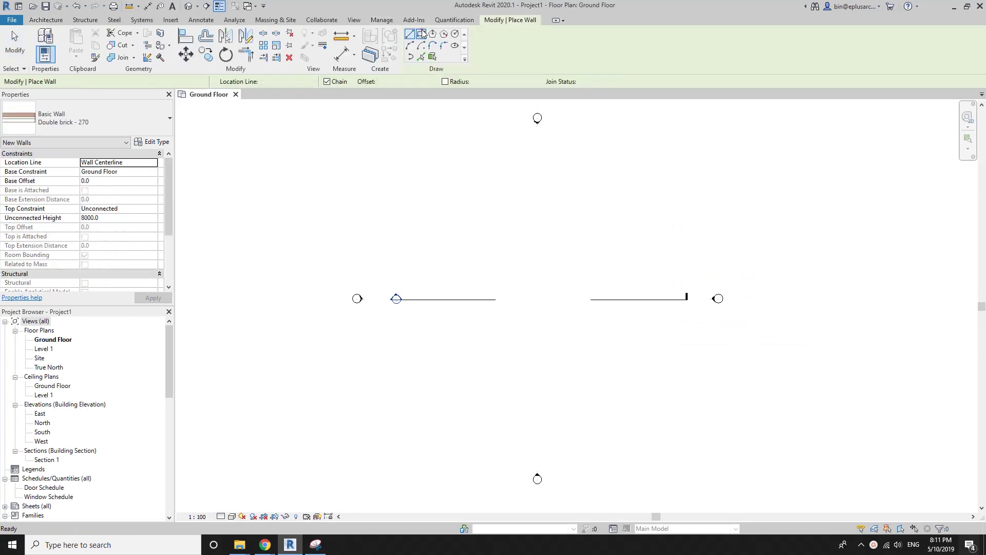
click(491, 257)
click(592, 336)
key(Escape)
key(Escape)
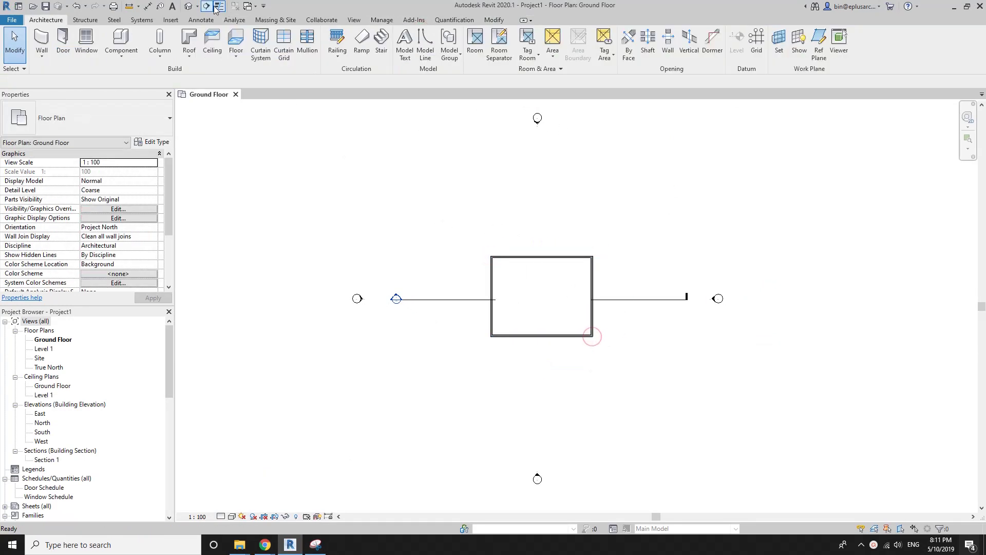
click(194, 7)
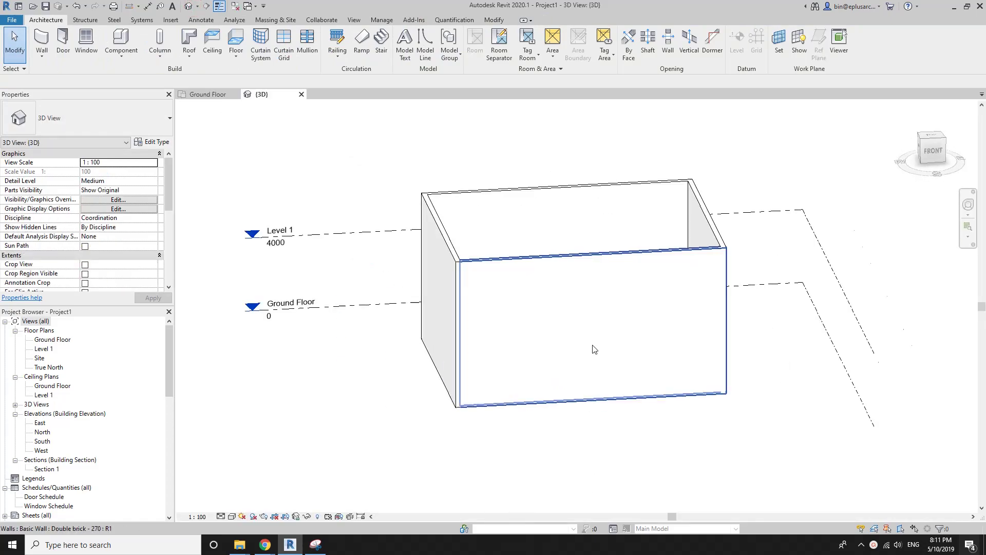
mouse_move(590, 346)
shift+middle_down()
mouse_move(488, 292)
mouse_move(551, 293)
mouse_move(455, 256)
shift+middle_up()
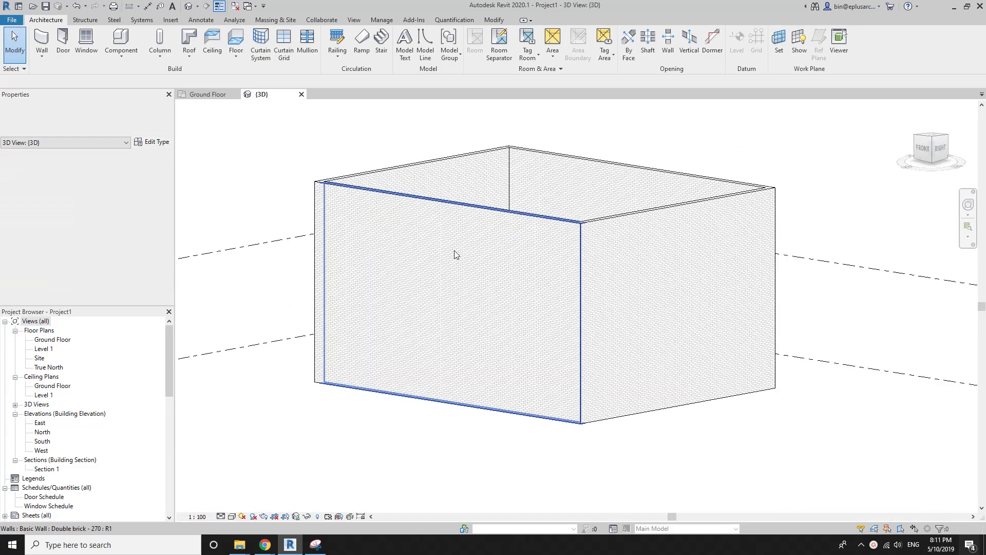
Step: Start a new family and browse to the Family Templates > English folder
click(12, 20)
mouse_move(34, 59)
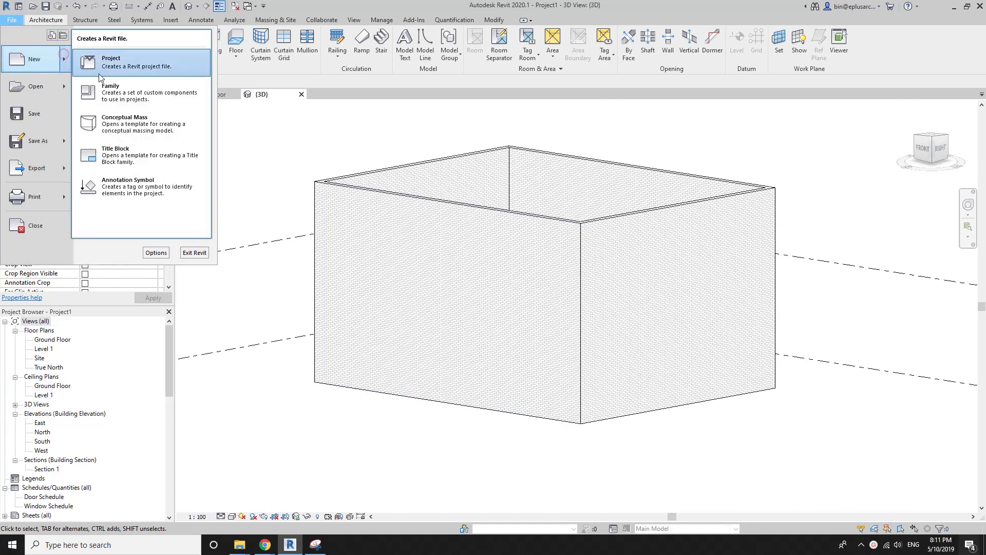
click(98, 86)
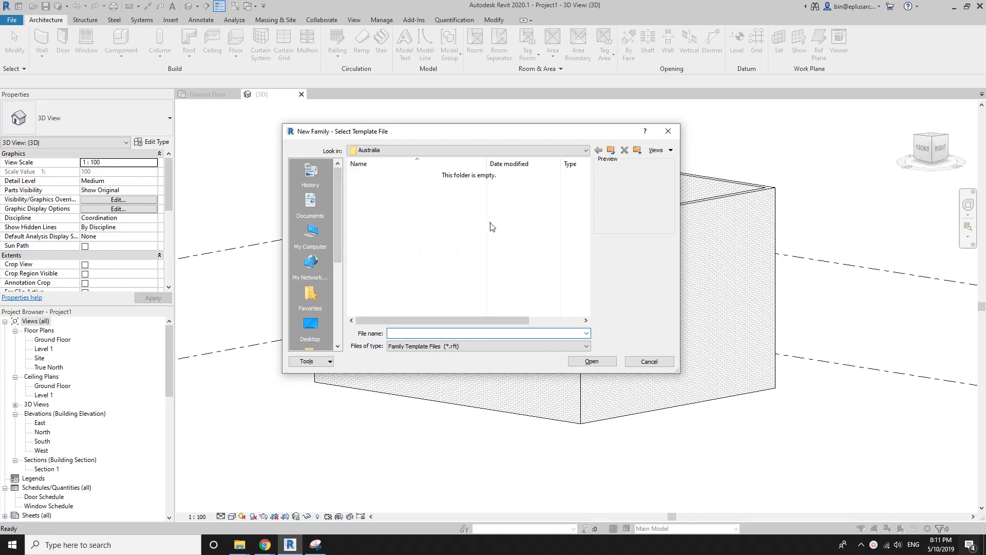
click(611, 150)
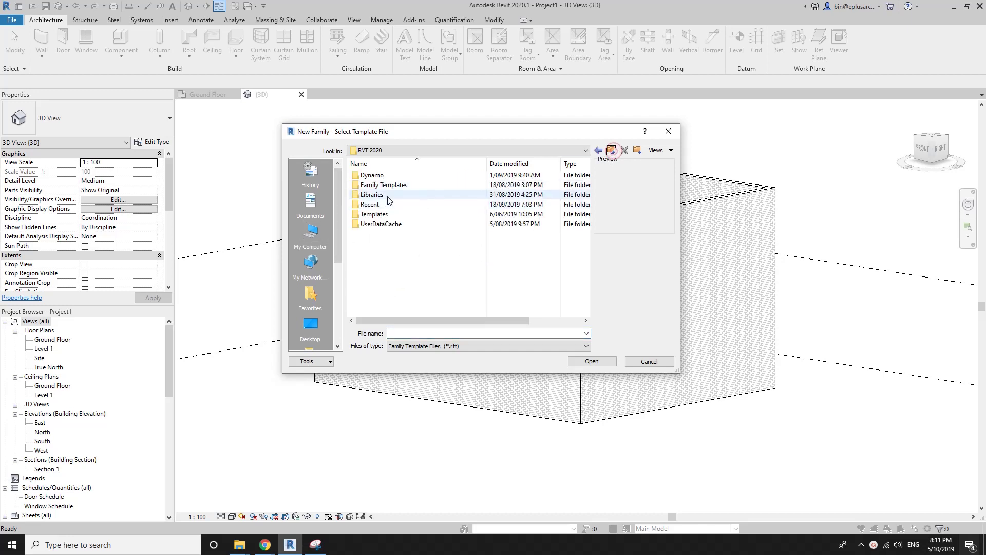
double_click(382, 185)
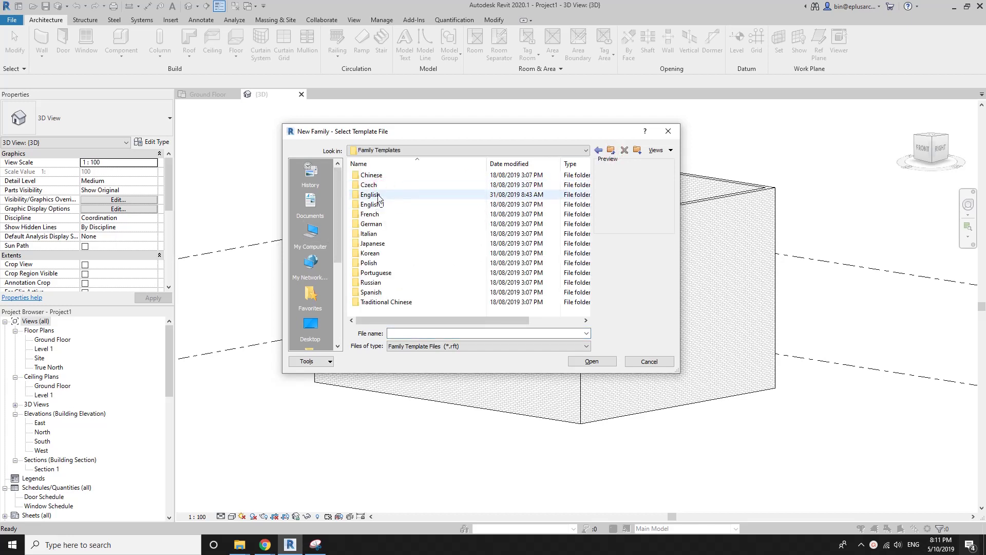
double_click(379, 196)
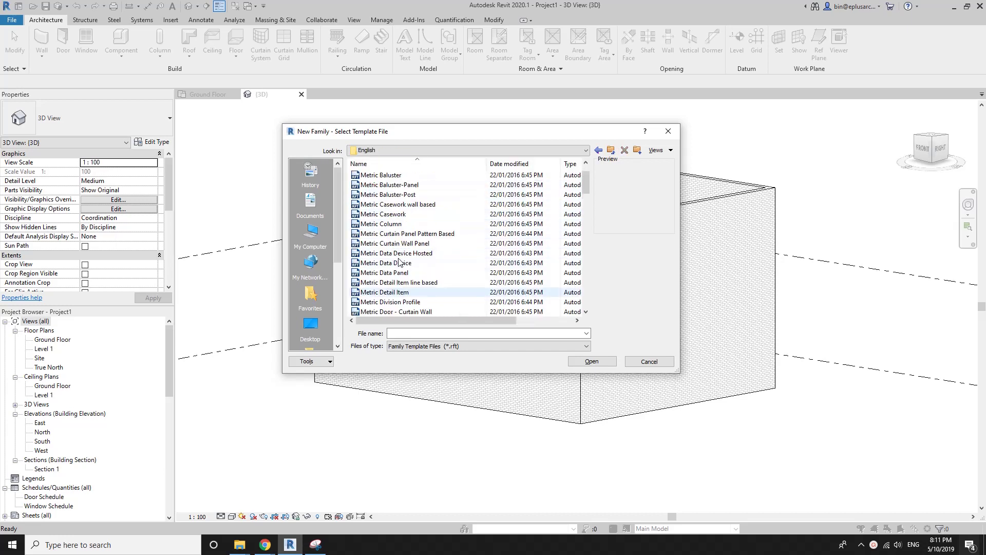
Step: Open 'Metric Generic Model face based.rft' as the new family
scroll(399, 262, up, 1)
scroll(401, 262, down, 1)
scroll(404, 260, down, 1)
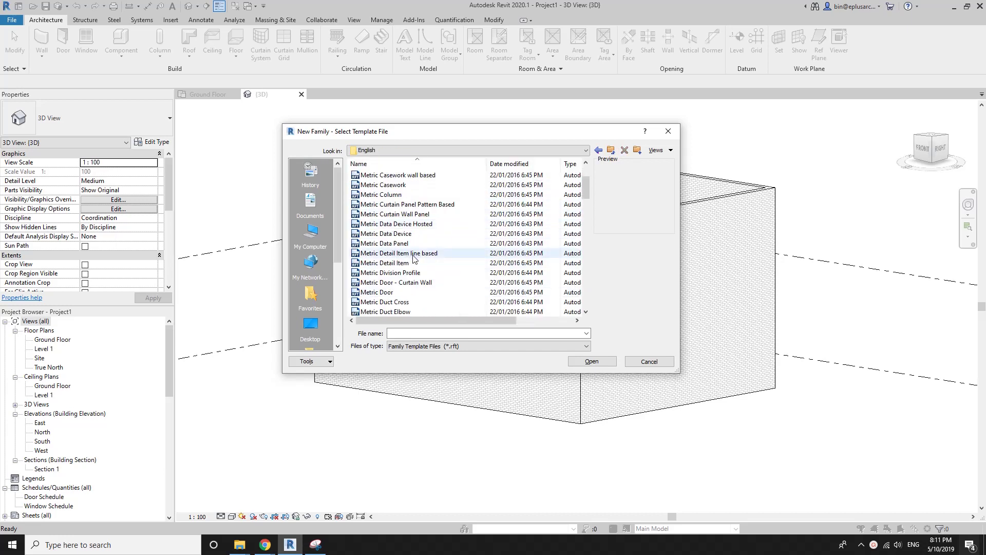
scroll(416, 259, up, 1)
scroll(435, 288, down, 5)
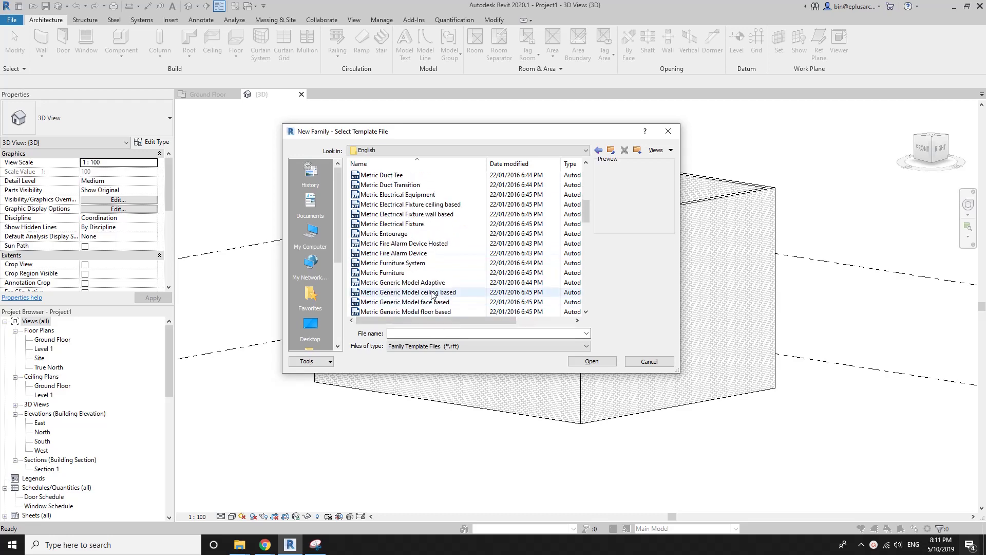
scroll(428, 272, down, 1)
scroll(424, 265, down, 3)
scroll(421, 265, up, 1)
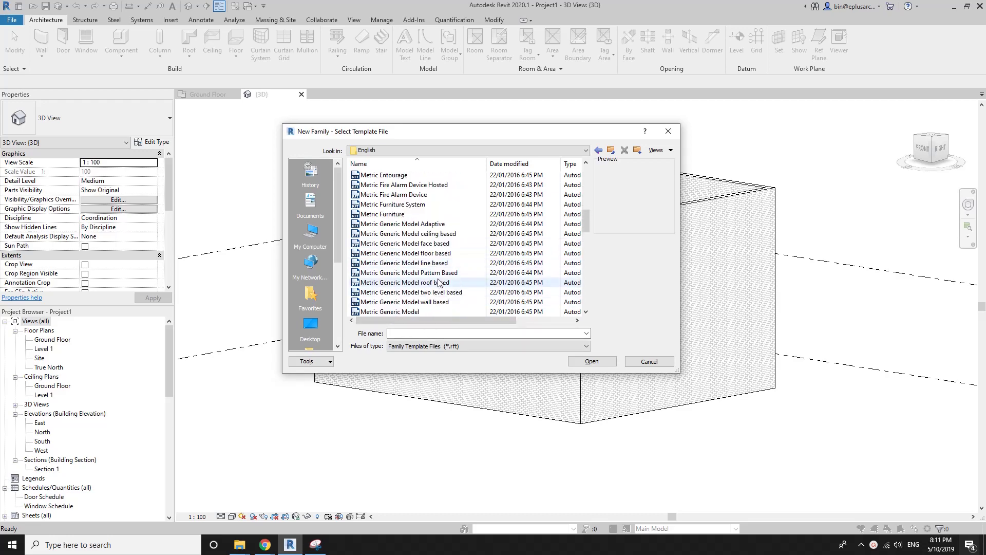
scroll(426, 265, up, 1)
click(434, 243)
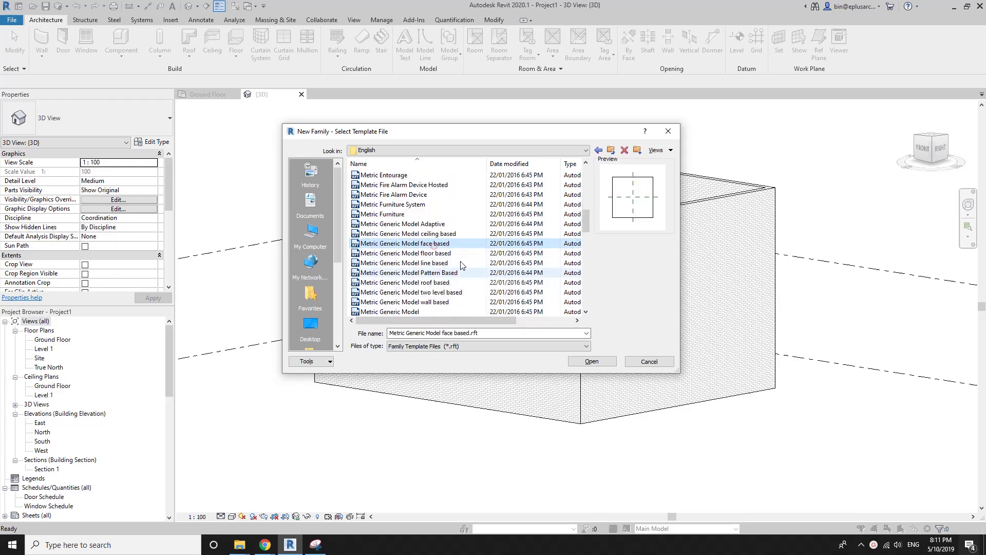
click(583, 360)
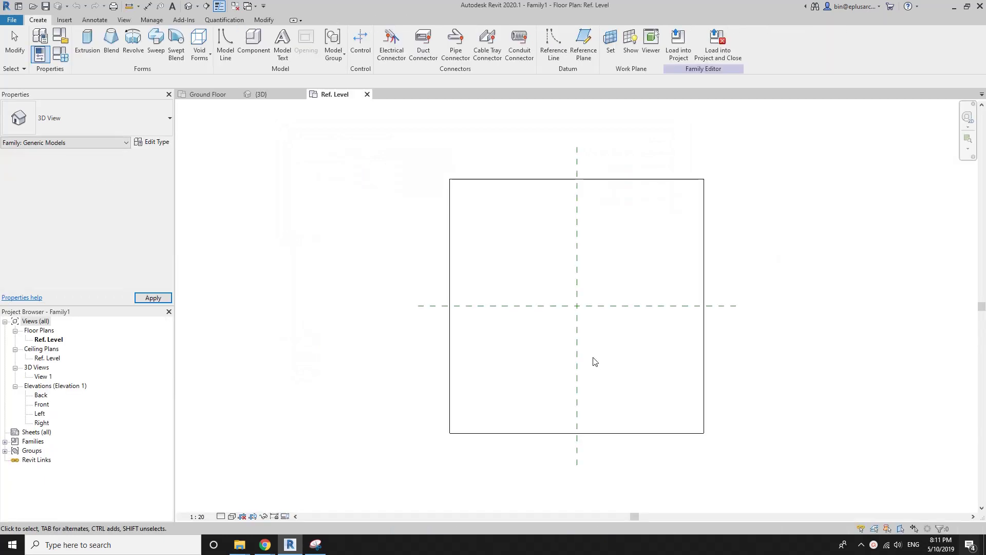
Step: Extrude a 250-deep circle centred on the reference-plane intersection, then switch to the Front elevation
scroll(579, 330, up, 1)
scroll(577, 325, up, 1)
scroll(573, 334, up, 1)
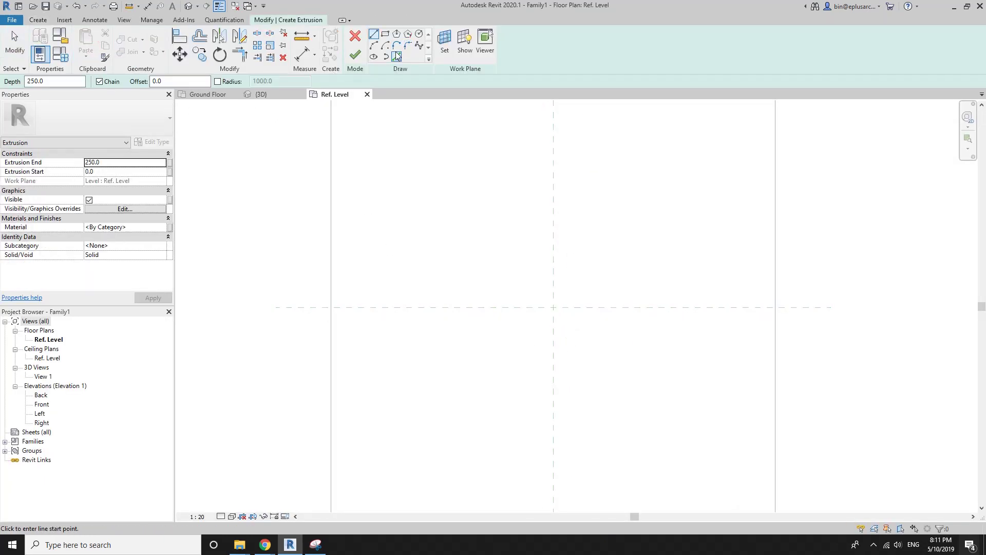
click(419, 33)
click(552, 307)
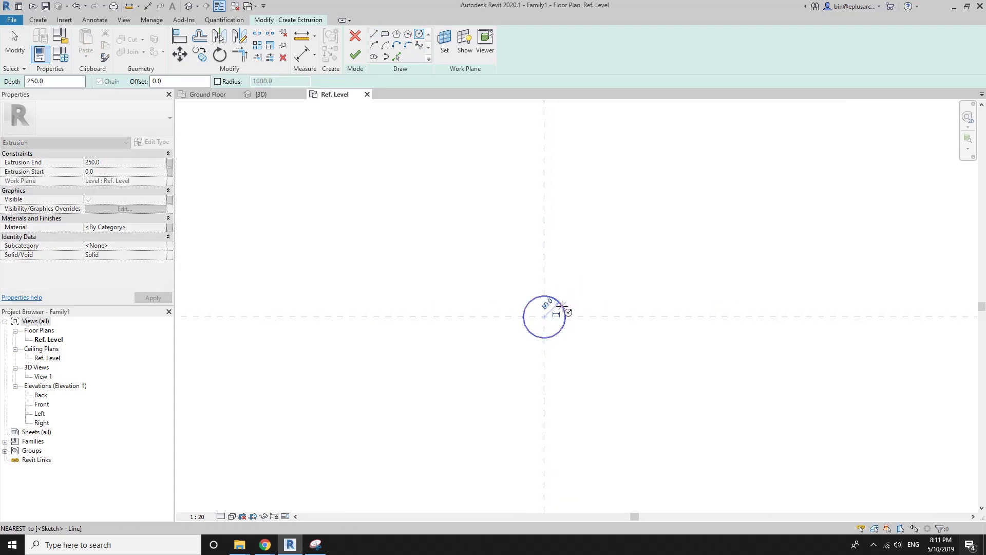
click(561, 308)
click(355, 55)
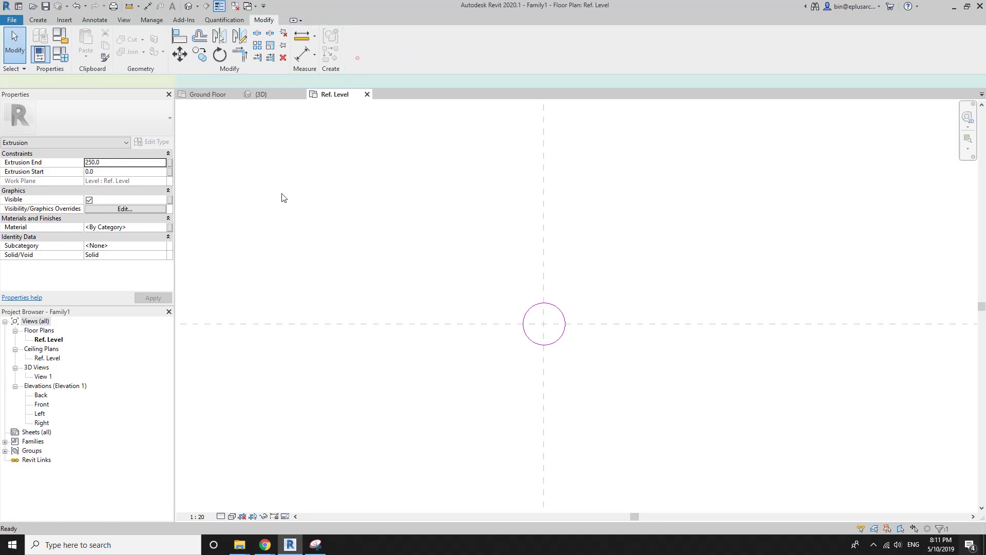
double_click(43, 405)
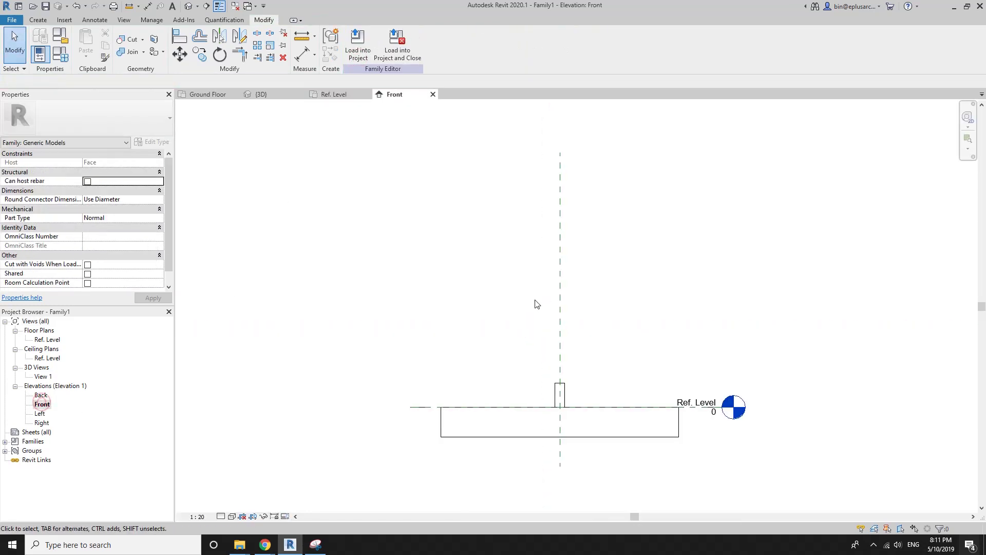
Step: Add a horizontal reference plane above the pin and lock the pin's top to it
key(r)
key(p)
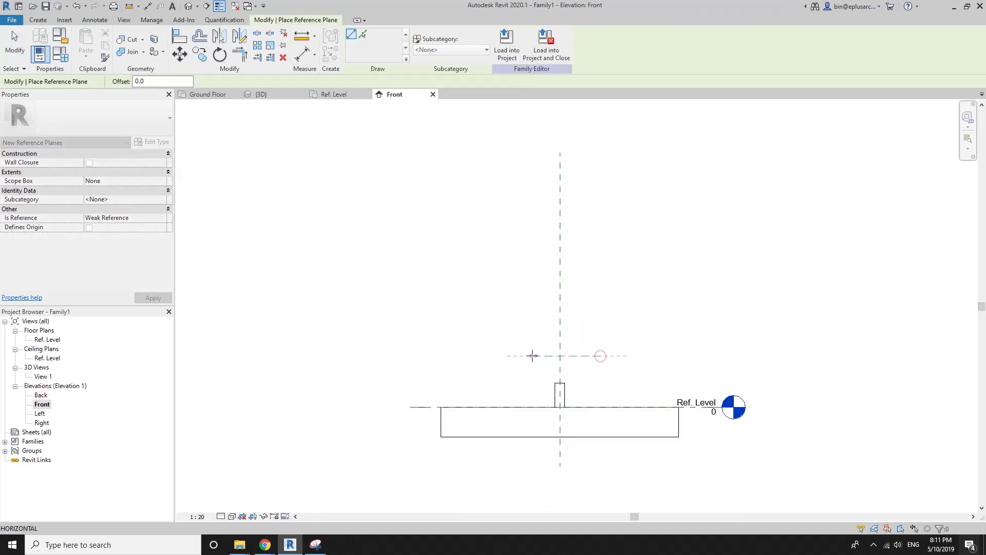
click(530, 355)
key(Escape)
key(Escape)
scroll(564, 383, up, 1)
key(a)
key(l)
scroll(563, 385, up, 1)
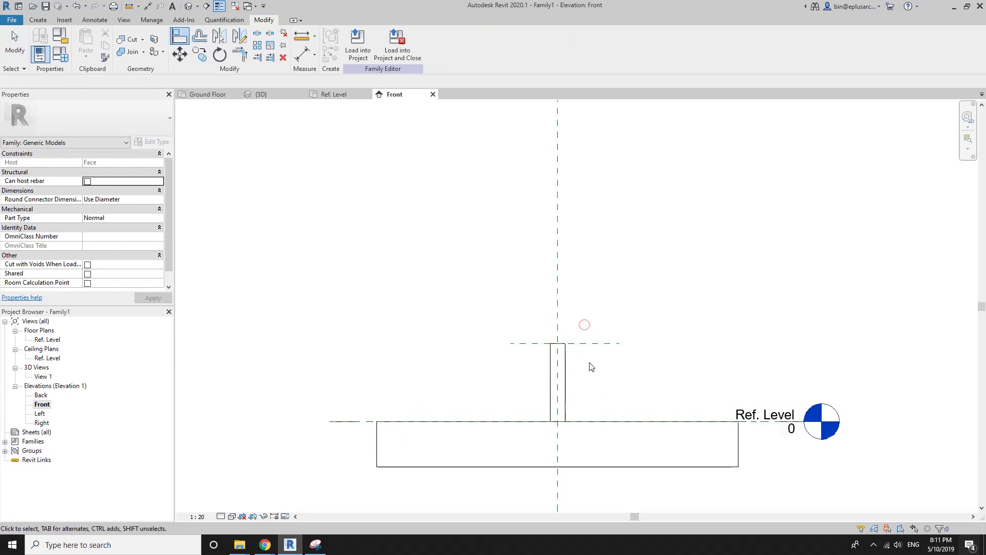
click(590, 343)
Step: Dimension the plane from Ref. Level at 526 and make it parameter H
key(d)
key(i)
click(603, 339)
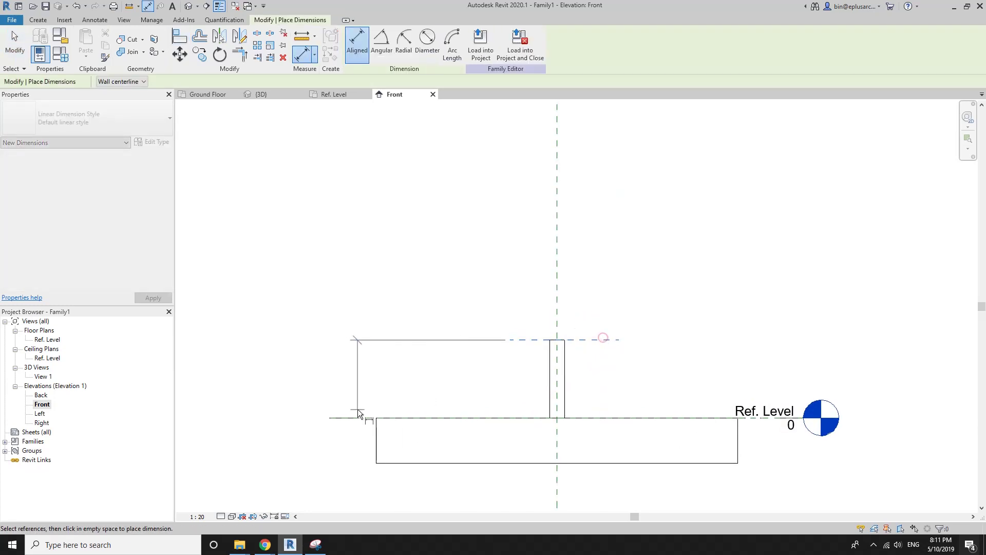
click(358, 416)
click(380, 387)
key(Escape)
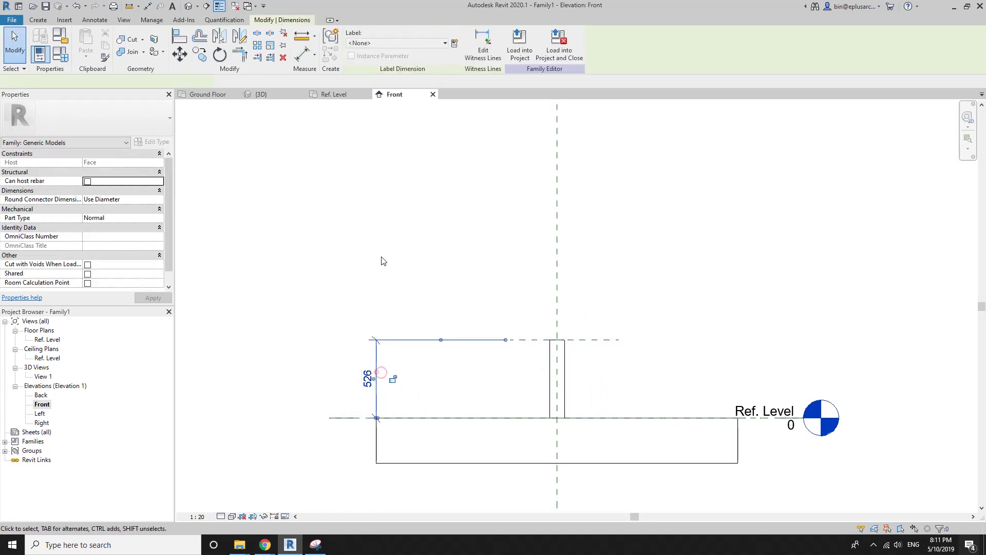
click(453, 43)
text(H)
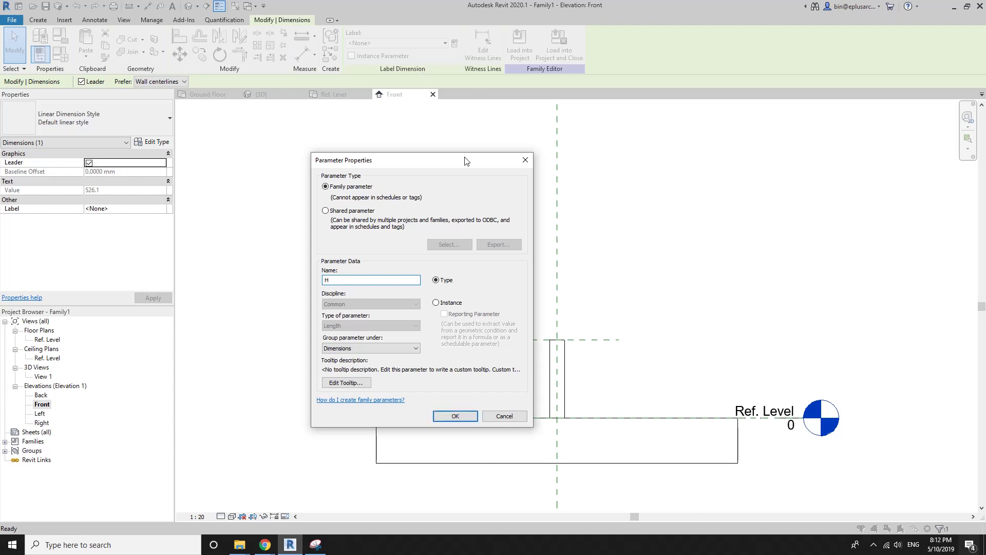
click(455, 419)
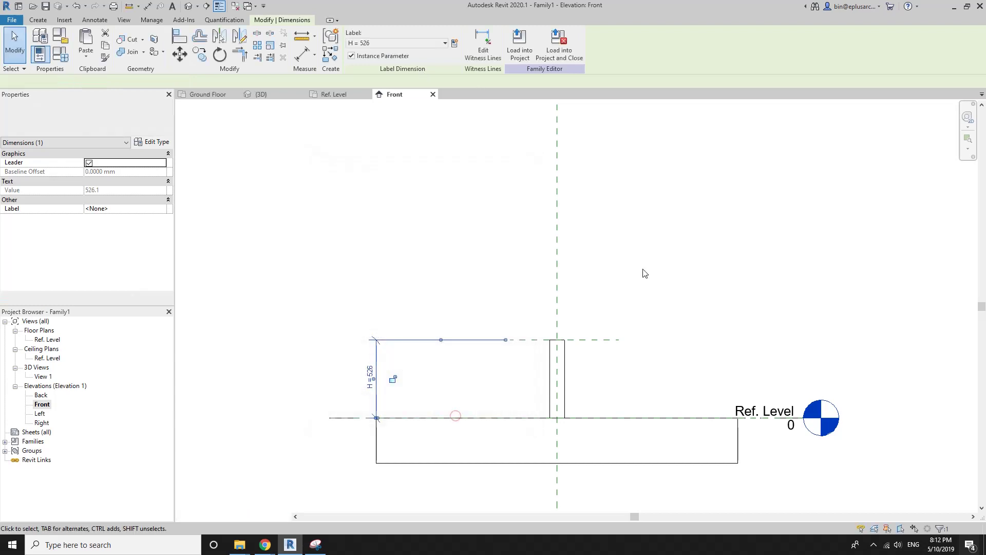
Step: Load the family into the project without saving the family file
click(642, 272)
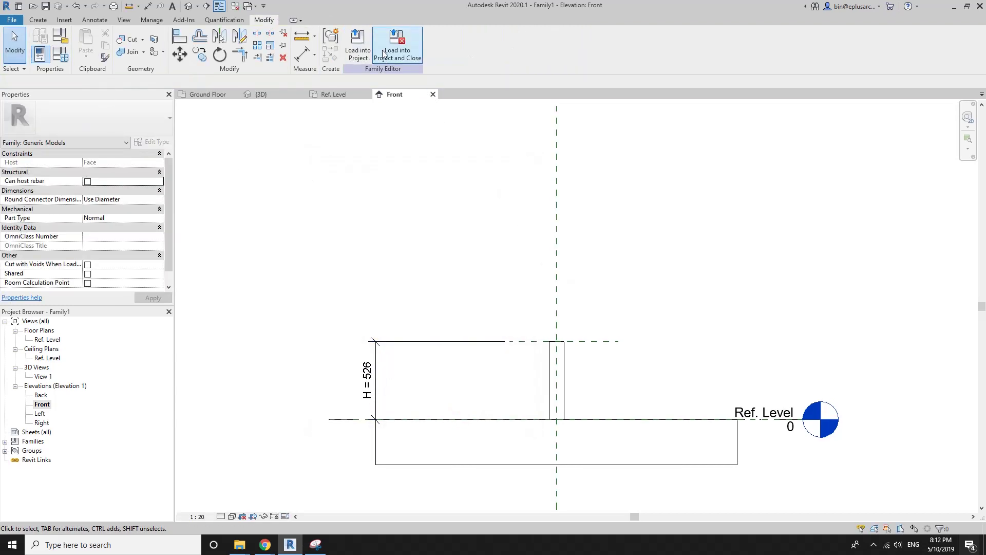
click(383, 53)
click(520, 276)
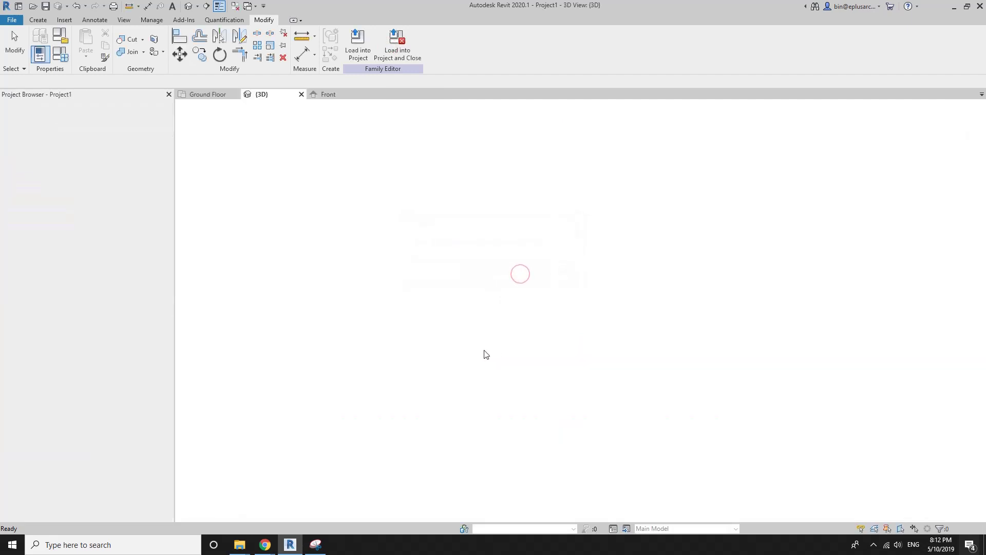
Step: Place the pin on the front wall face in the 3D view
click(191, 6)
scroll(431, 285, up, 2)
scroll(490, 285, up, 3)
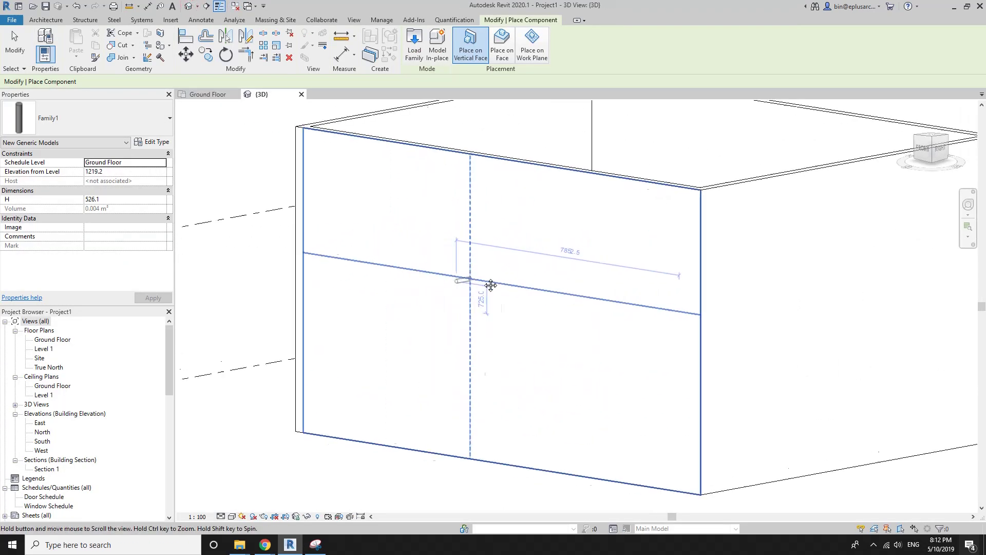
click(502, 45)
click(474, 46)
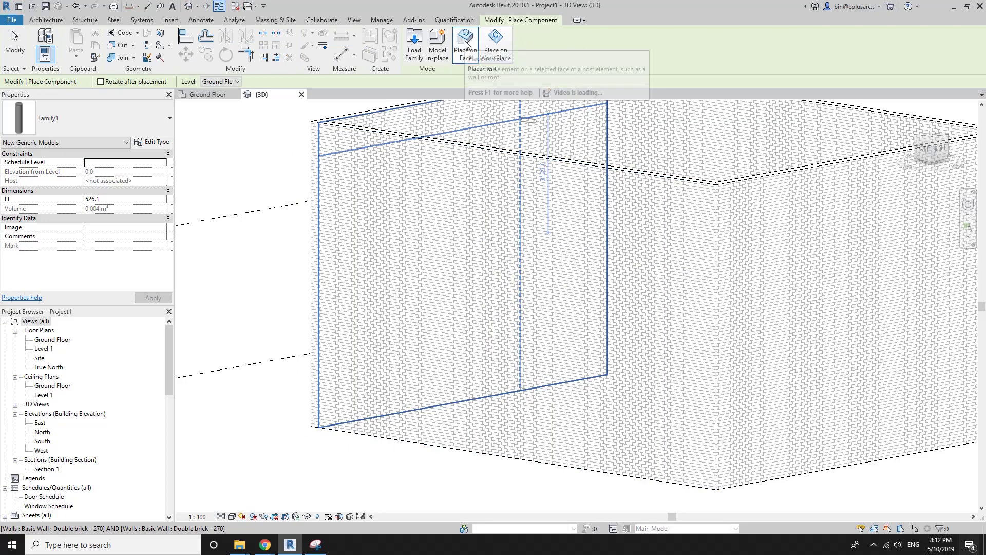
key(Escape)
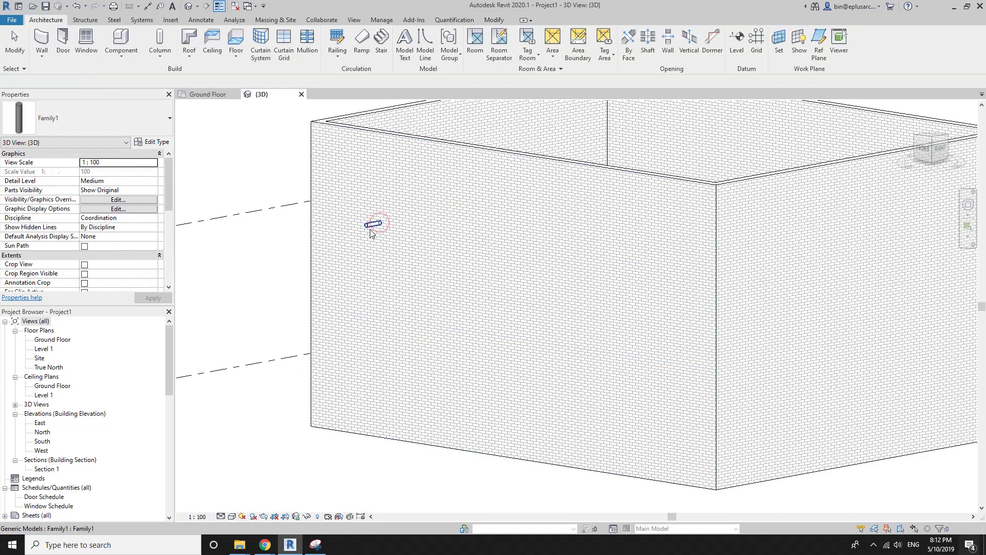
Step: Set the pin's H to 1000 and move it to the wall's top-left corner
click(372, 225)
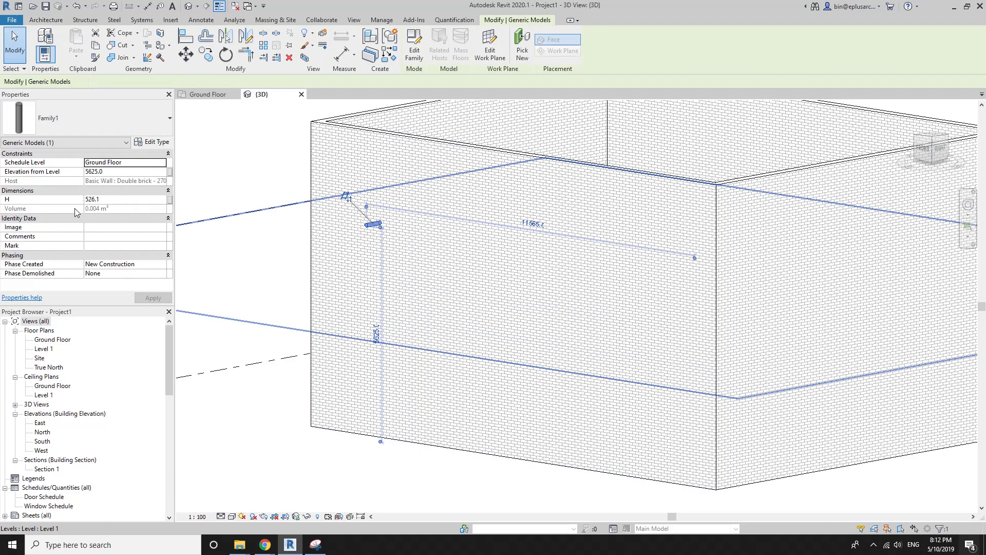
click(120, 202)
text(1000)
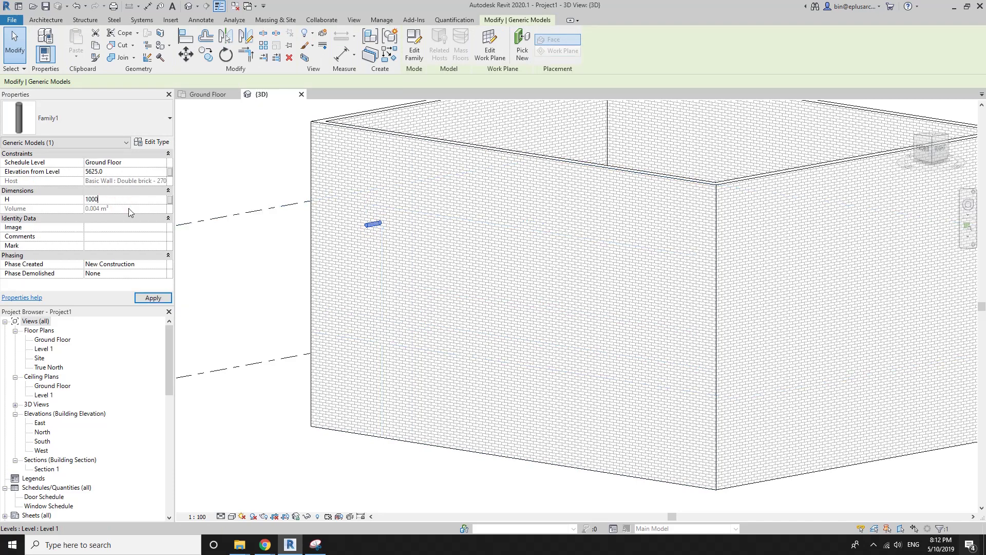
key(Escape)
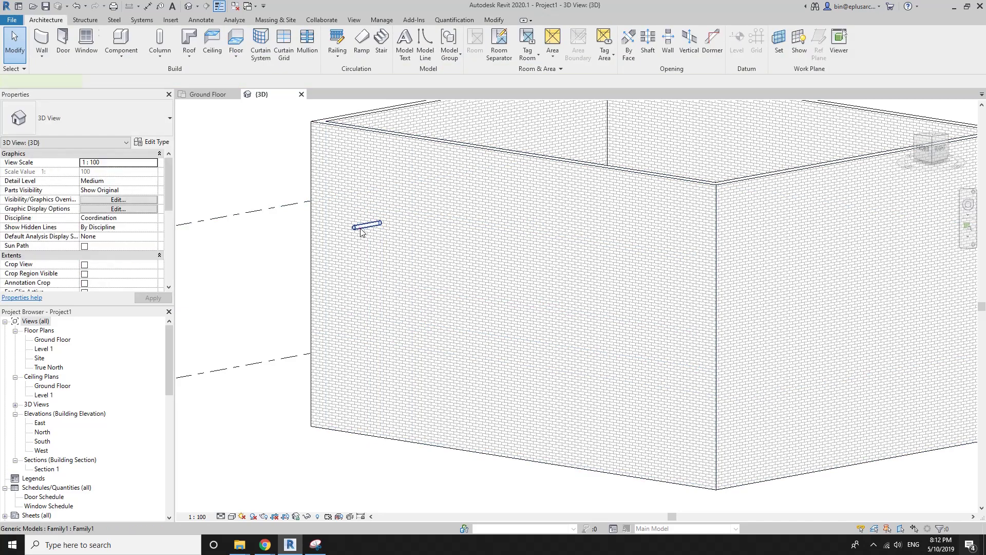
click(367, 229)
key(Escape)
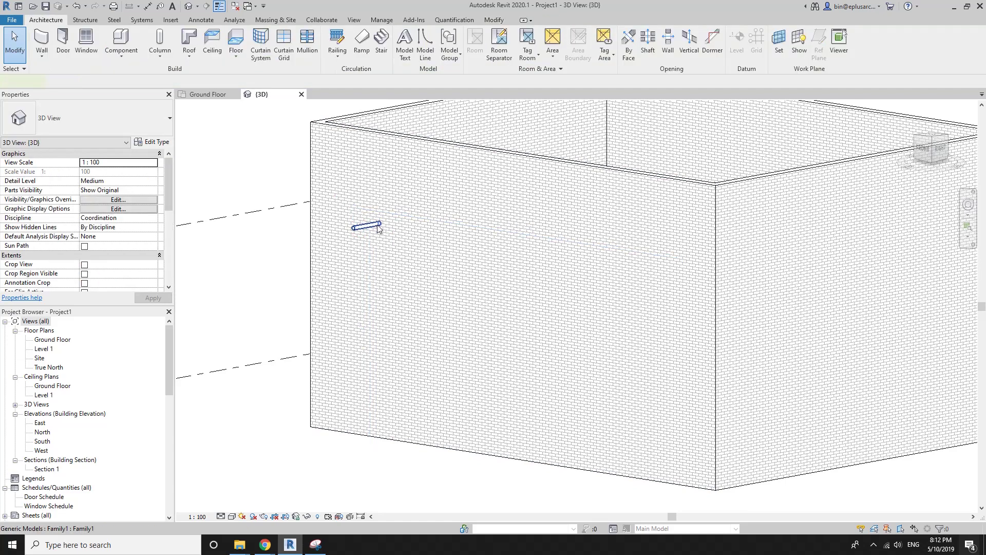
click(378, 226)
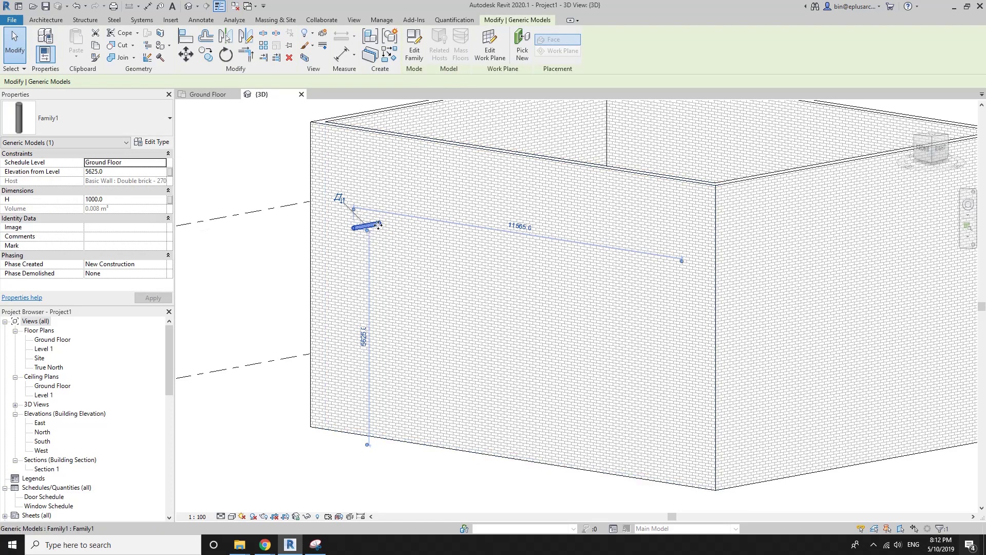
drag(339, 154, 293, 129)
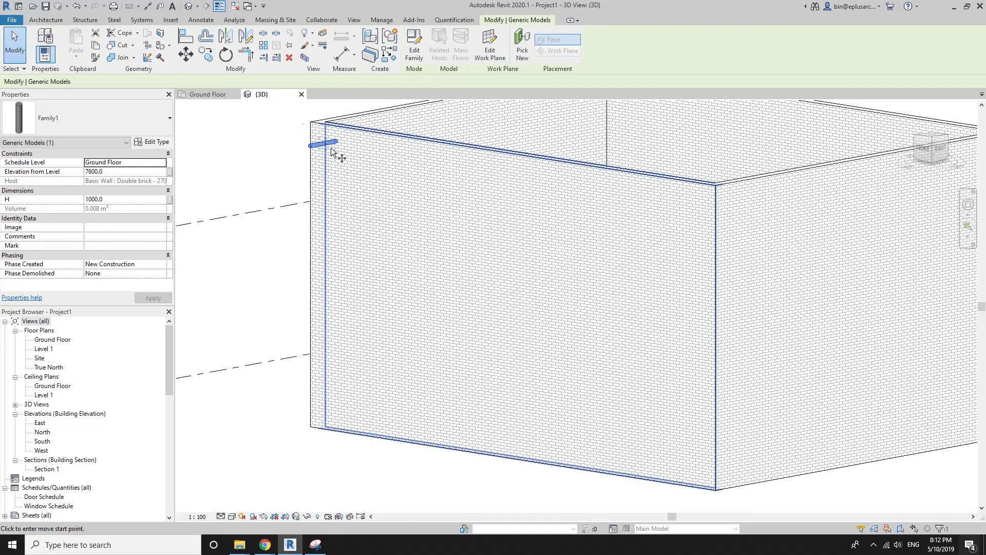
Step: Copy the pin to nine more points spread across the front wall
key(c)
key(o)
click(334, 271)
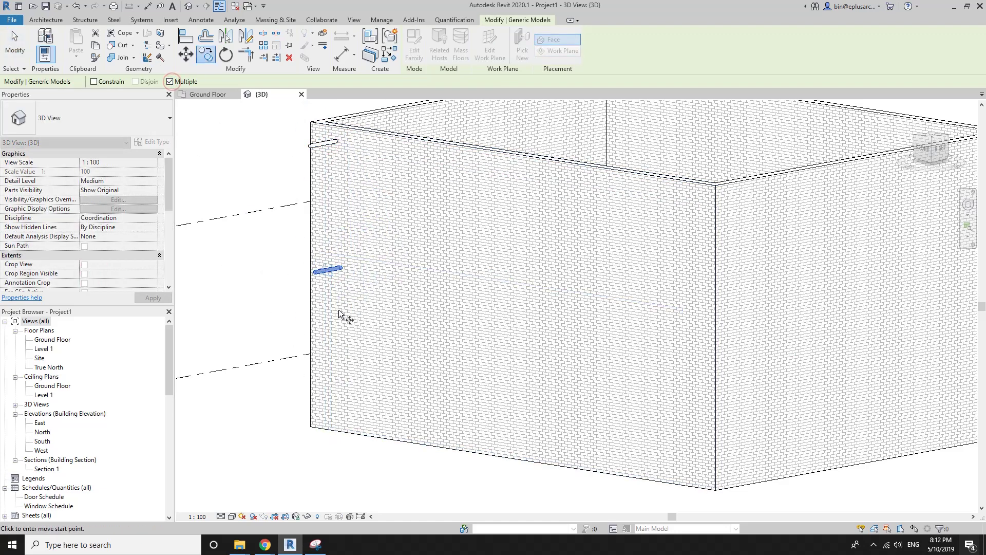
click(334, 400)
click(445, 417)
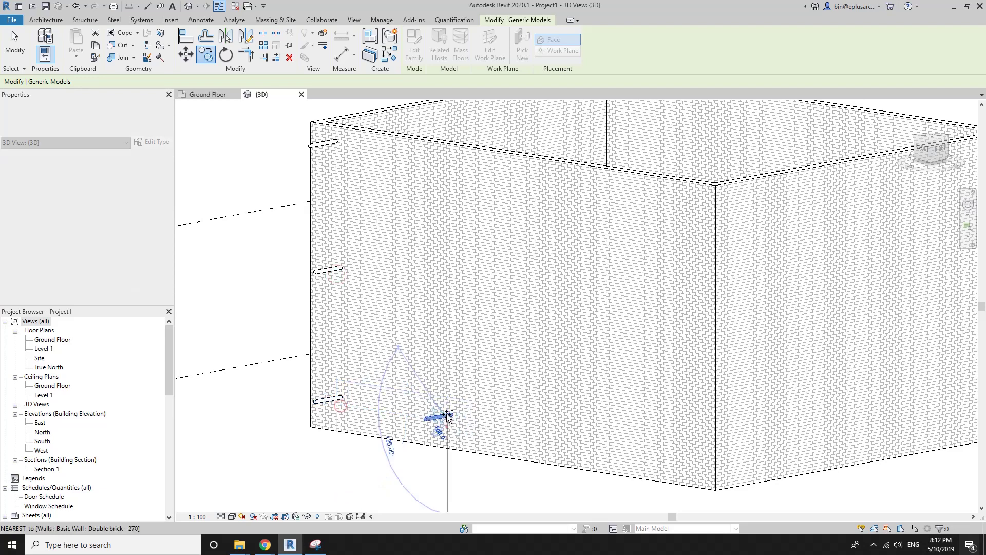
click(585, 293)
click(435, 199)
click(529, 172)
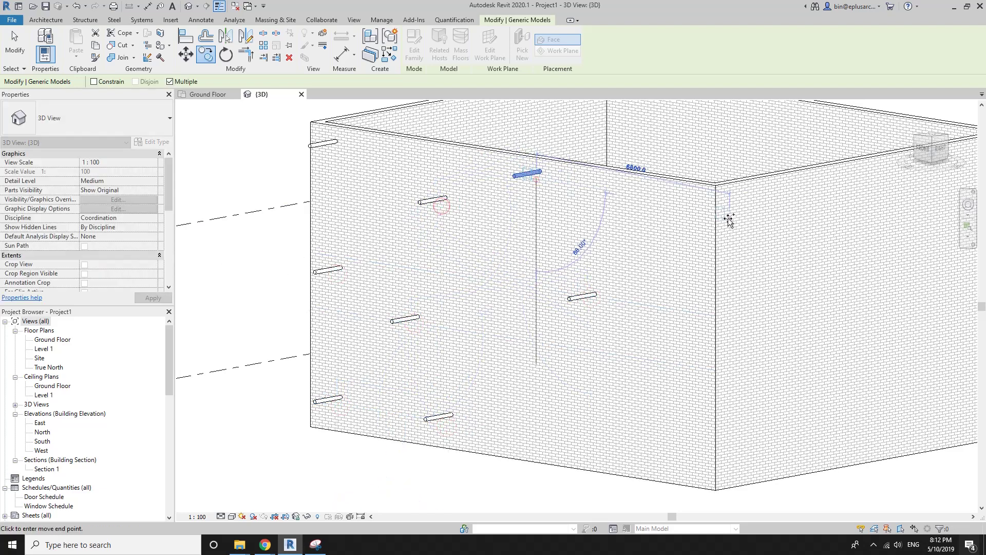
click(699, 207)
click(695, 368)
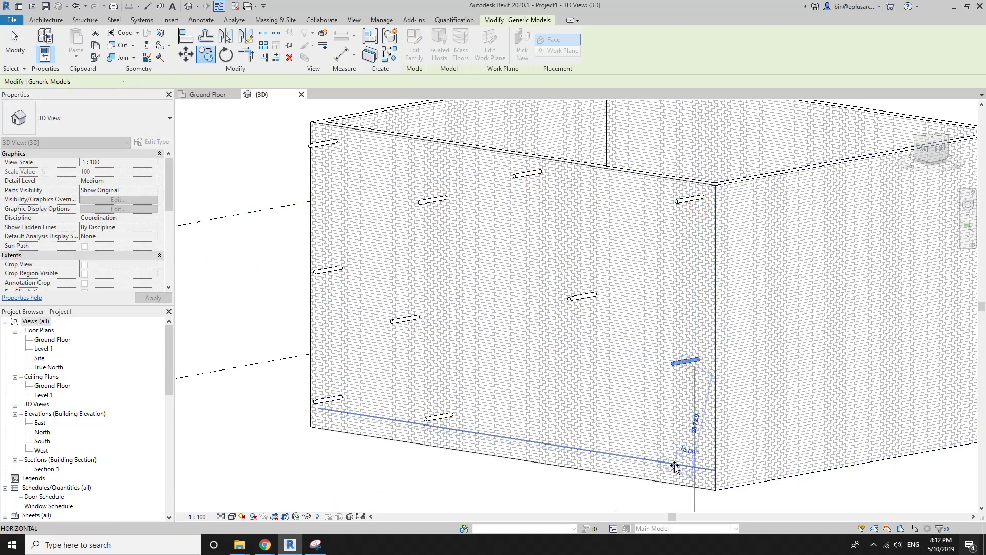
click(541, 448)
scroll(484, 267, down, 3)
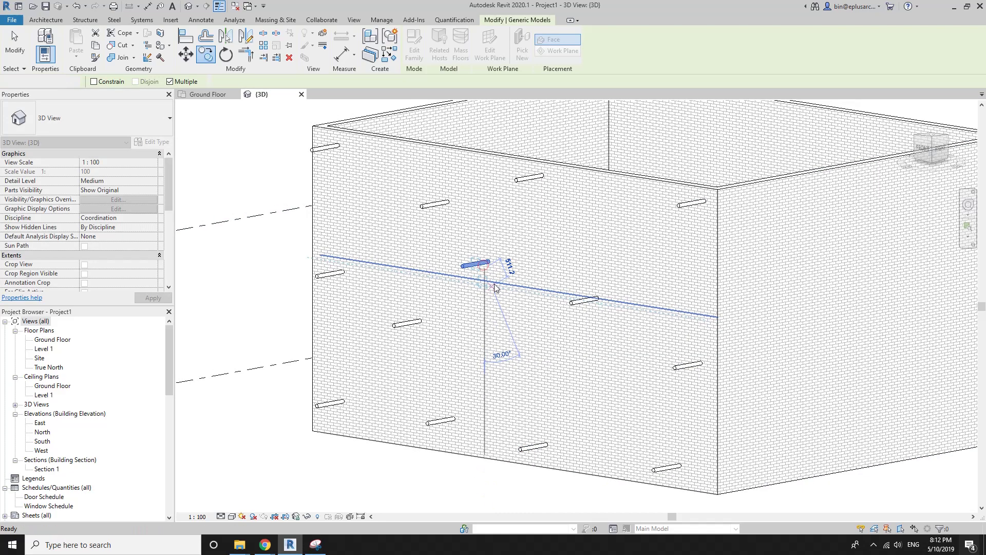
key(Escape)
key(Escape)
Step: Move one of the pins toward the middle of the wall
mouse_move(535, 326)
shift+middle_down()
mouse_move(598, 343)
mouse_move(502, 326)
shift+middle_up()
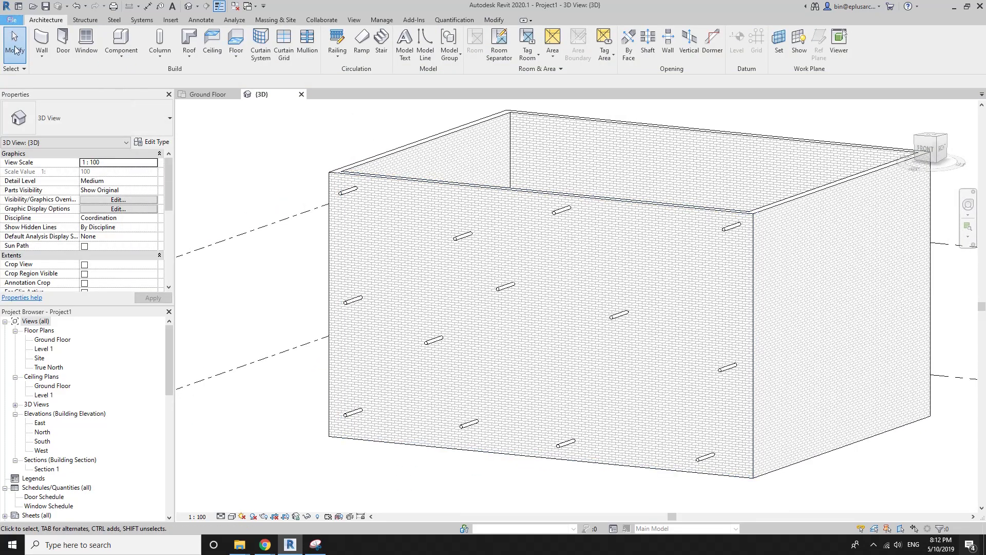
click(12, 19)
click(460, 242)
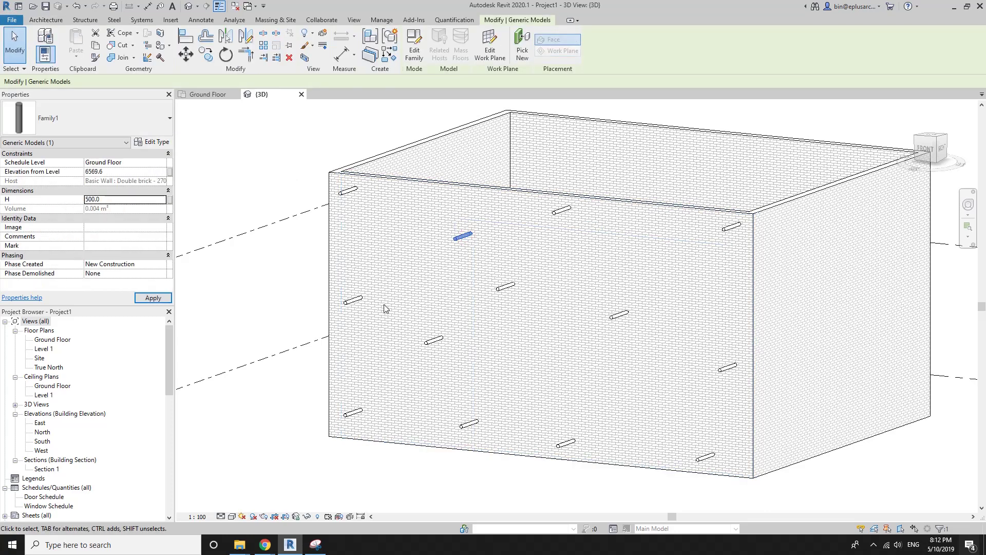
drag(462, 236, 619, 315)
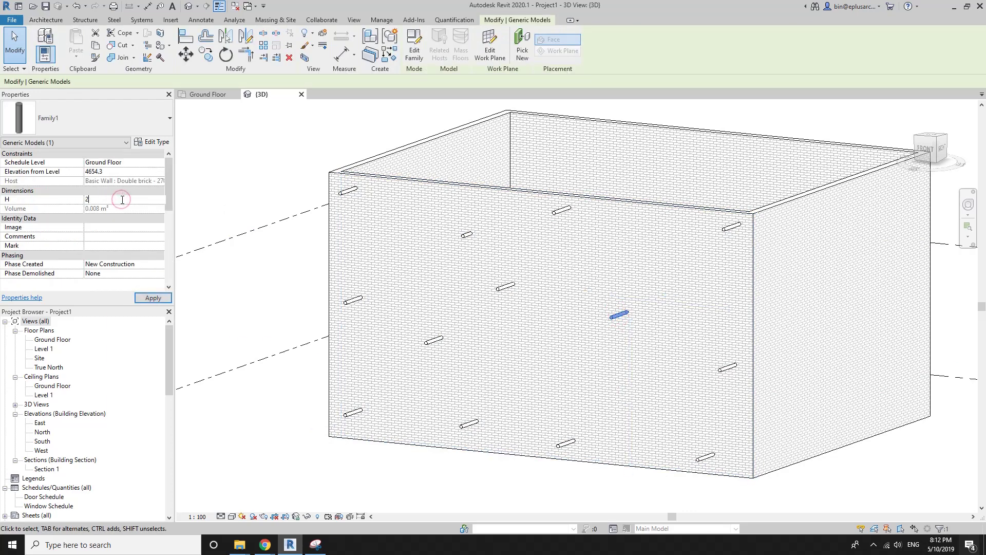
Step: Shorten the H of the lower pin and the pin near the right edge
click(471, 428)
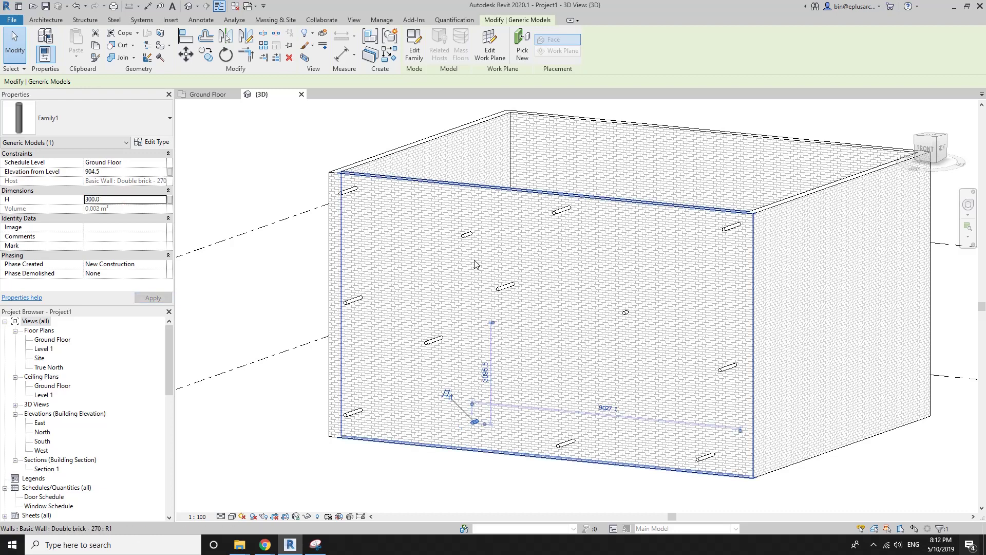
key(Escape)
middle_drag(530, 284, 520, 284)
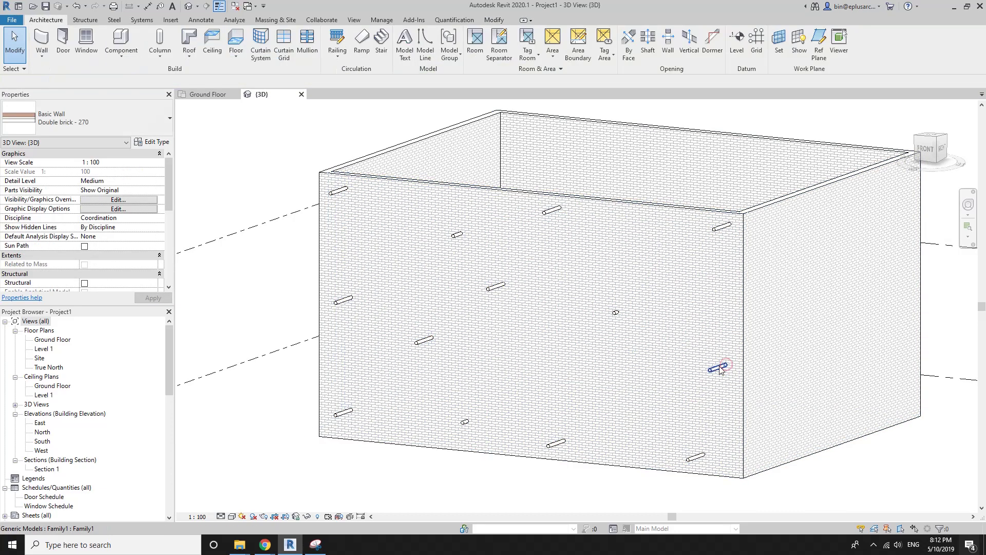
click(726, 368)
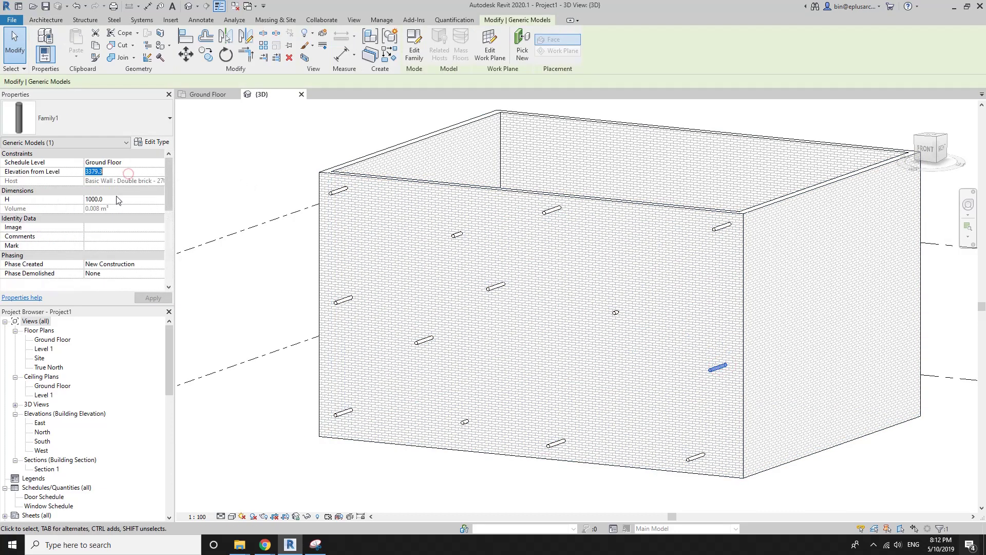
key(Escape)
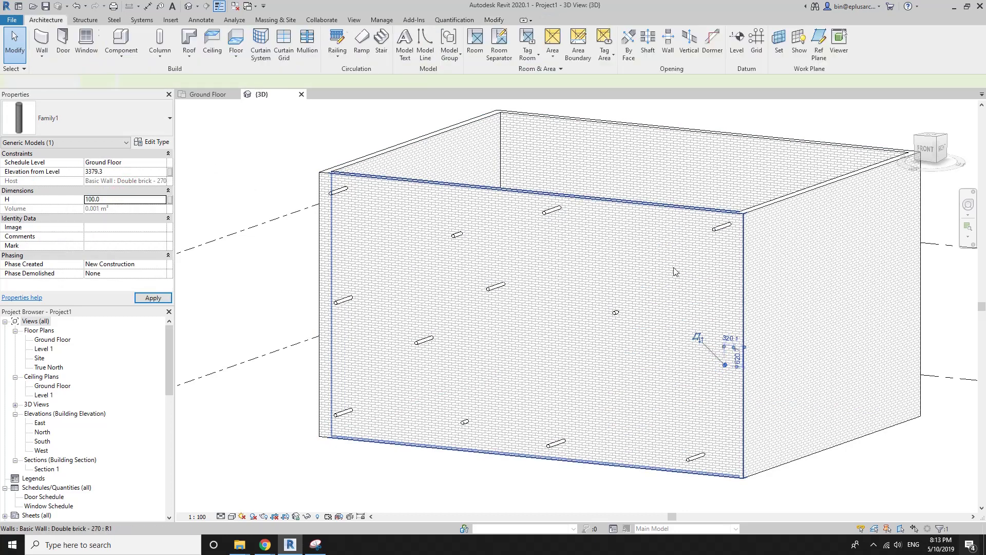
middle_drag(425, 239, 423, 246)
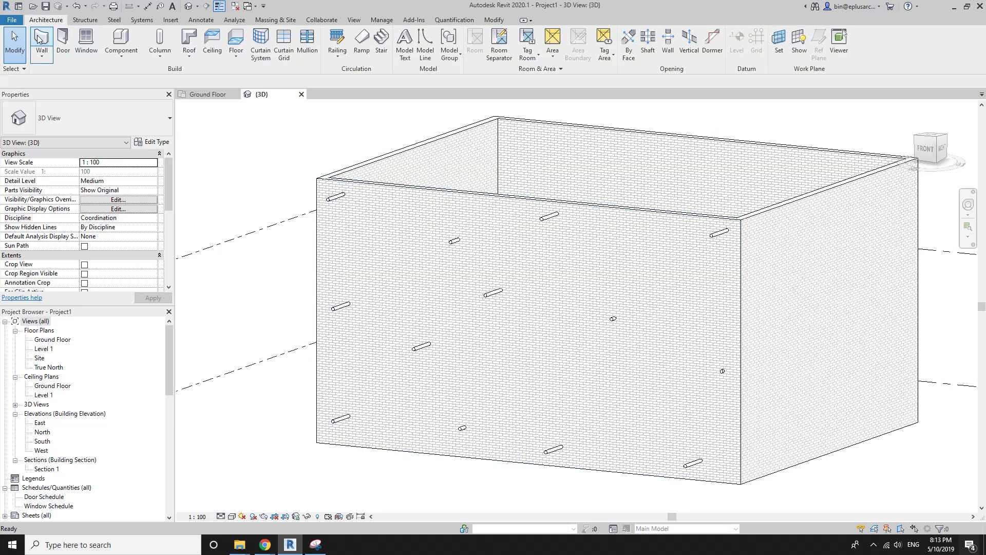
Step: Create an in-place Mass family named Mass 1 through Model In-Place
click(118, 62)
click(141, 97)
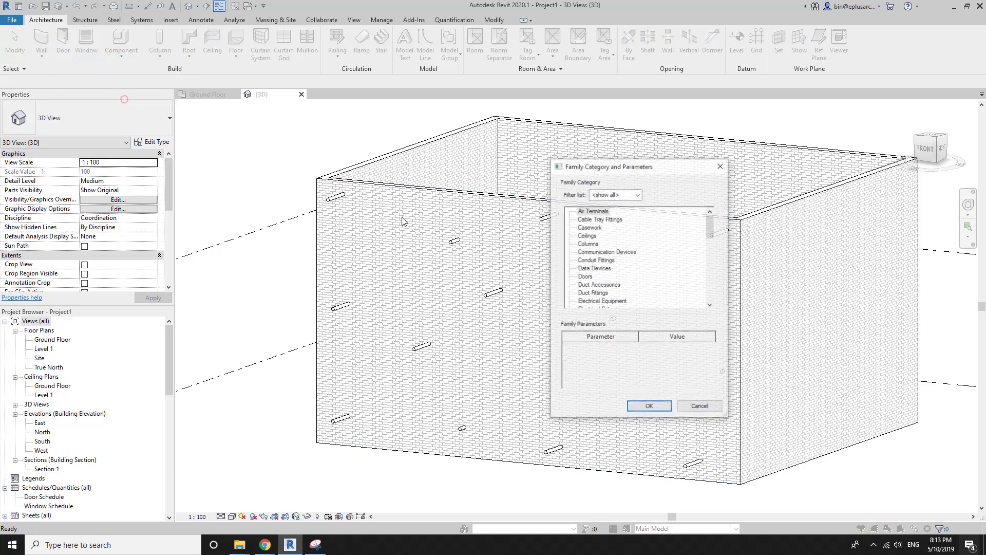
scroll(598, 260, down, 3)
click(649, 407)
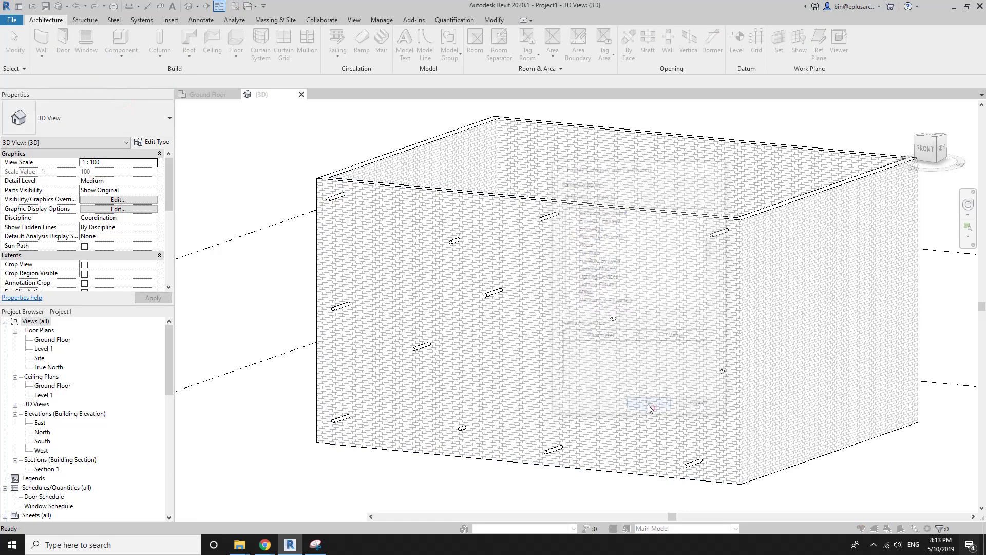
click(557, 310)
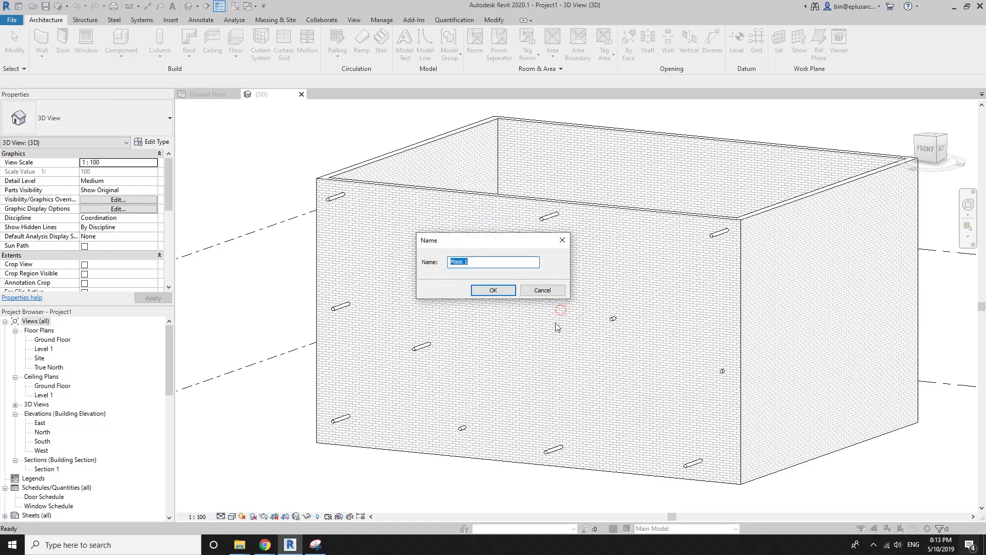
click(494, 291)
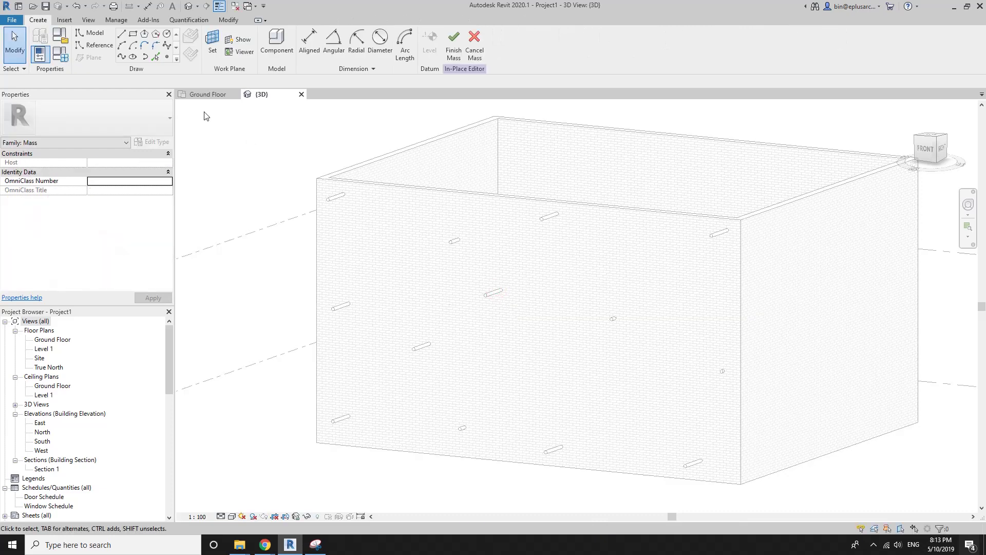
Step: Switch to the reference Point tool and zoom in toward the pins on the front wall
click(144, 57)
click(94, 45)
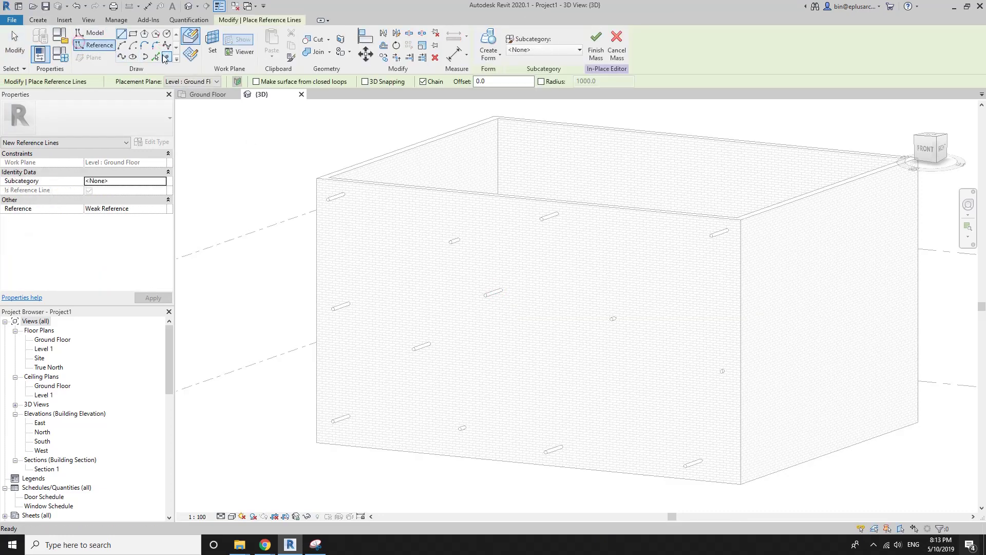
click(167, 56)
scroll(325, 198, up, 2)
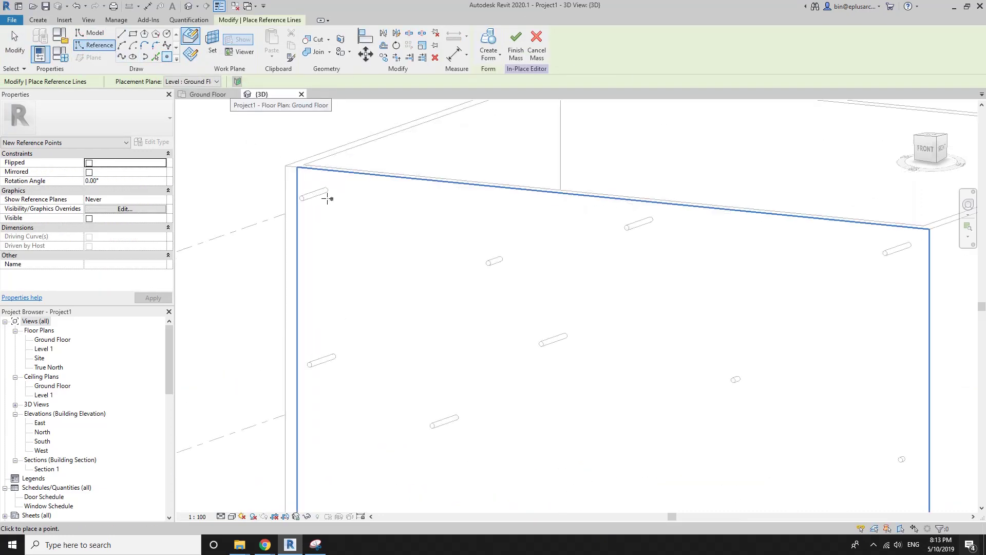
scroll(273, 198, up, 3)
scroll(321, 209, up, 3)
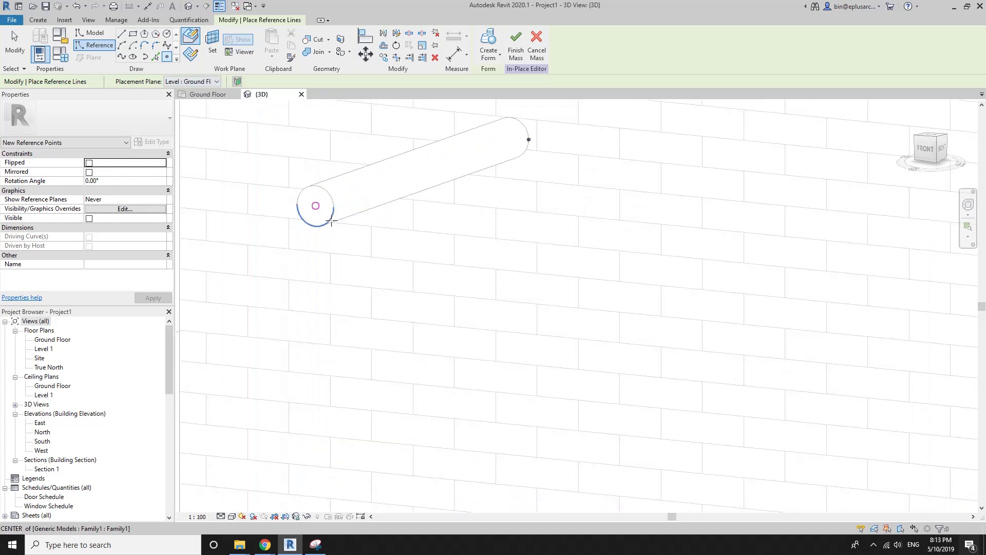
scroll(329, 221, down, 5)
scroll(334, 247, down, 2)
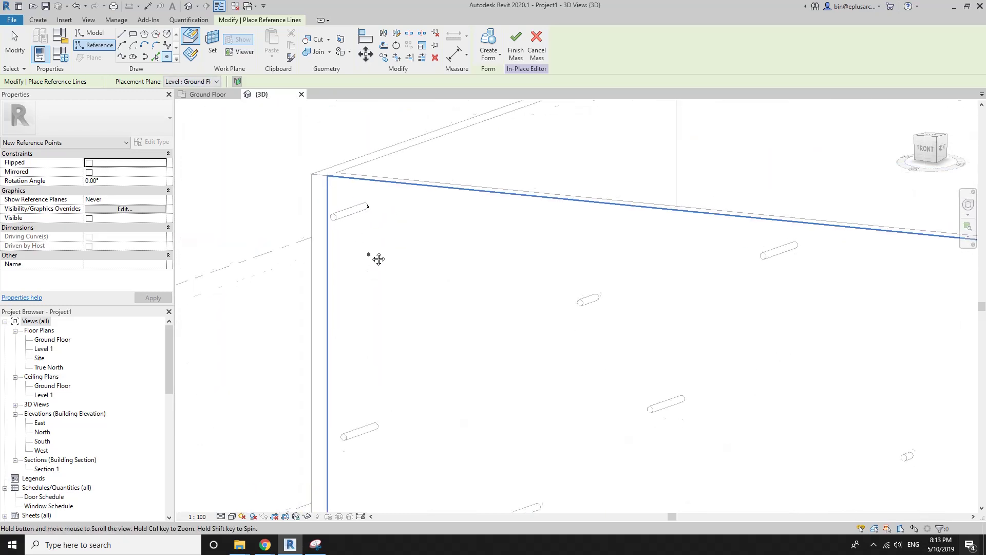
scroll(375, 206, up, 1)
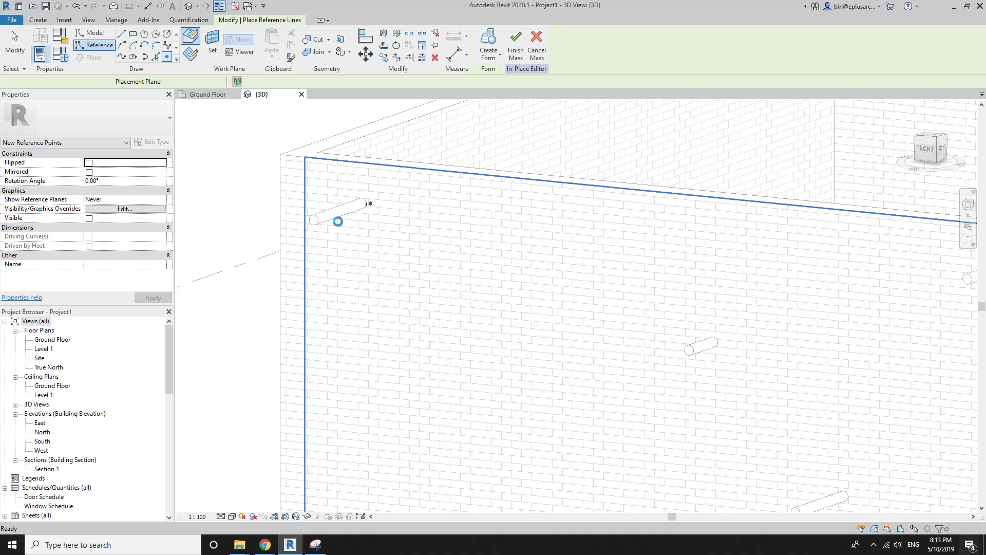
scroll(337, 221, up, 4)
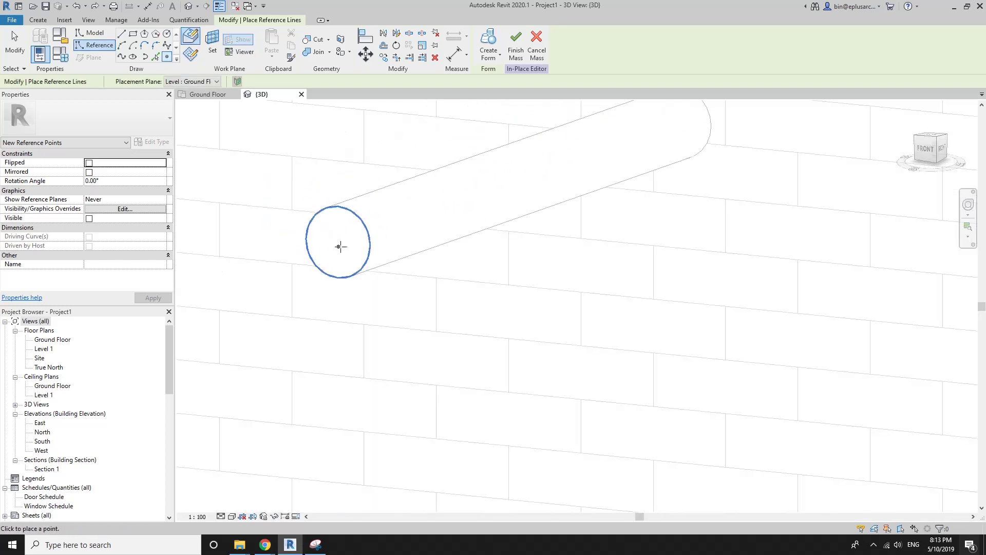
scroll(344, 267, down, 2)
scroll(350, 277, down, 2)
scroll(360, 272, down, 2)
Step: Place a reference point on the outer tip of each pin across the front wall
middle_drag(375, 278, 379, 99)
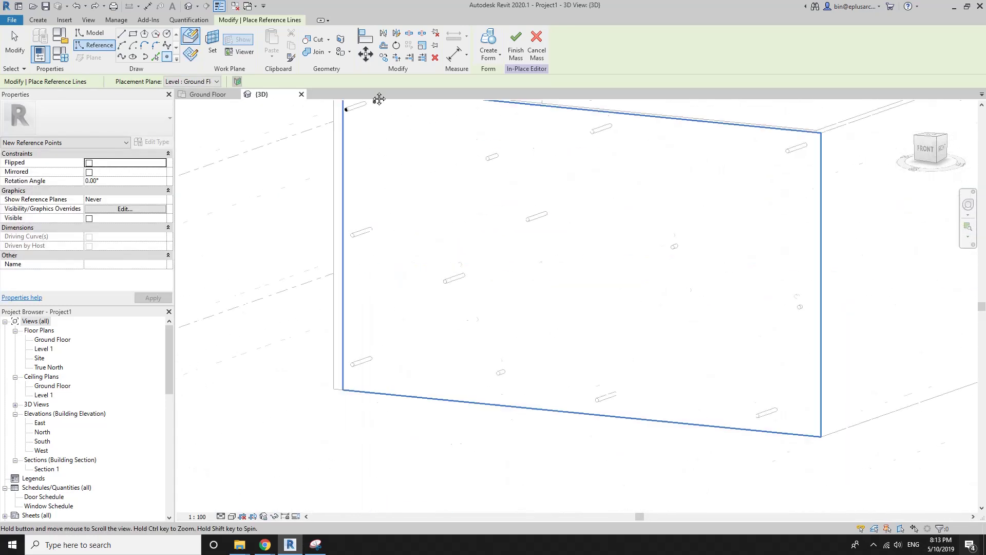
scroll(369, 247, up, 3)
scroll(353, 262, up, 2)
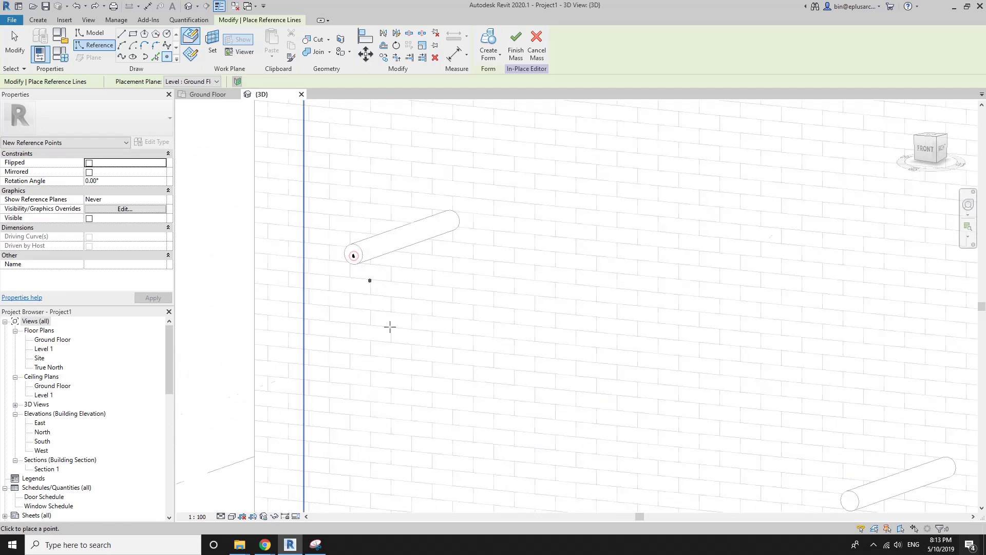
scroll(389, 327, down, 3)
middle_drag(368, 410, 388, 378)
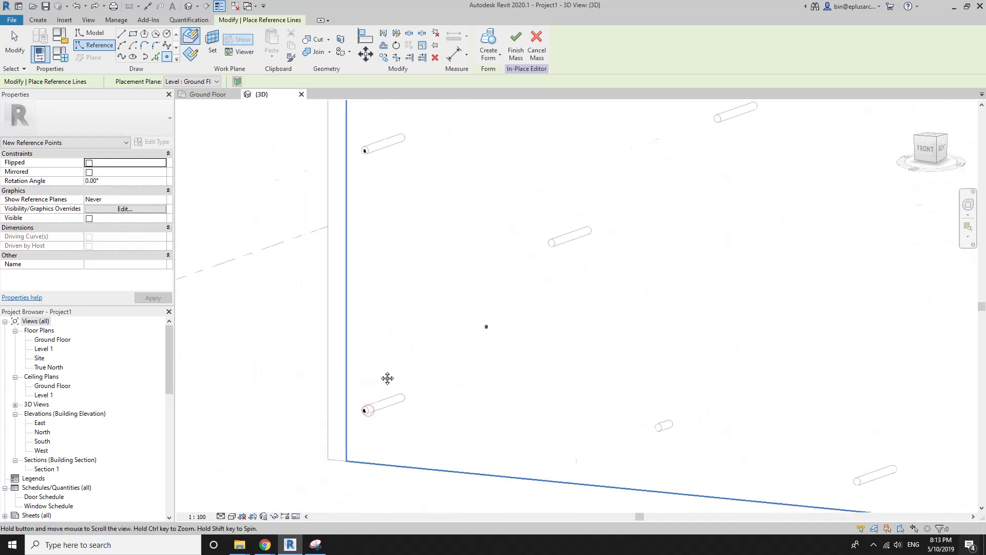
scroll(438, 299, up, 3)
scroll(460, 268, down, 2)
scroll(438, 286, down, 3)
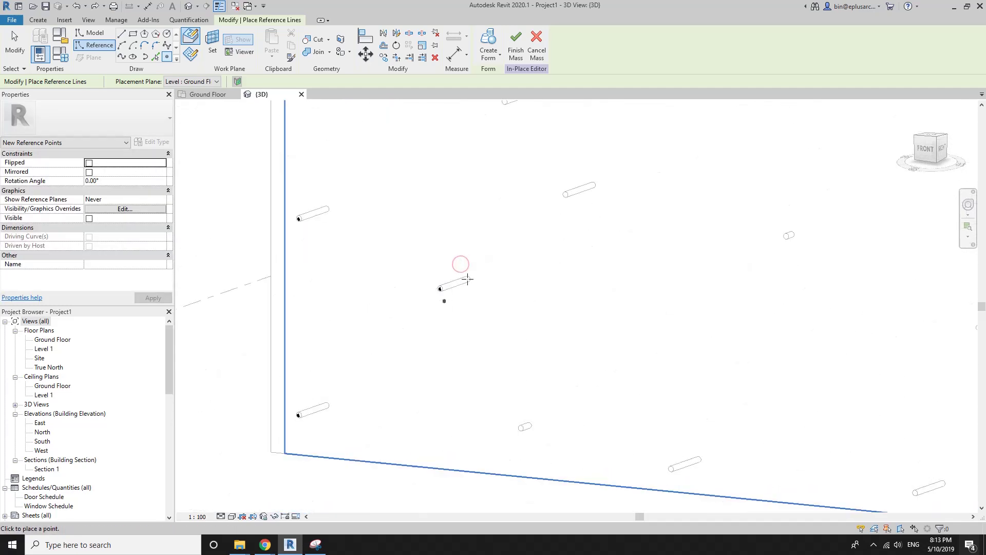
scroll(496, 273, up, 3)
scroll(563, 291, up, 2)
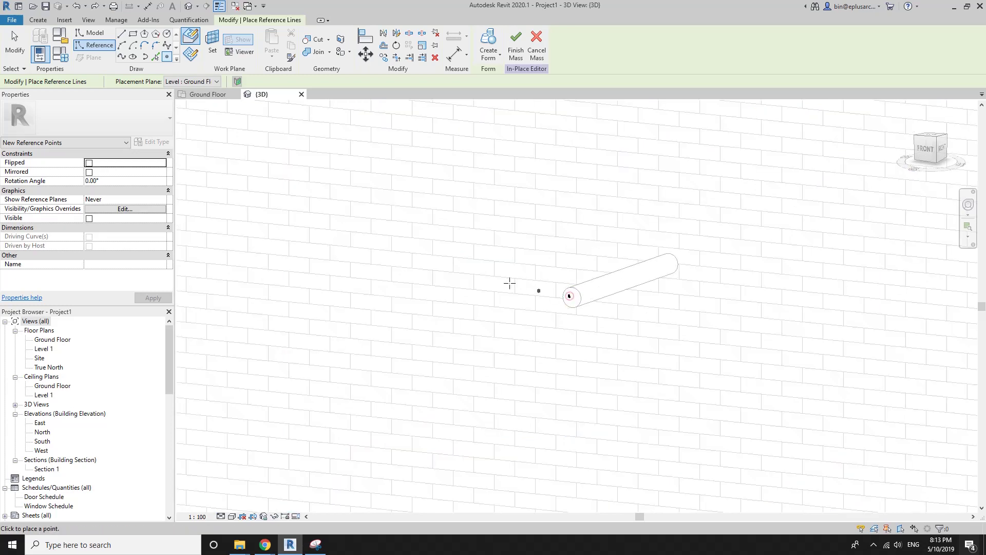
scroll(469, 357, down, 3)
scroll(468, 357, up, 2)
scroll(462, 379, up, 2)
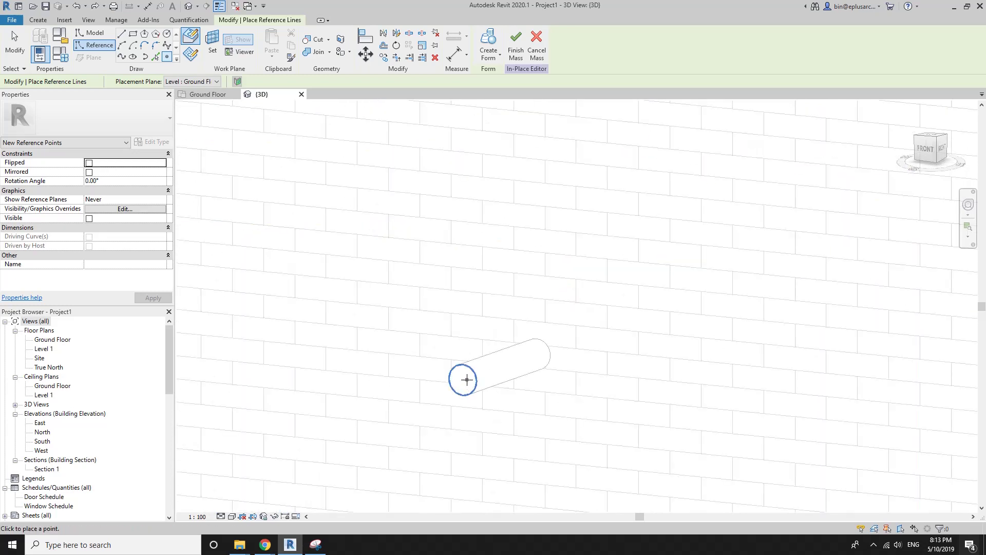
scroll(466, 379, down, 2)
scroll(446, 355, down, 2)
scroll(528, 295, up, 2)
scroll(486, 265, up, 2)
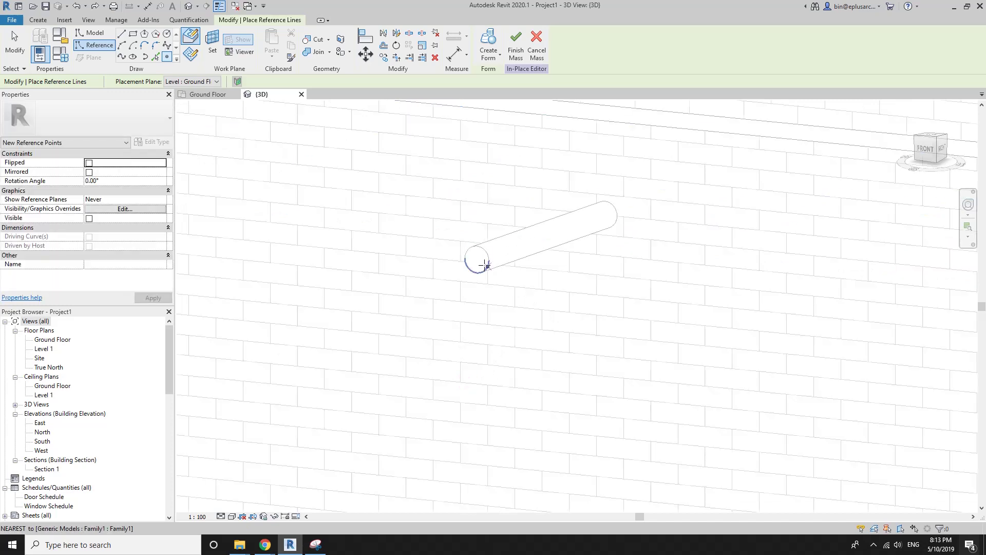
scroll(470, 324, down, 3)
scroll(401, 236, up, 2)
scroll(403, 212, up, 1)
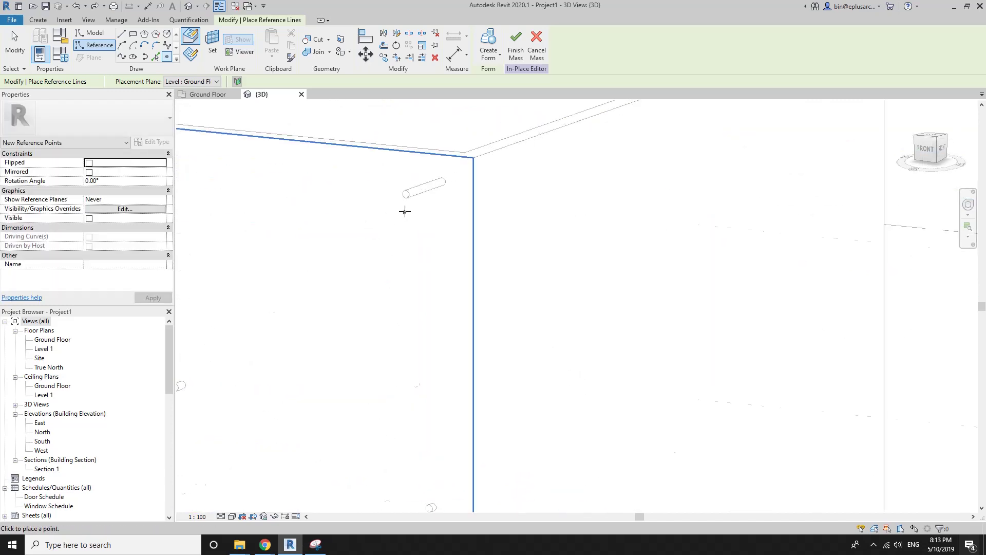
scroll(405, 187, up, 1)
scroll(580, 227, down, 3)
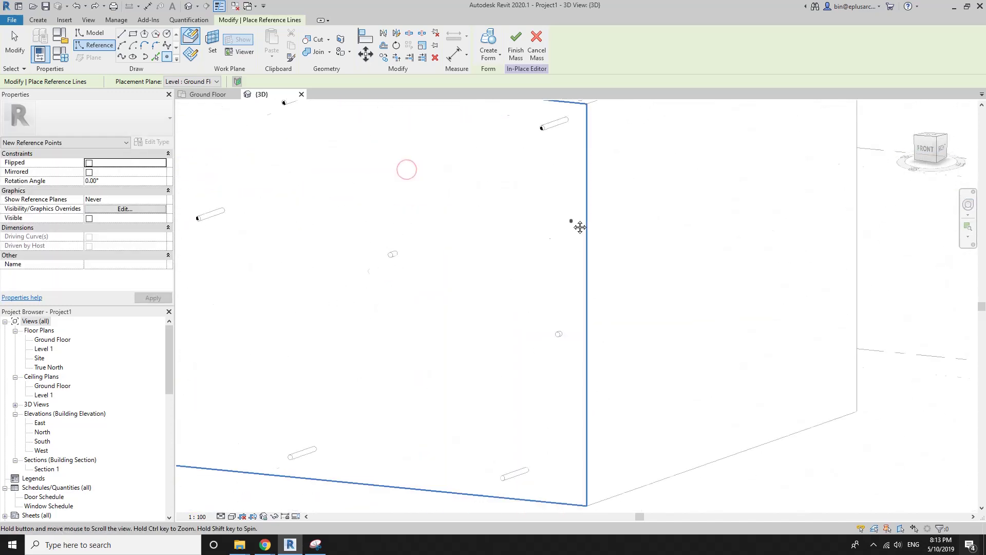
scroll(555, 333, up, 3)
scroll(563, 351, up, 1)
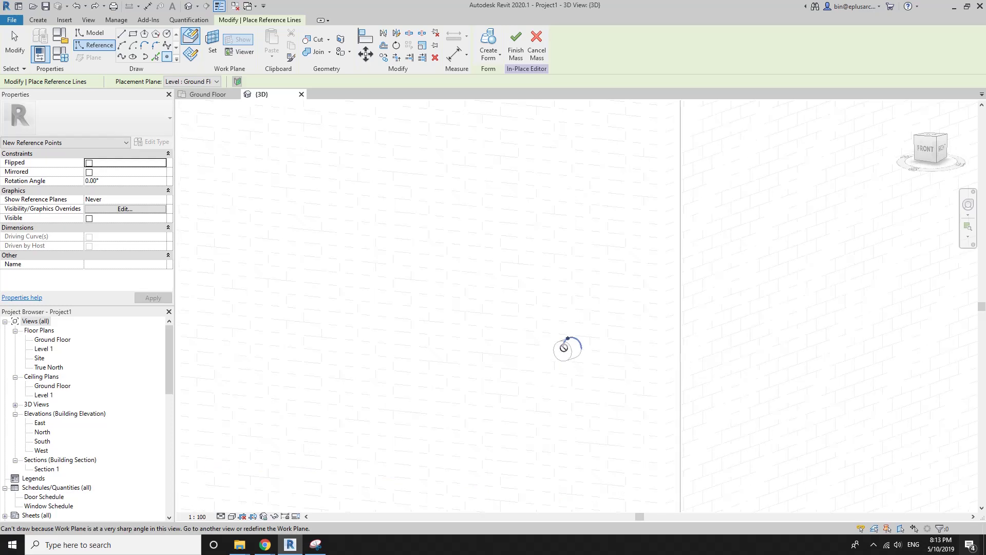
scroll(568, 351, up, 2)
scroll(563, 354, down, 3)
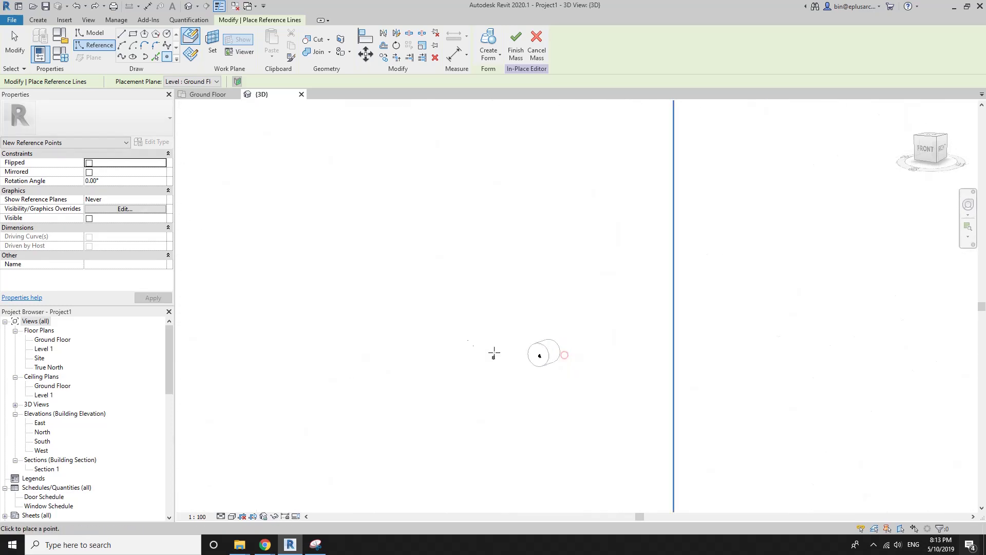
scroll(493, 352, down, 2)
scroll(530, 346, up, 1)
scroll(609, 327, up, 3)
scroll(681, 292, up, 3)
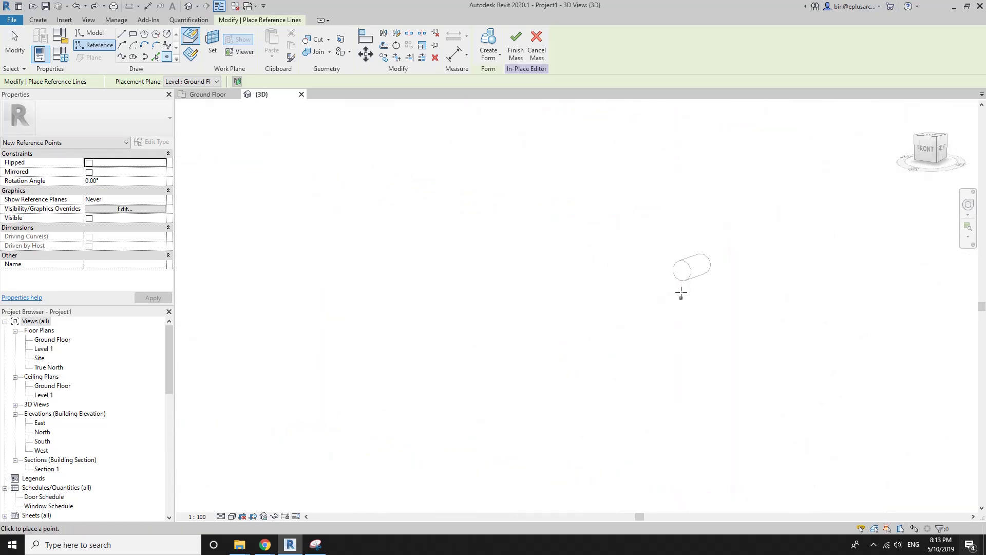
scroll(618, 313, down, 1)
scroll(586, 321, down, 2)
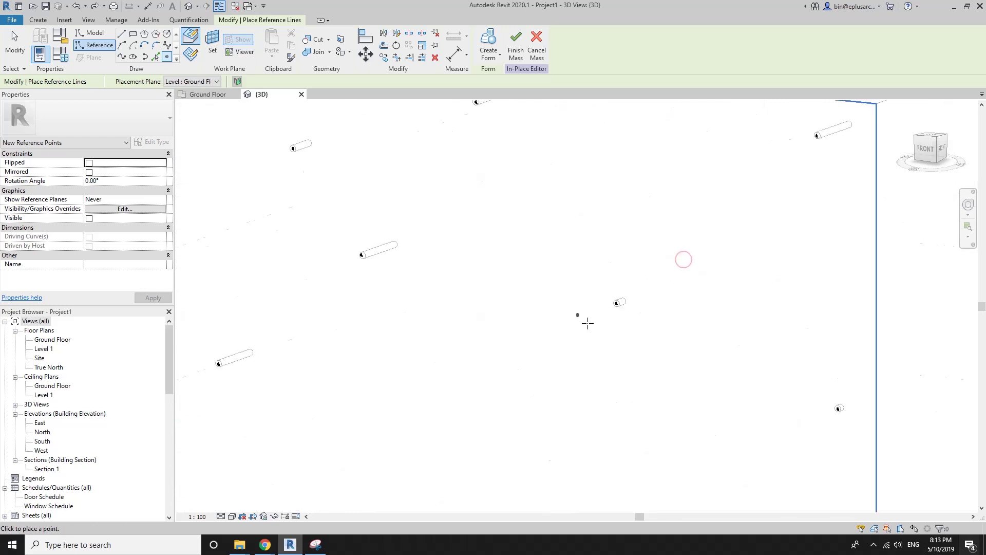
scroll(620, 277, down, 1)
scroll(623, 303, up, 1)
scroll(585, 313, up, 2)
scroll(537, 295, up, 2)
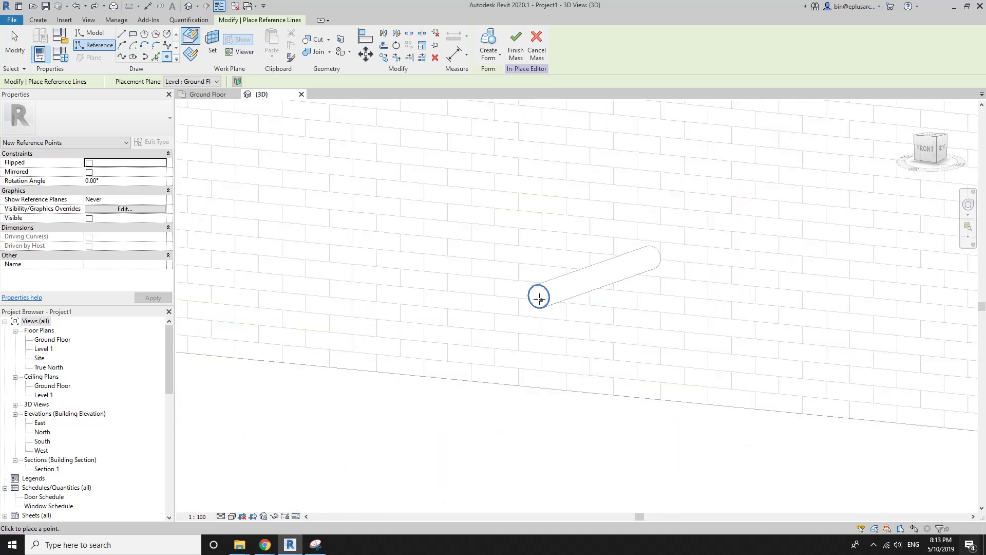
scroll(511, 315, down, 3)
scroll(315, 246, up, 2)
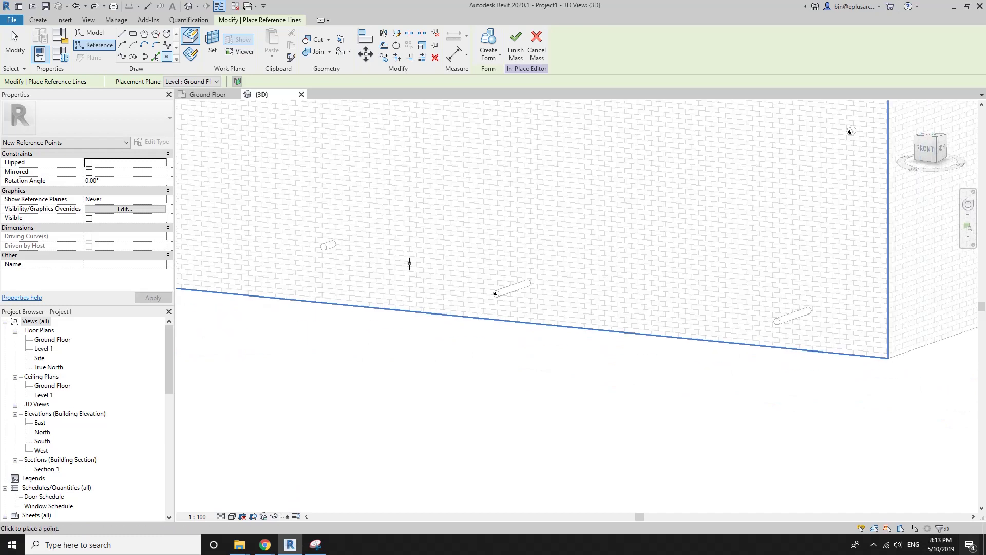
scroll(387, 274, up, 2)
scroll(200, 213, up, 2)
scroll(420, 253, up, 2)
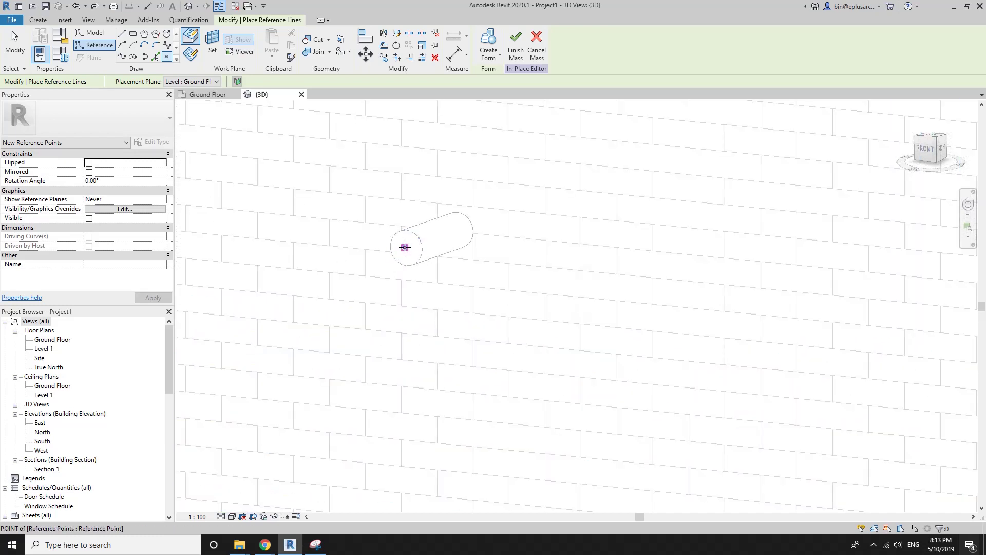
scroll(403, 246, down, 2)
scroll(514, 301, down, 2)
scroll(775, 375, up, 1)
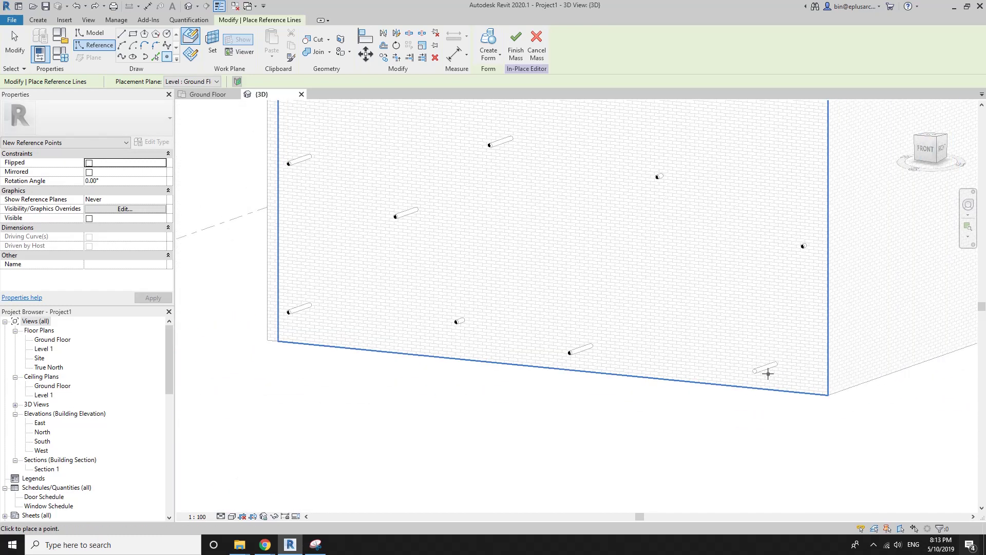
scroll(753, 368, up, 2)
scroll(752, 368, up, 3)
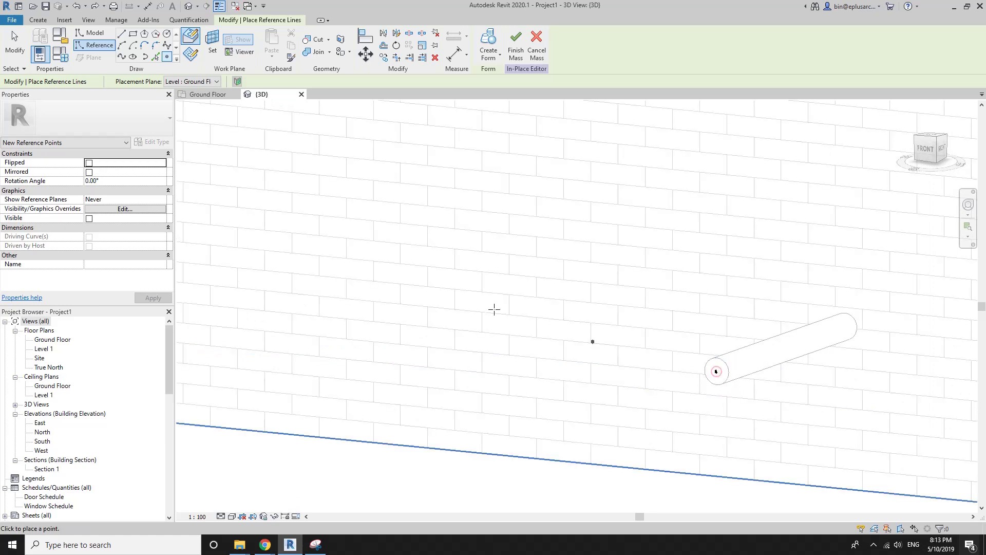
scroll(494, 309, down, 2)
scroll(543, 330, down, 2)
key(Escape)
key(Escape)
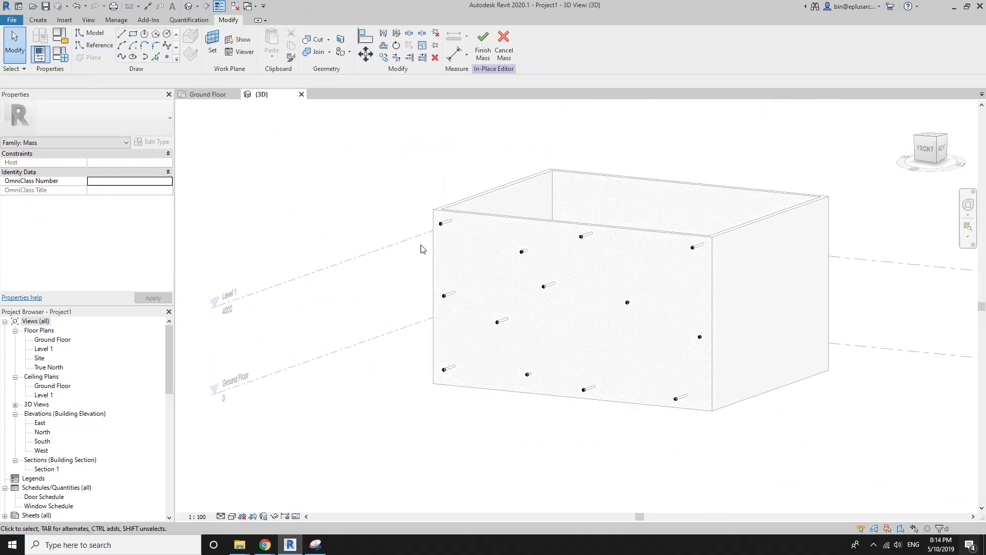
Step: Join the left-side reference points with splines, from top-left down to bottom-left
drag(470, 336, 409, 275)
click(122, 57)
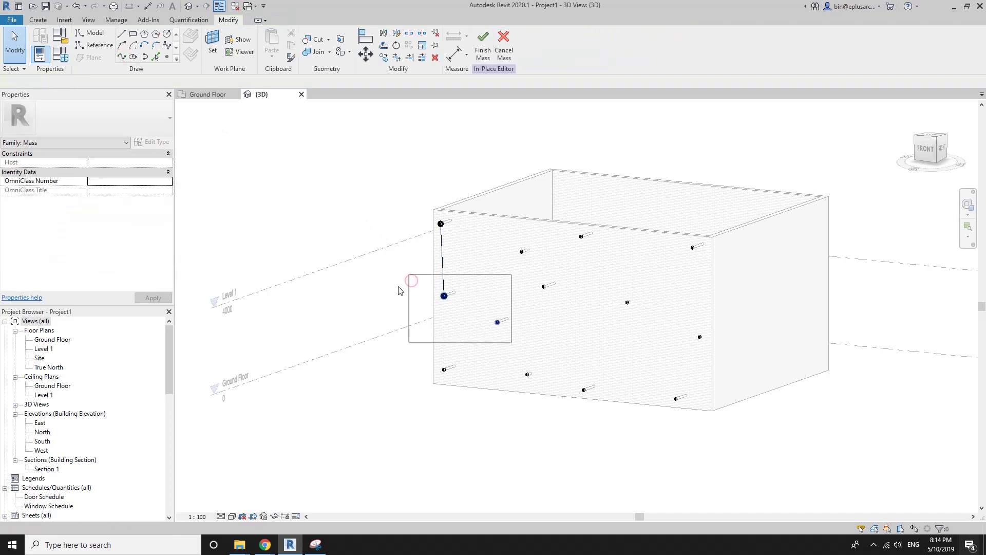
click(122, 57)
mouse_move(491, 405)
mouse_down()
mouse_move(393, 273)
mouse_move(514, 408)
mouse_up()
click(122, 57)
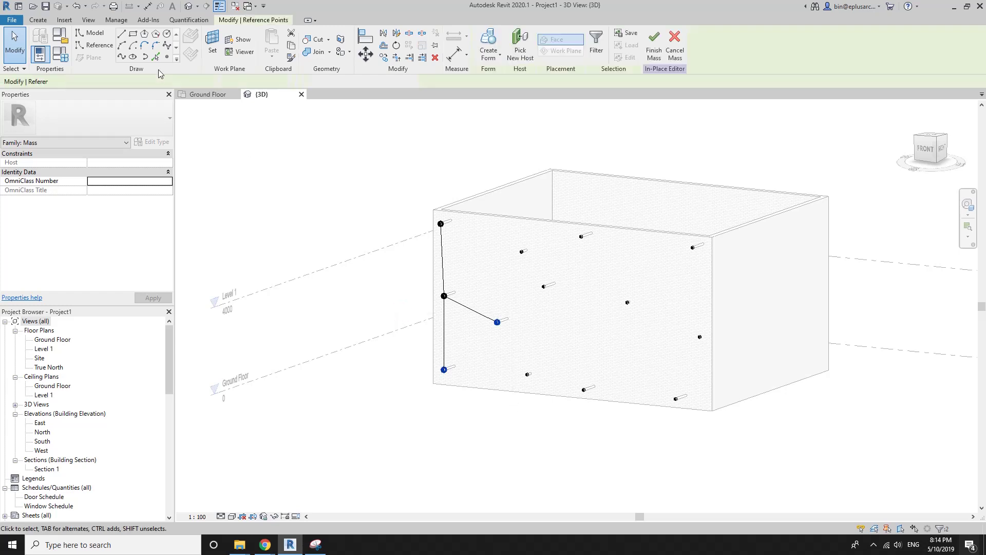
click(122, 57)
drag(405, 333, 529, 405)
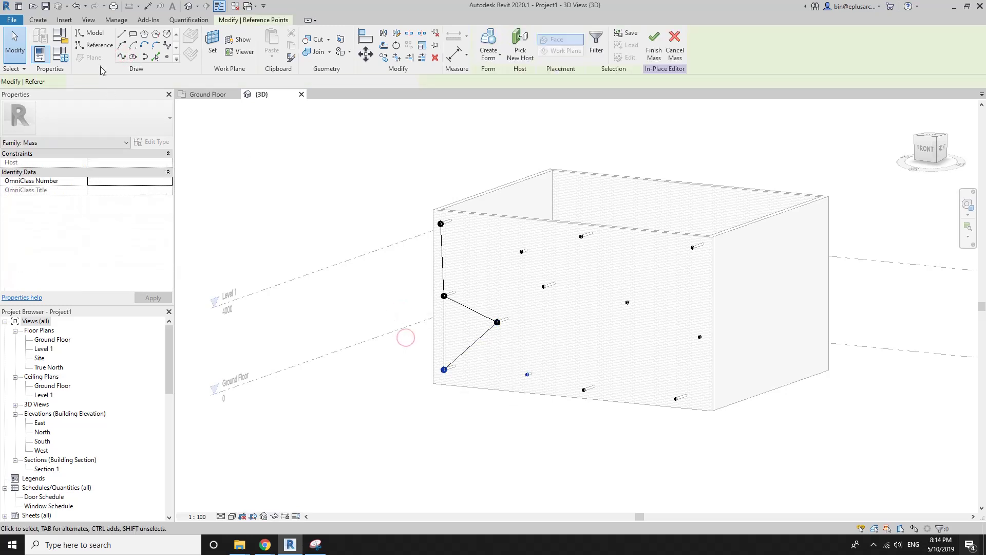
click(122, 57)
drag(475, 226, 535, 335)
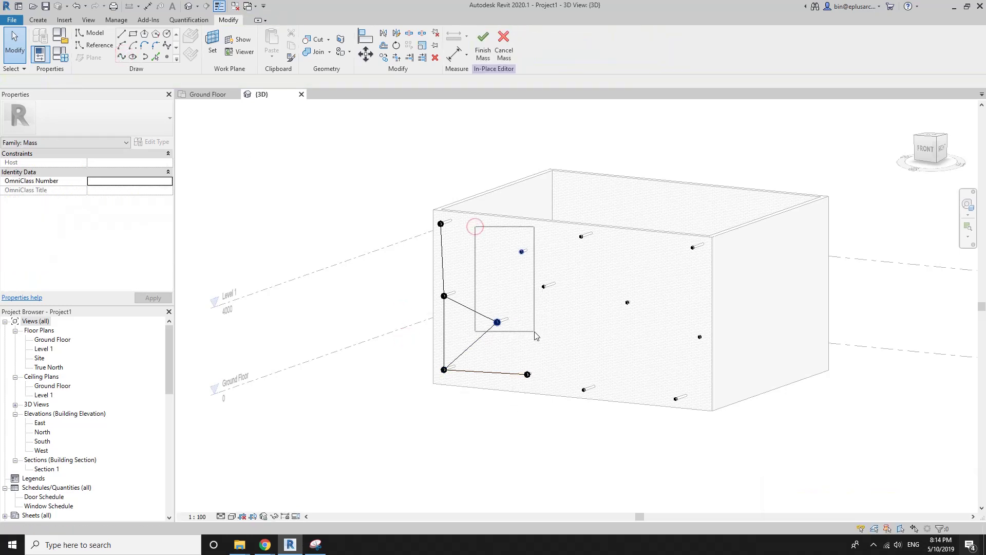
click(122, 57)
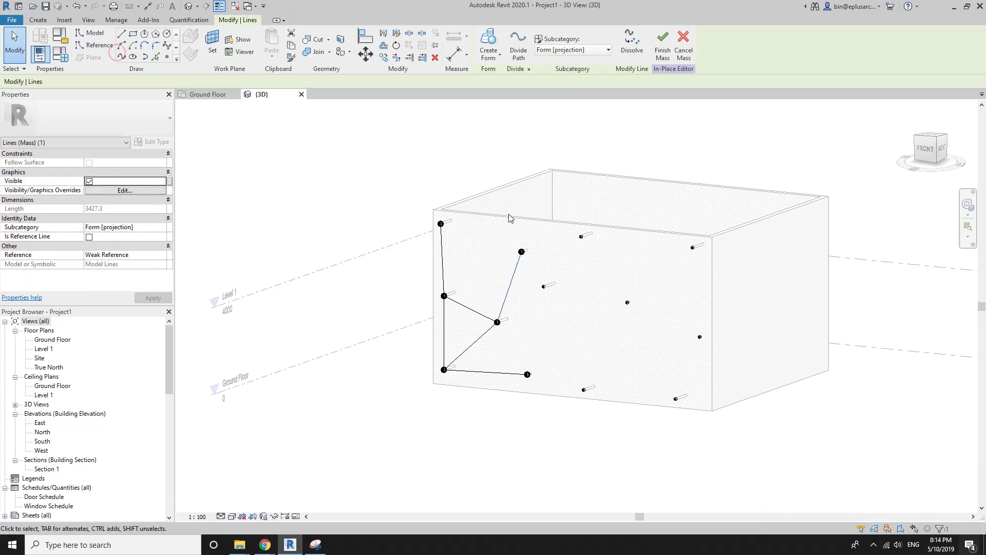
drag(506, 199, 602, 278)
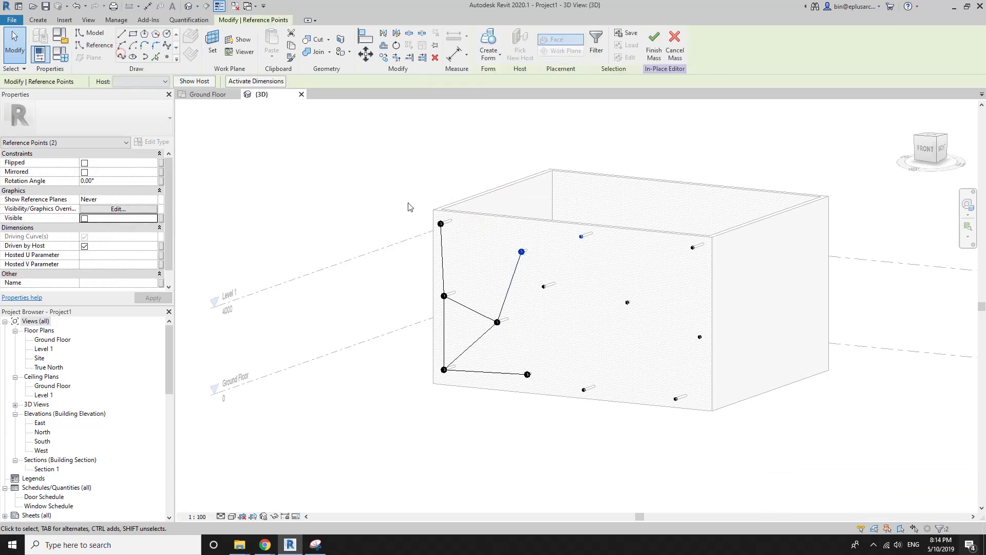
drag(533, 265, 398, 182)
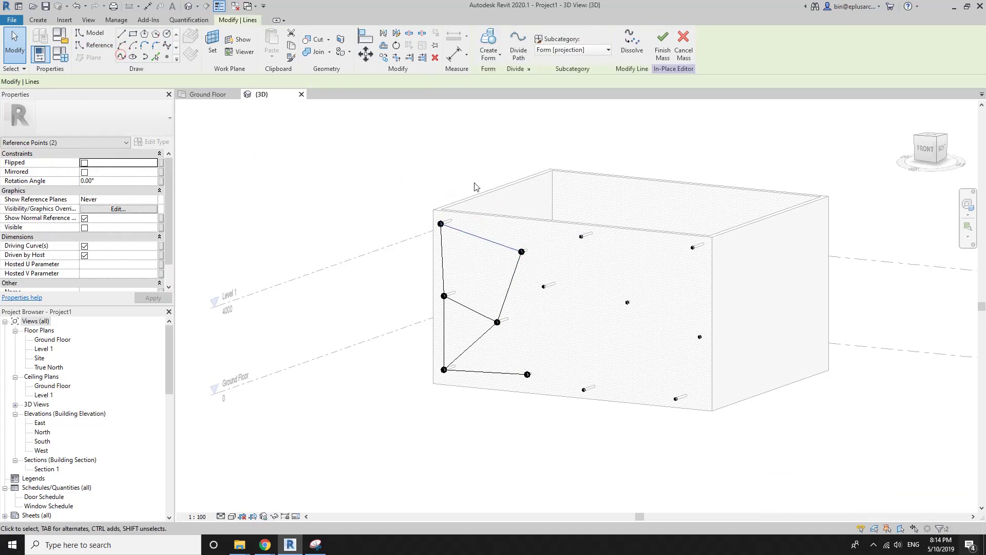
drag(598, 268, 502, 186)
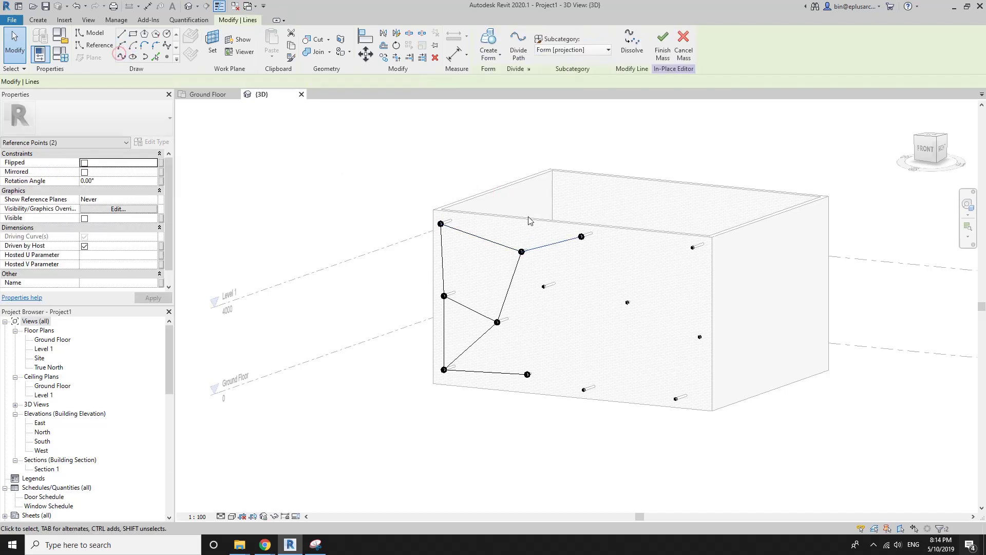
Step: Connect the top-middle and central points to their neighbouring points with lines
drag(530, 221, 589, 308)
drag(508, 222, 568, 303)
click(121, 57)
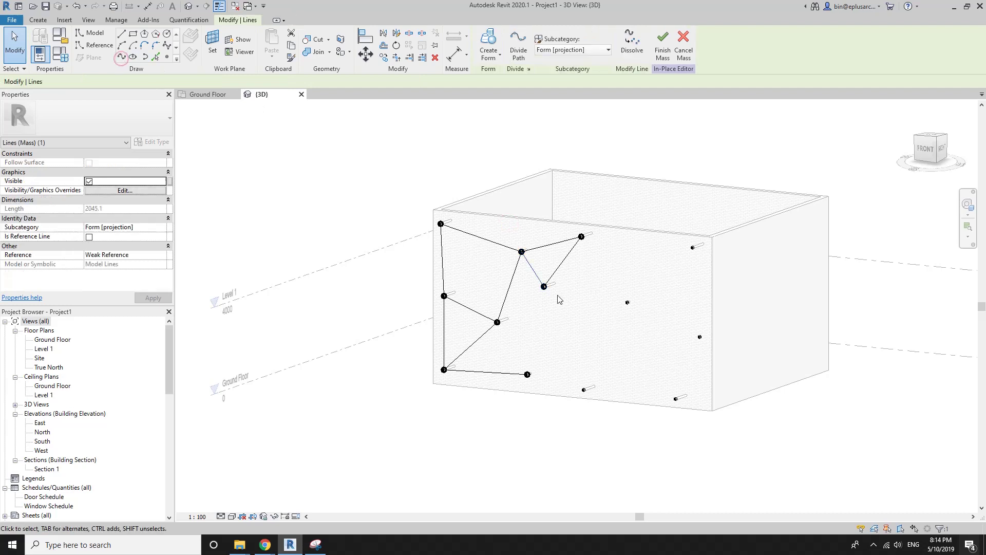
drag(451, 269, 568, 330)
click(121, 57)
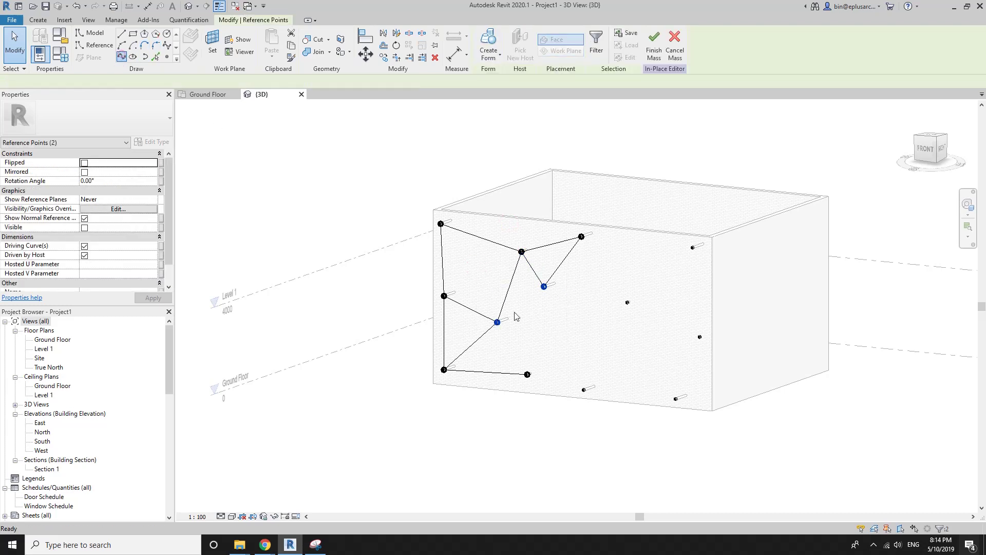
click(509, 284)
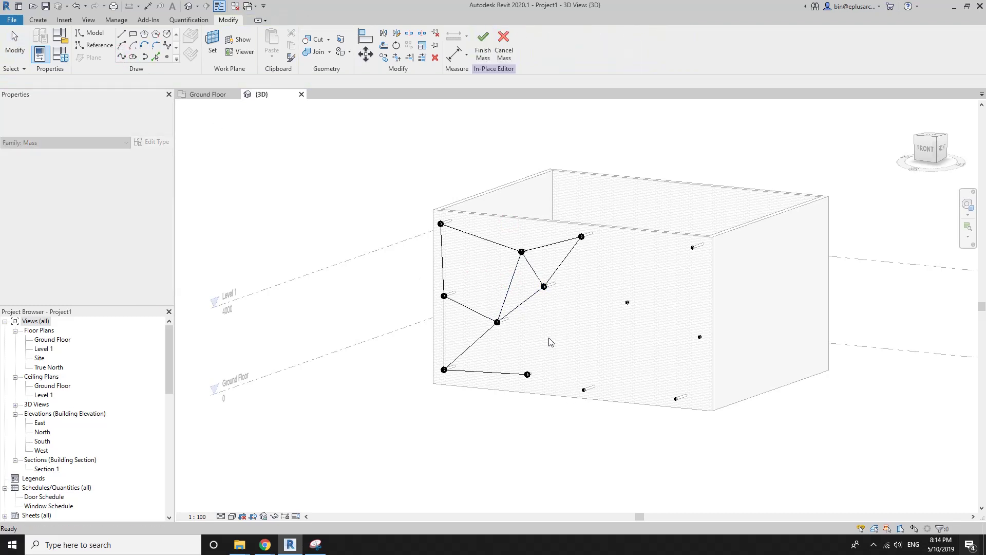
drag(513, 341, 601, 411)
click(123, 60)
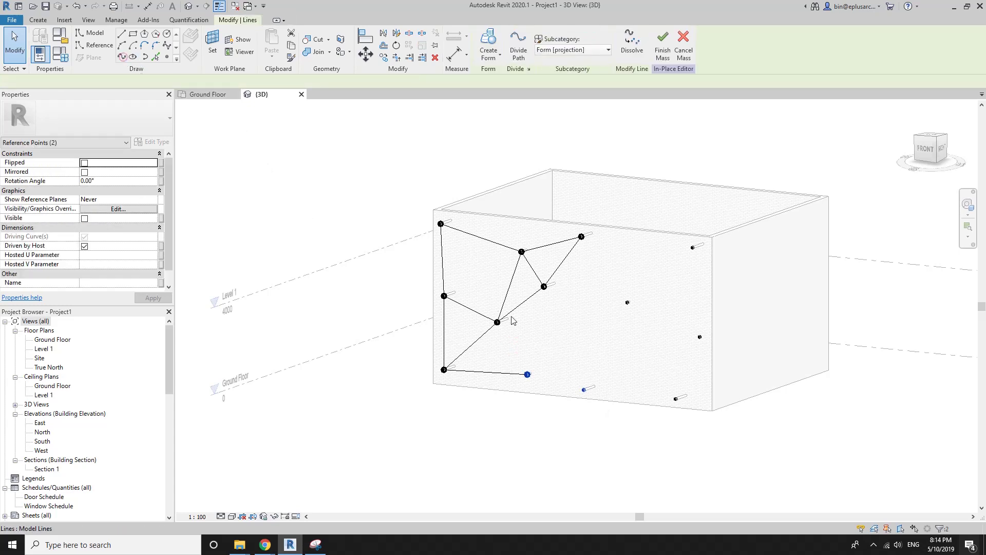
drag(473, 308, 530, 399)
click(123, 59)
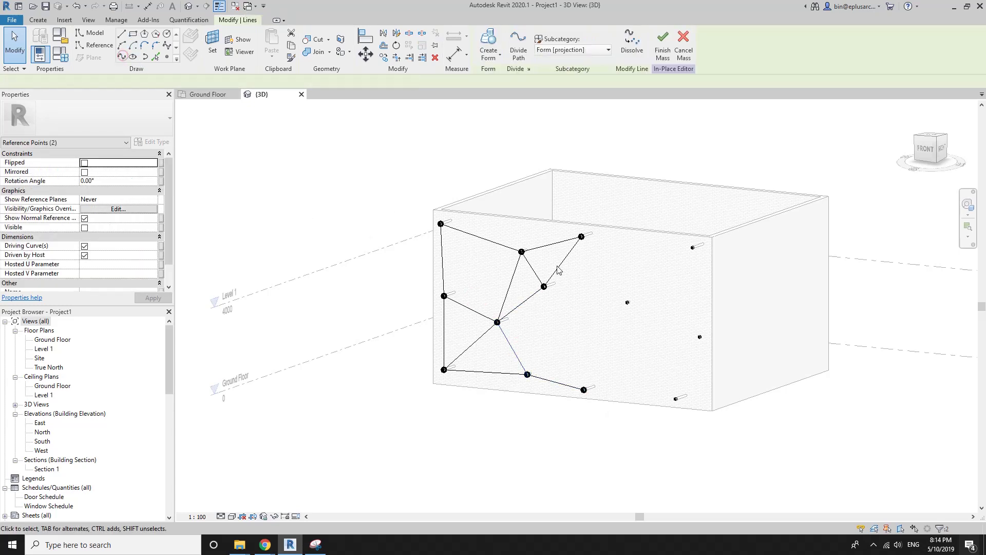
click(535, 276)
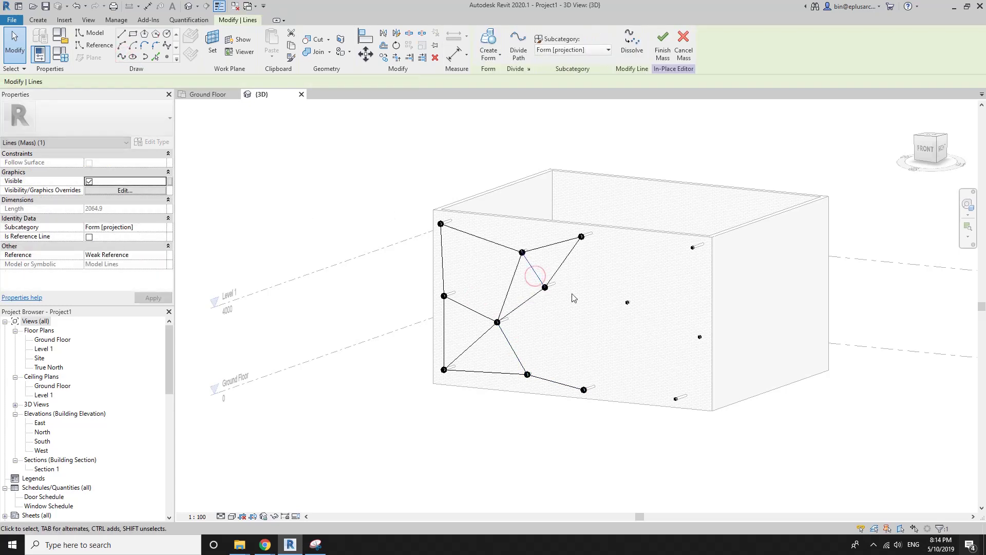
Step: Link the central, right-middle, top-edge and upper-right points with lines
drag(535, 283, 644, 341)
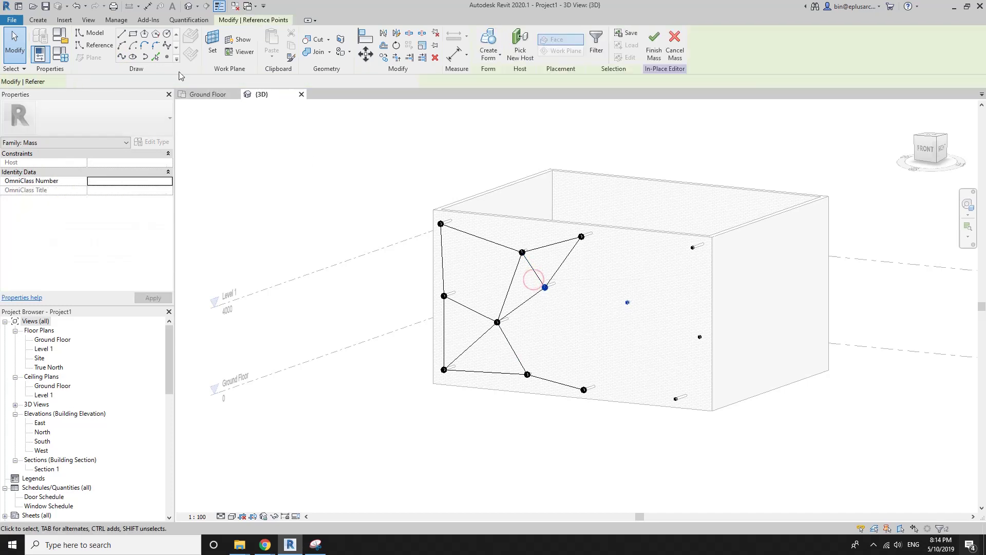
click(122, 57)
drag(608, 216, 710, 327)
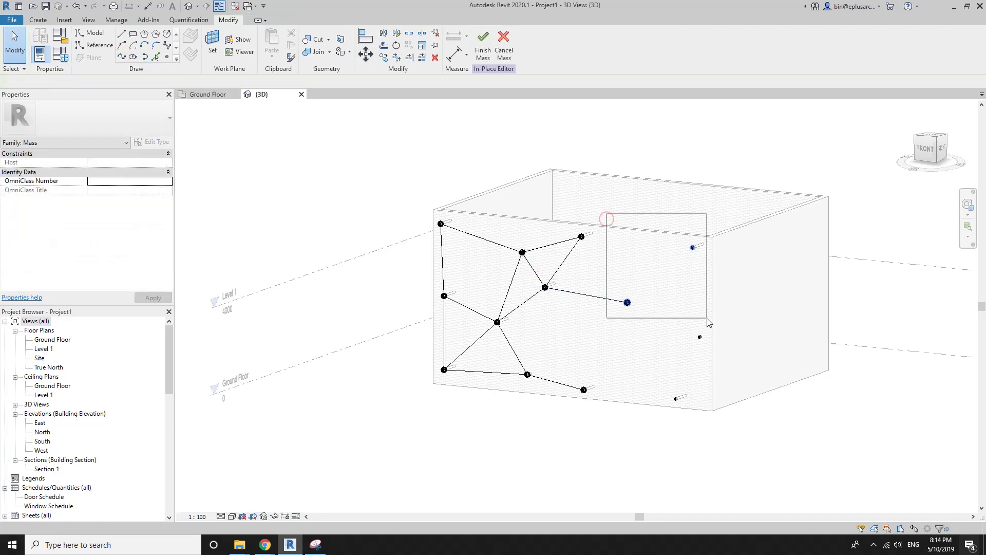
click(121, 56)
drag(560, 201, 716, 273)
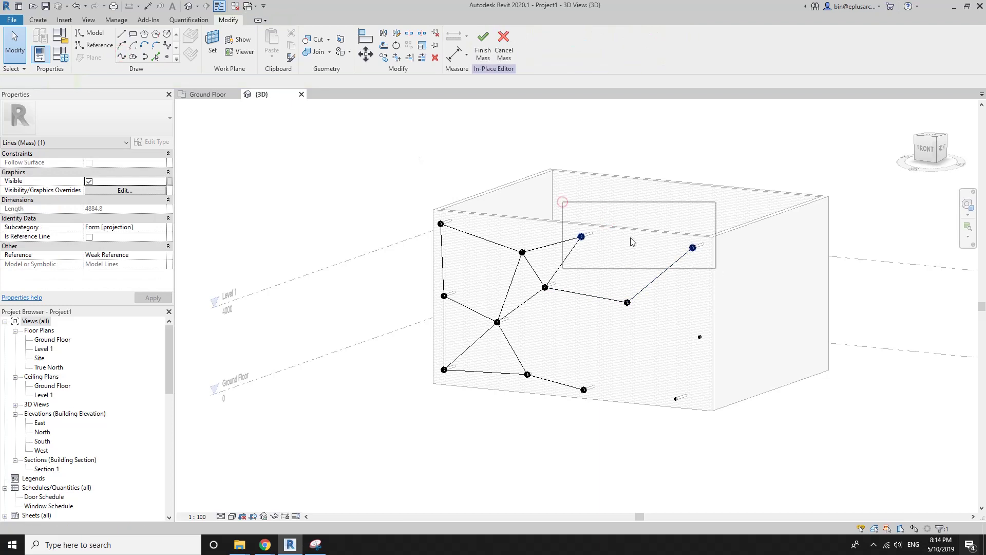
click(122, 57)
drag(666, 224, 731, 339)
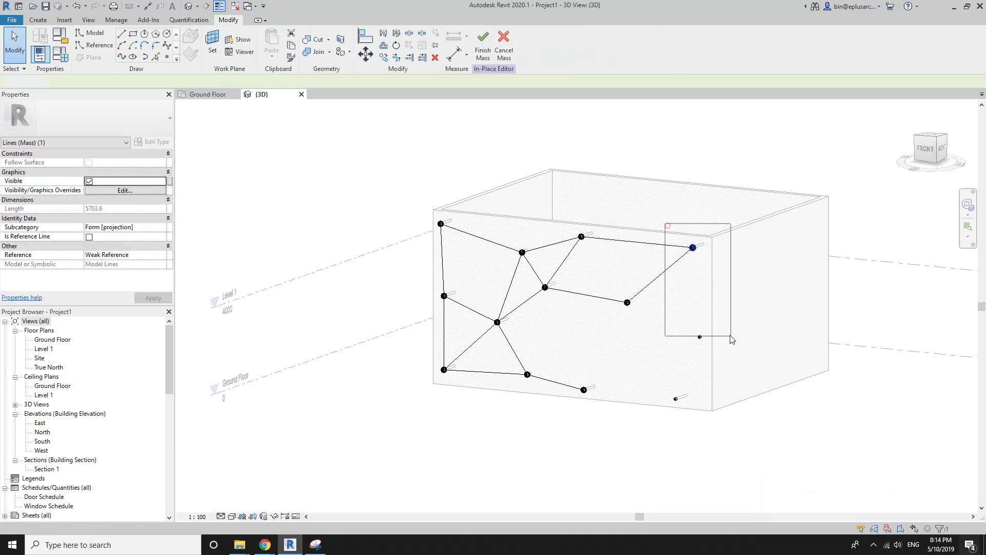
drag(668, 226, 741, 353)
click(121, 57)
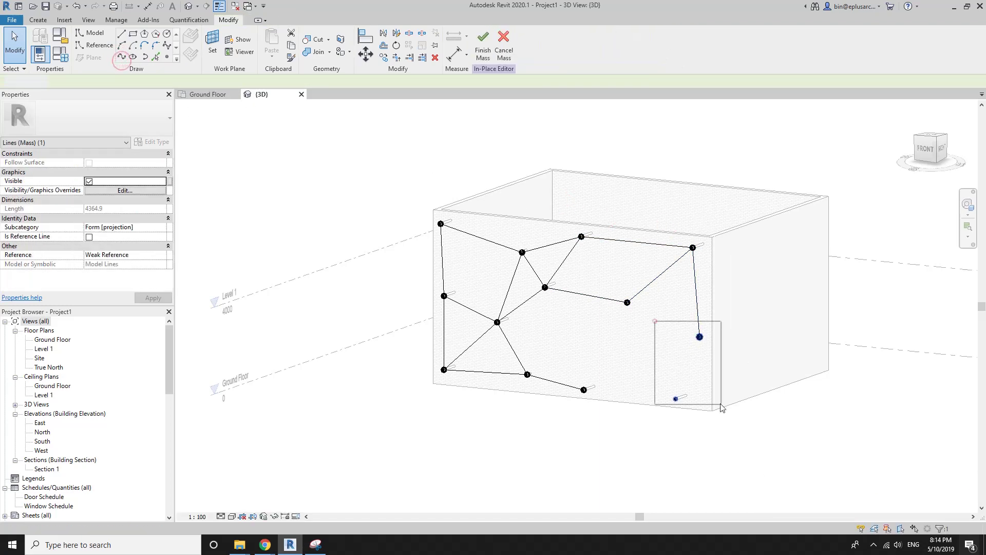
Step: Close the right and bottom edges and add diagonals to the bottom-right corner
drag(655, 321, 727, 411)
click(121, 57)
drag(551, 343, 697, 429)
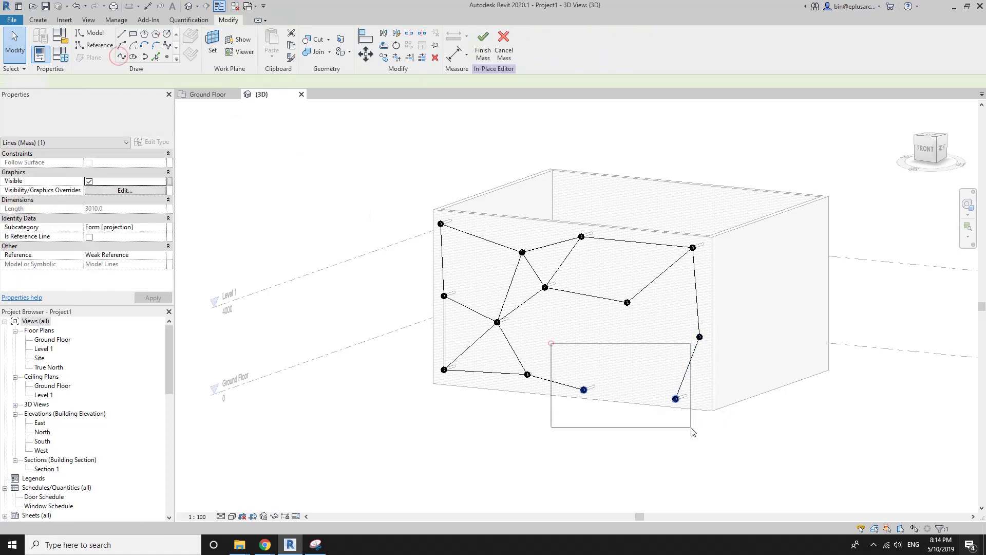
click(121, 56)
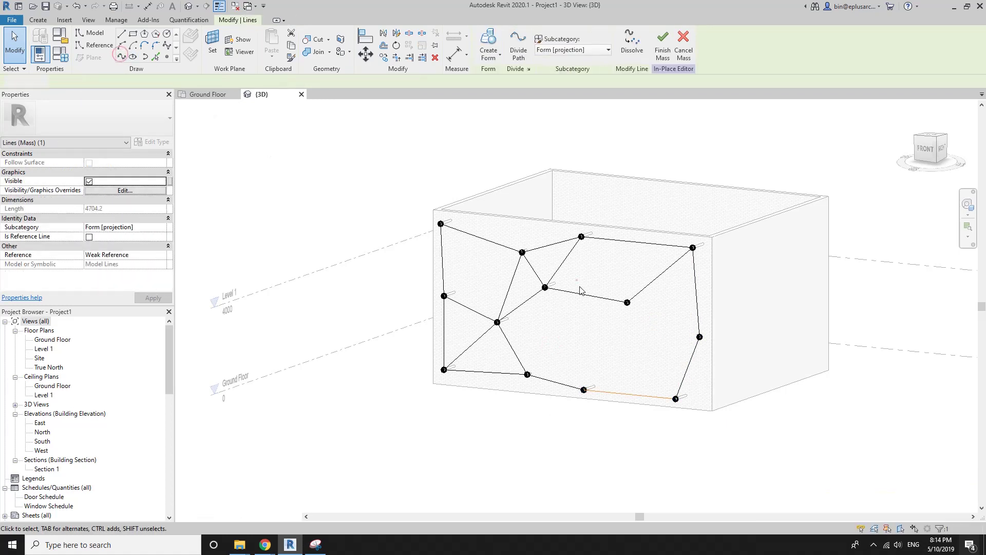
drag(576, 280, 651, 419)
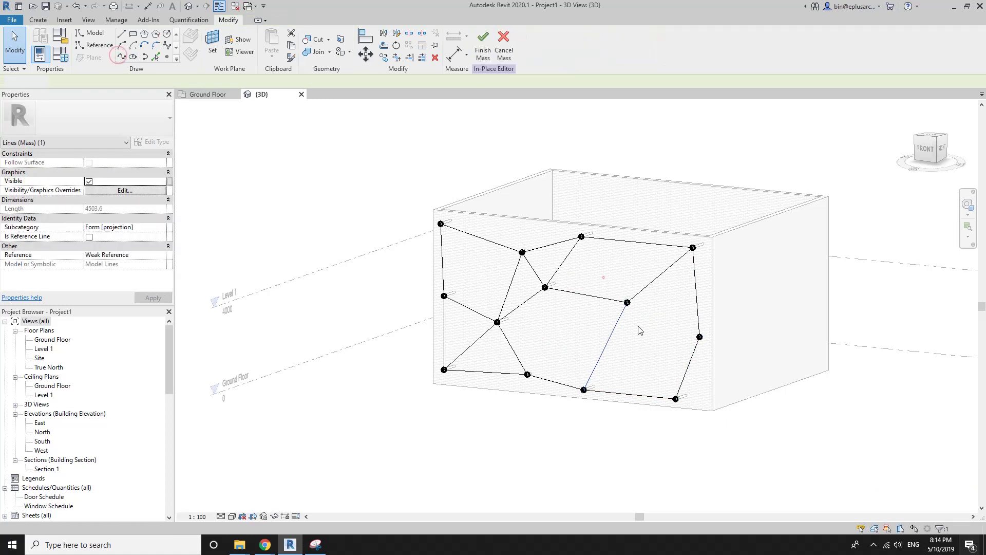
drag(598, 273, 682, 411)
click(121, 56)
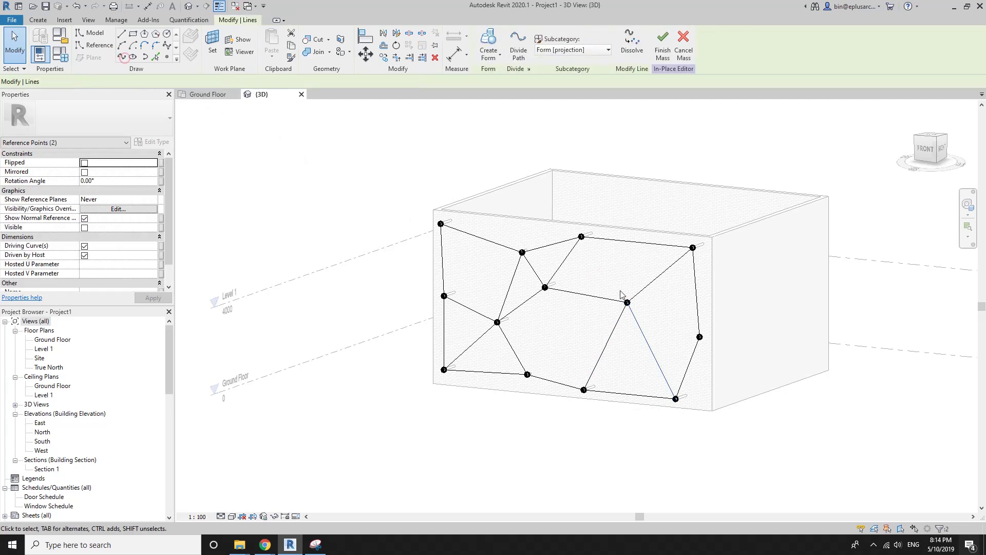
drag(599, 274, 745, 368)
click(121, 57)
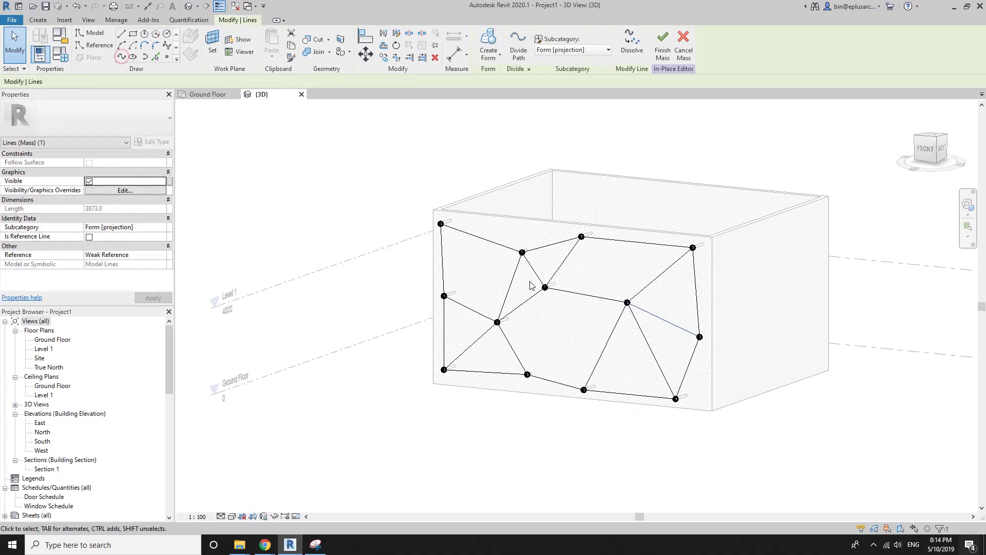
Step: Add the final interior diagonals from the central point to complete the triangulation
drag(524, 278, 574, 345)
drag(558, 393, 558, 393)
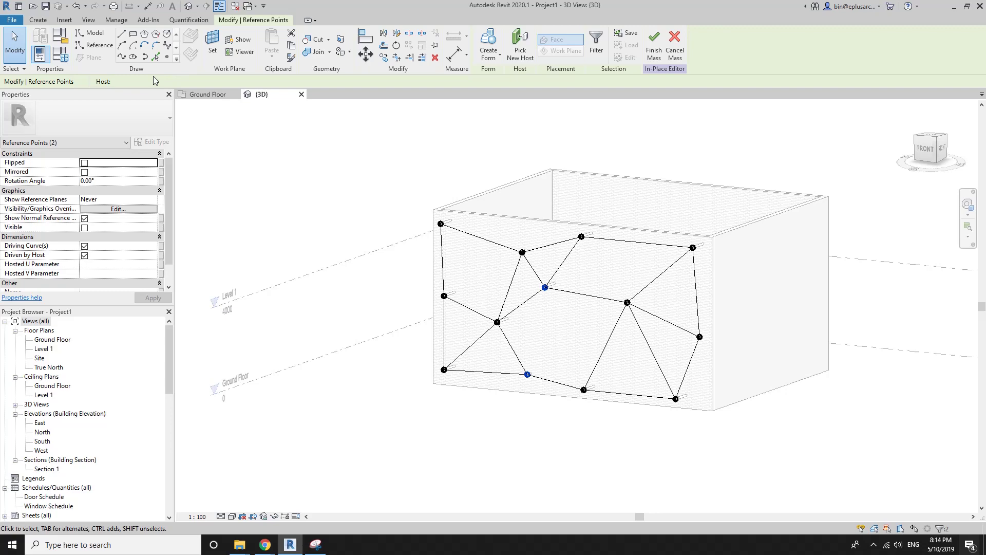
click(121, 56)
shift+middle_drag(561, 249, 545, 288)
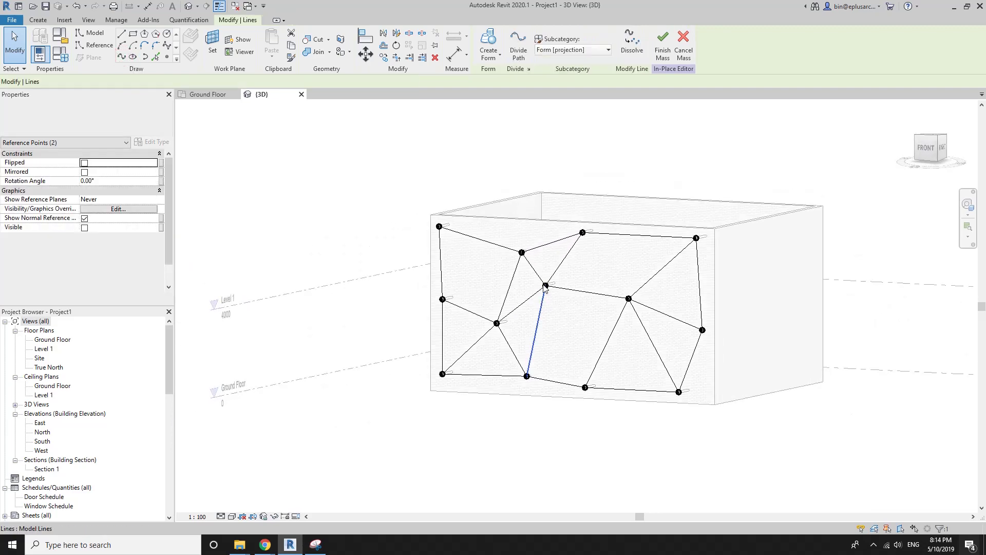
key(Escape)
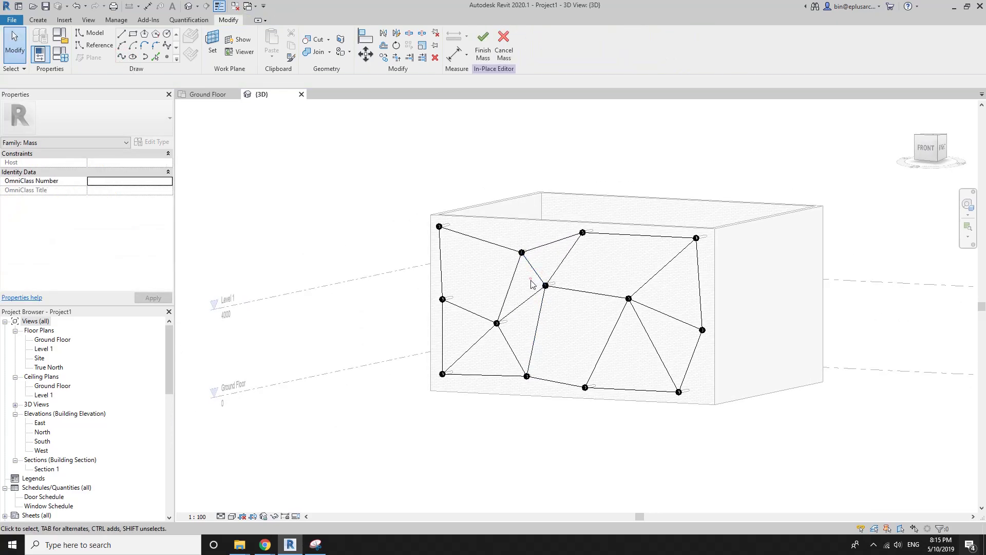
drag(531, 279, 606, 404)
click(121, 57)
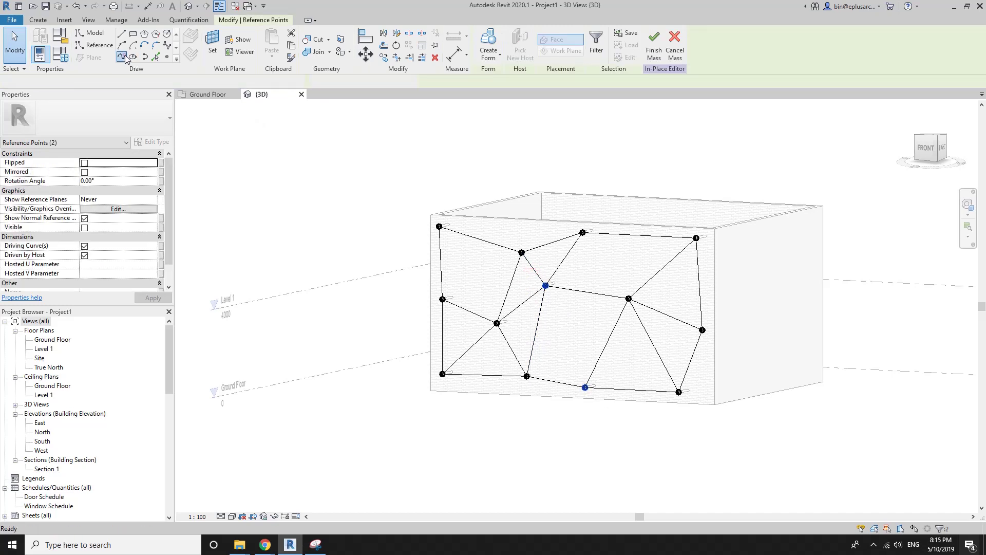
key(Escape)
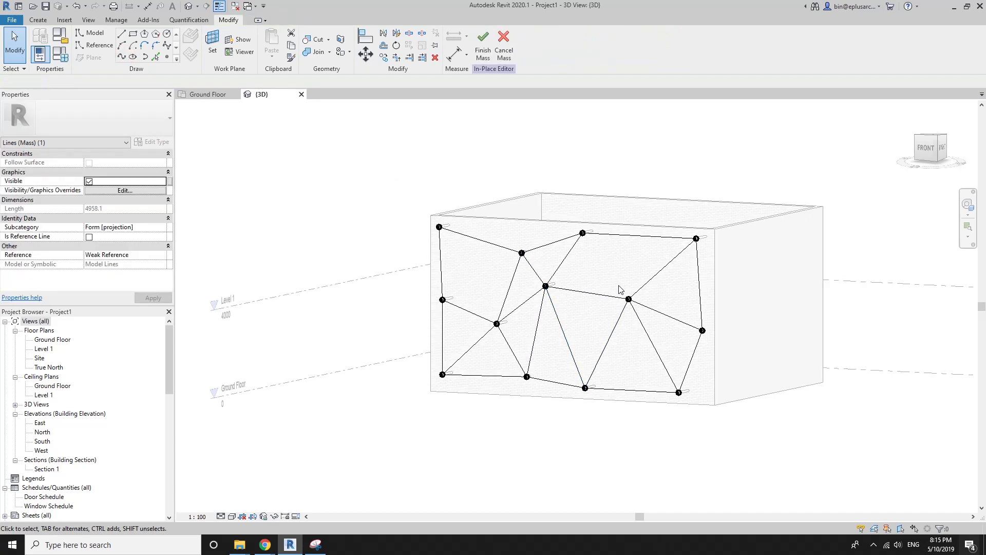
drag(570, 215, 643, 322)
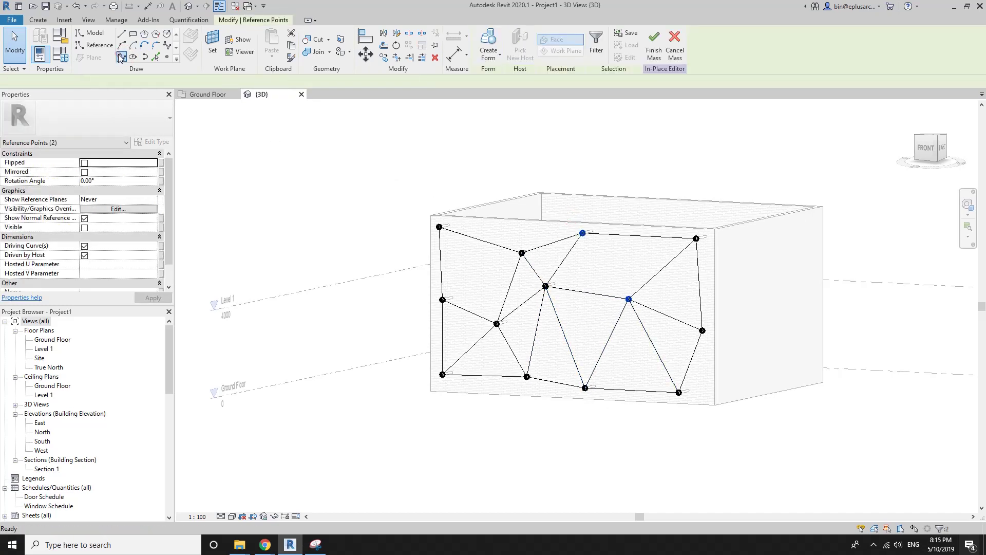
click(122, 57)
mouse_move(712, 403)
shift+middle_down()
mouse_move(586, 381)
mouse_move(490, 257)
mouse_move(561, 257)
mouse_move(671, 308)
mouse_move(630, 293)
mouse_move(639, 293)
shift+middle_up()
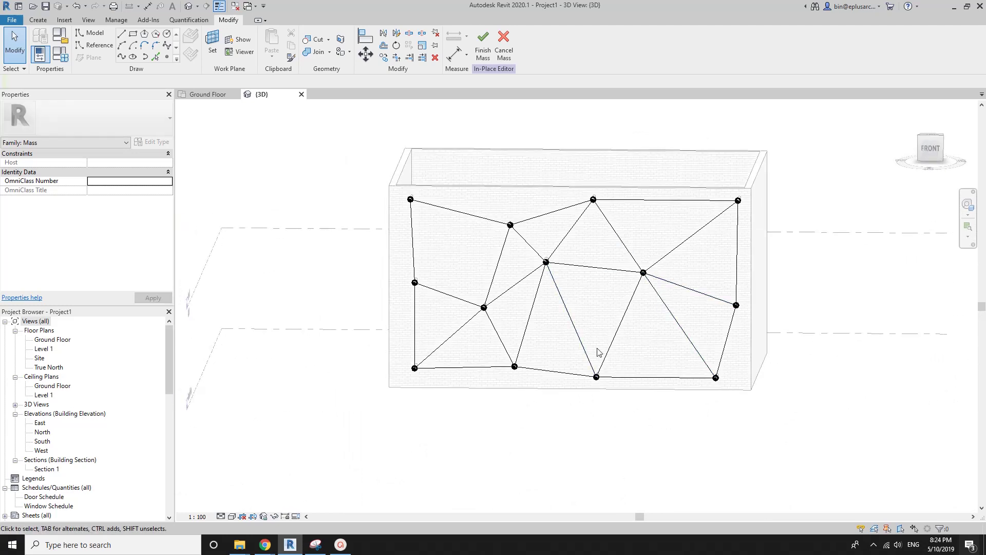
mouse_move(597, 353)
shift+middle_down()
mouse_move(583, 313)
mouse_move(446, 267)
mouse_move(418, 306)
mouse_move(463, 314)
shift+middle_up()
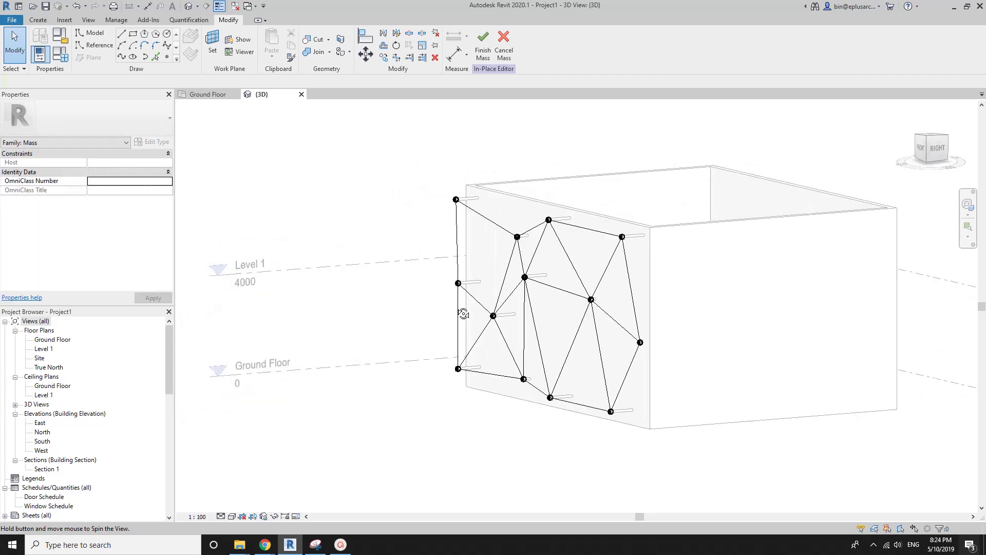
mouse_move(477, 117)
shift+middle_down()
mouse_move(572, 271)
mouse_move(707, 318)
shift+middle_up()
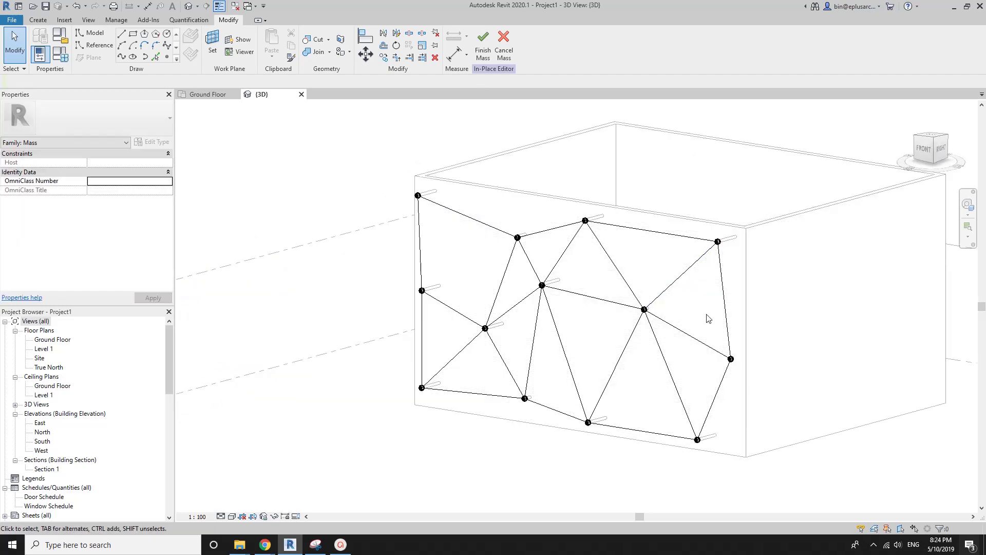
drag(675, 337, 709, 308)
click(679, 270)
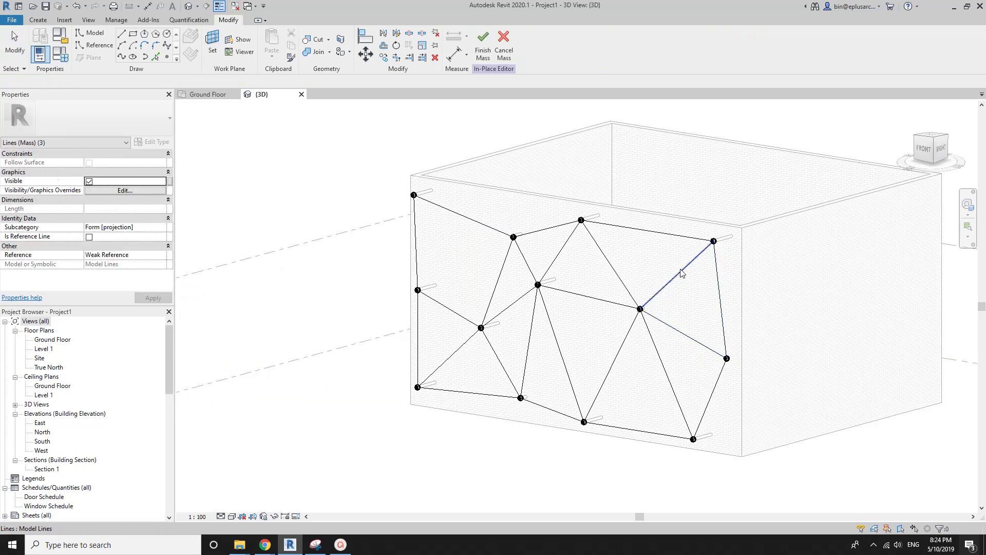
Step: Mark all 25 triangulation lines as reference lines, then reset temporary hide with HR
key(c)
key(Escape)
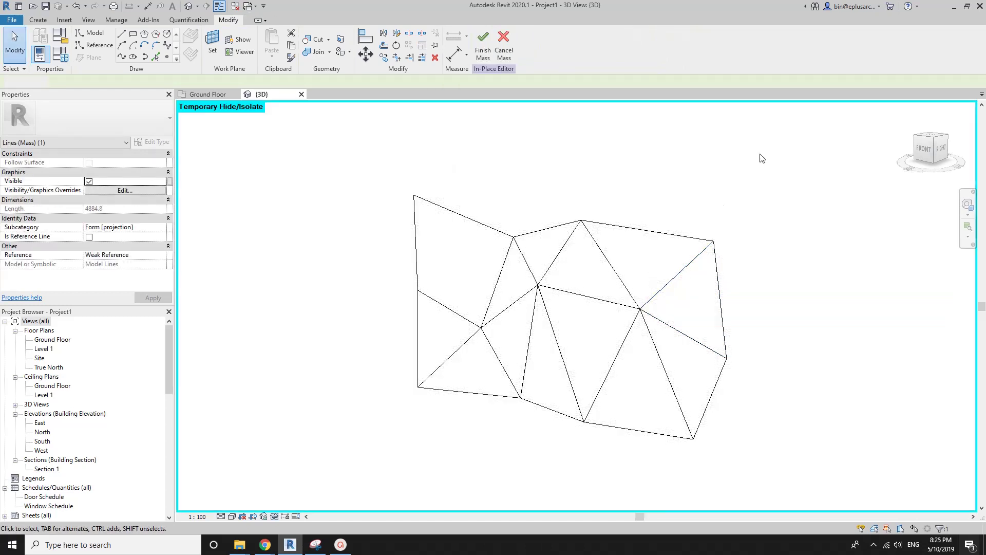
drag(760, 151, 389, 445)
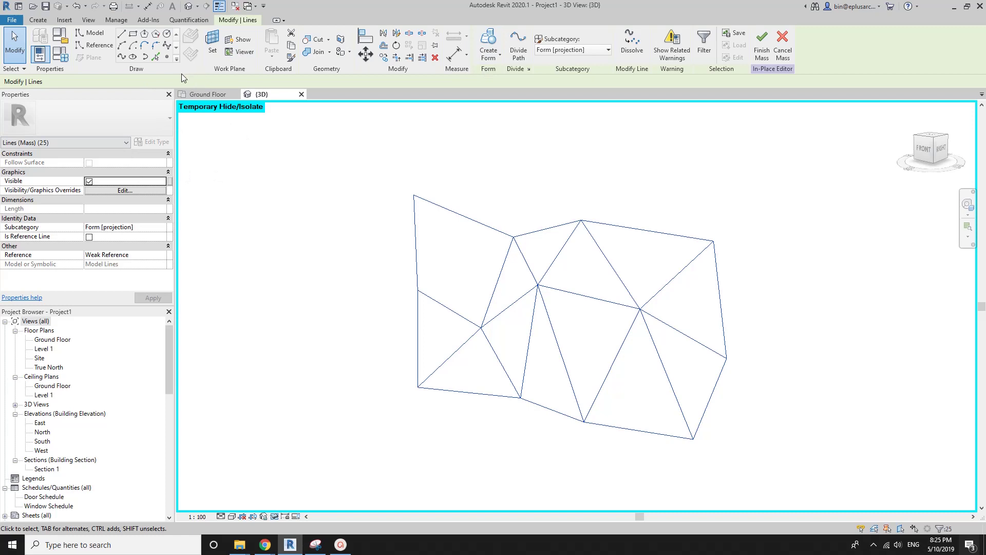
click(88, 237)
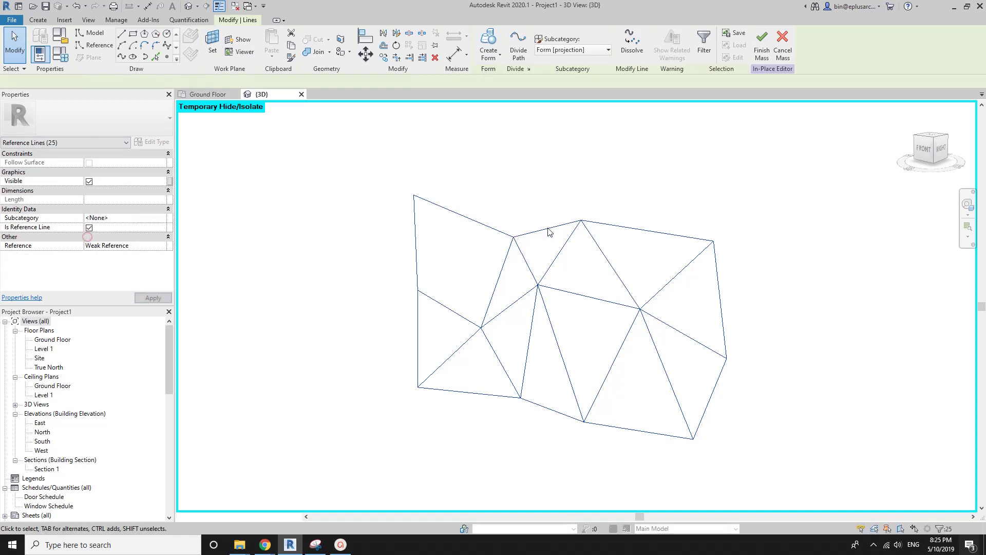
click(585, 230)
key(h)
key(r)
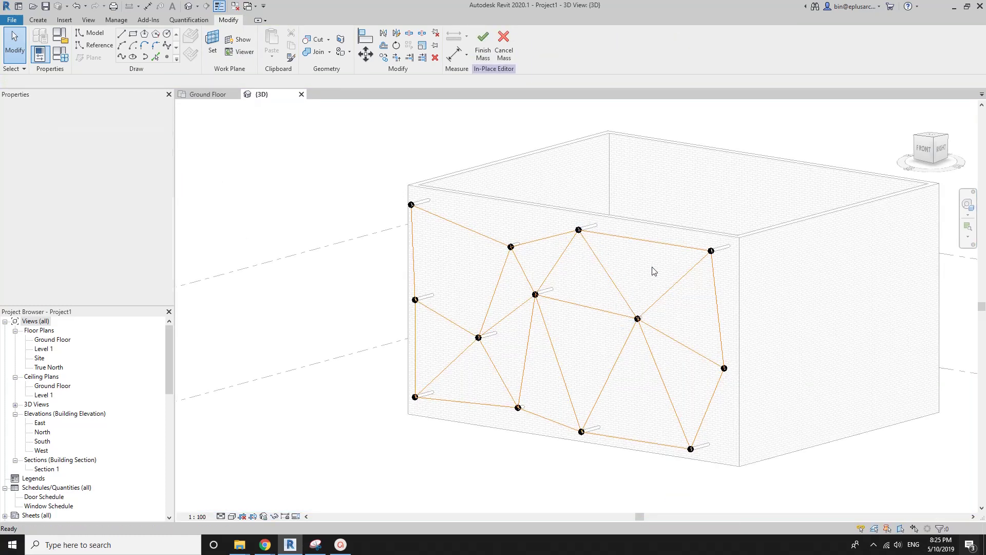
click(645, 240)
Step: Isolate the reference lines and make a flat surface form from the first right-side triangle
key(i)
key(c)
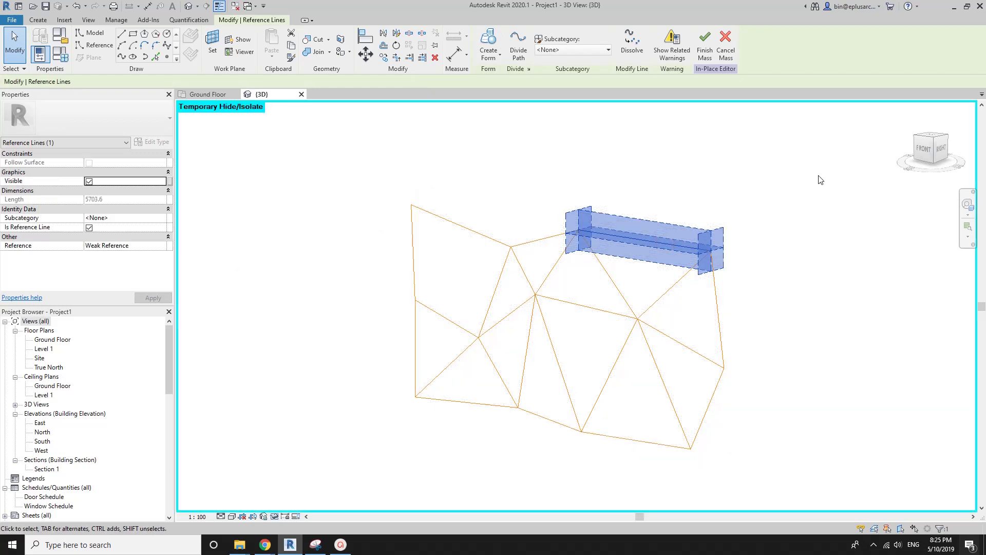
click(595, 249)
click(697, 373)
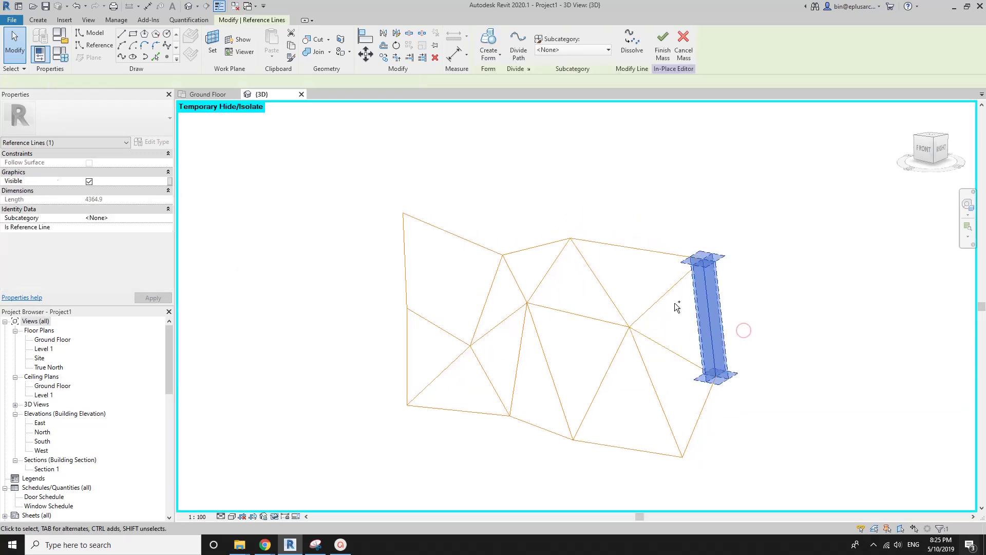
ctrl+click(658, 294)
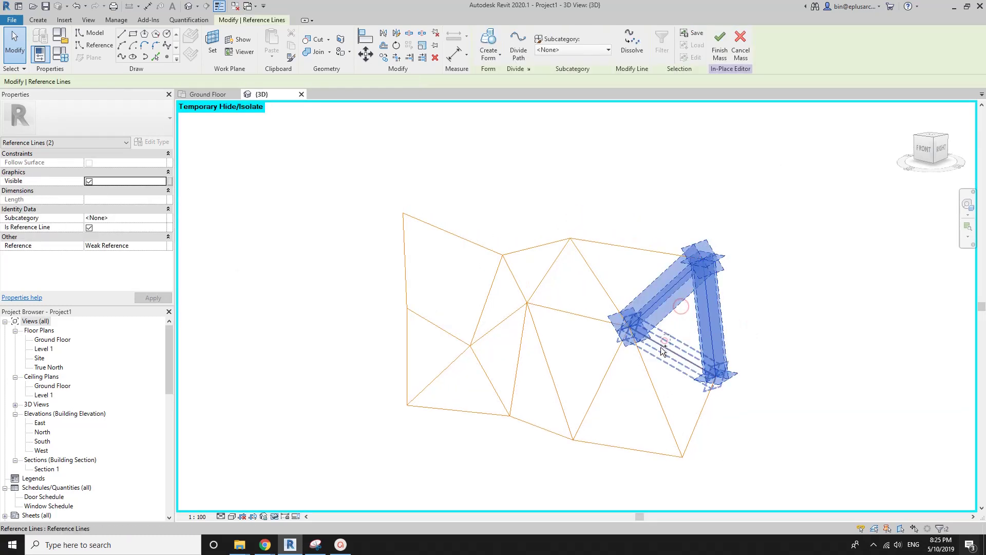
click(493, 52)
click(662, 421)
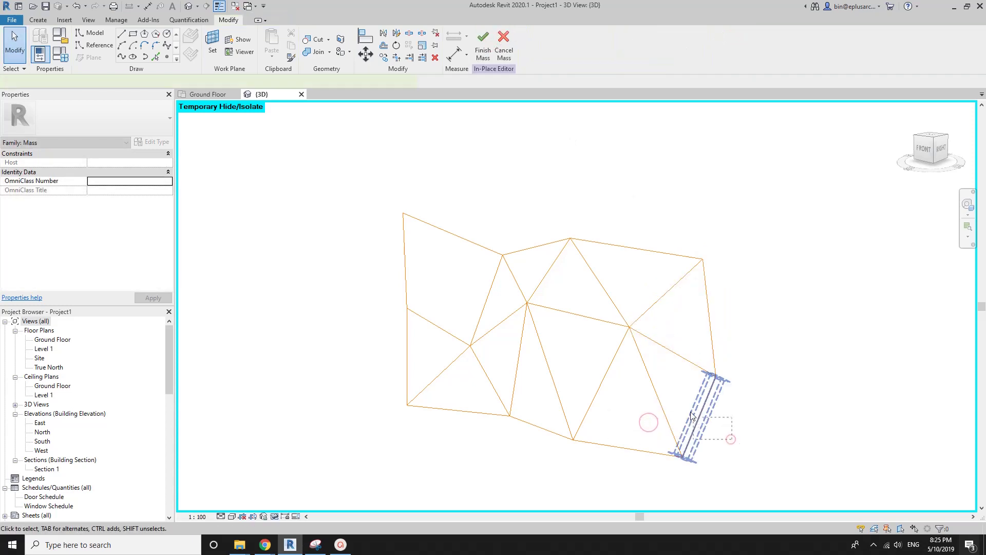
Step: Fill the lower-right triangle with a flat surface form
click(692, 416)
key(Tab)
click(646, 378)
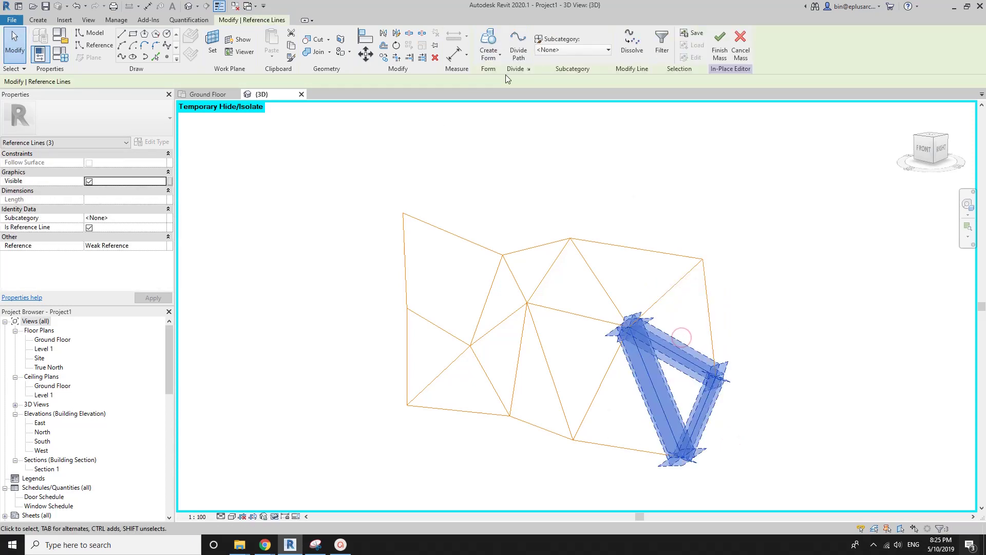
click(498, 59)
click(497, 78)
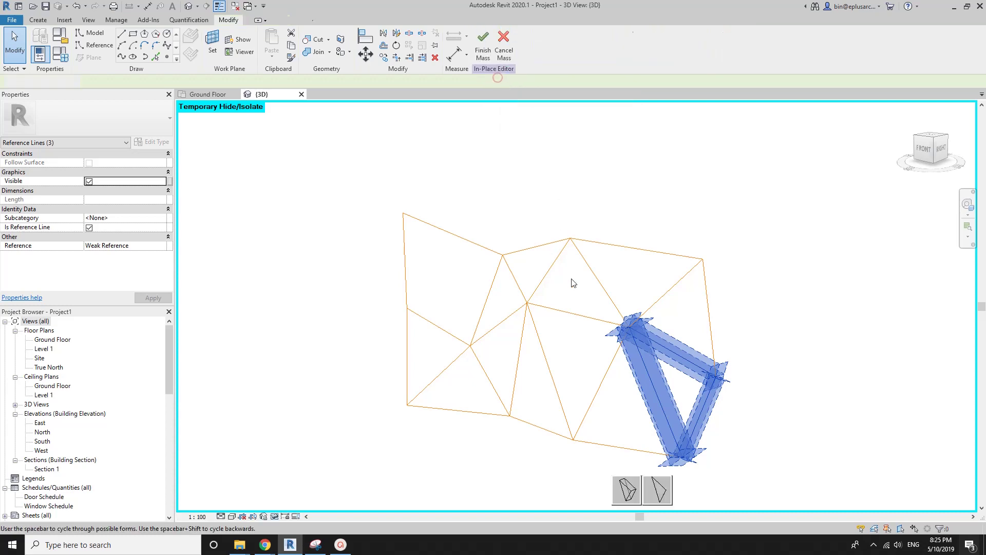
click(657, 488)
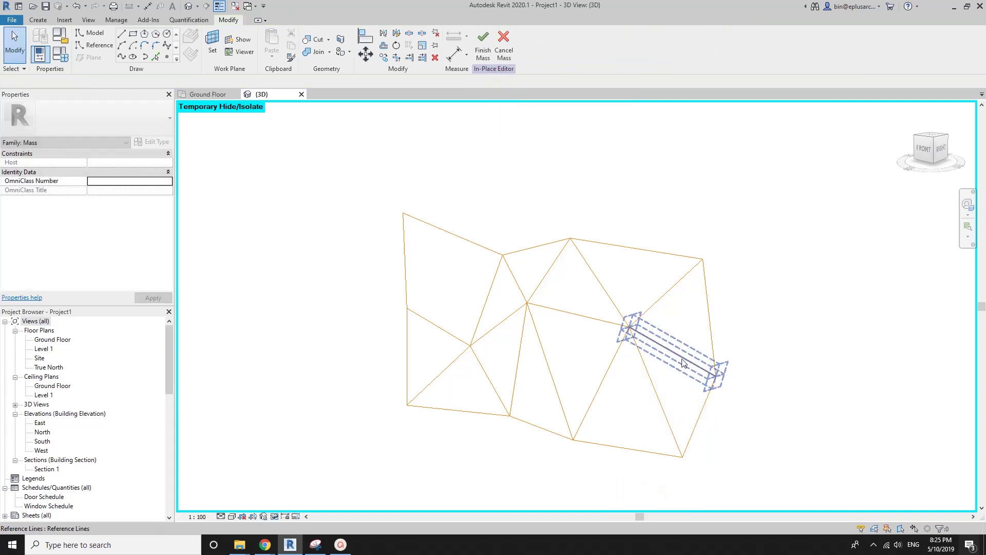
Step: Inspect the new triangular face in isolation from other angles, then restore the hidden wall
click(672, 300)
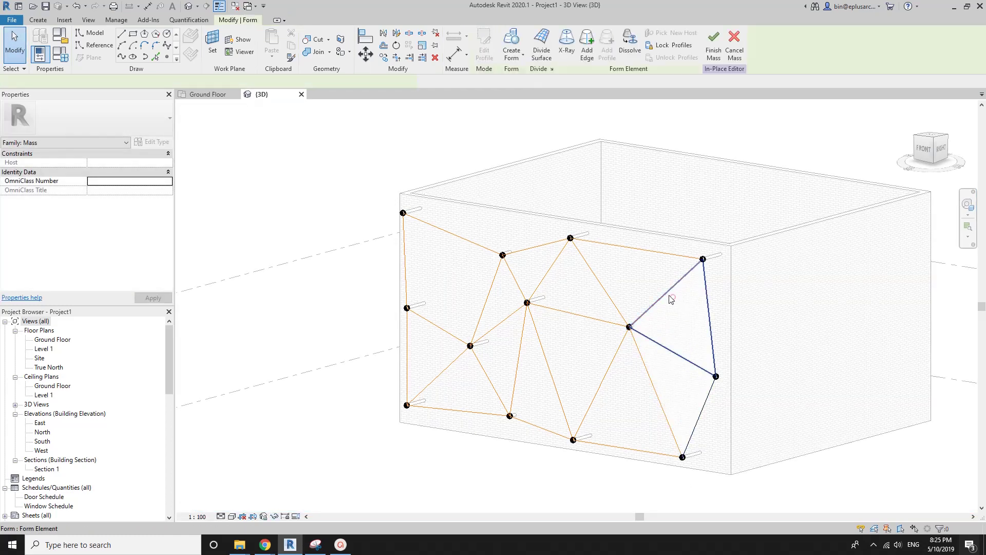
ctrl+click(666, 247)
key(h)
key(i)
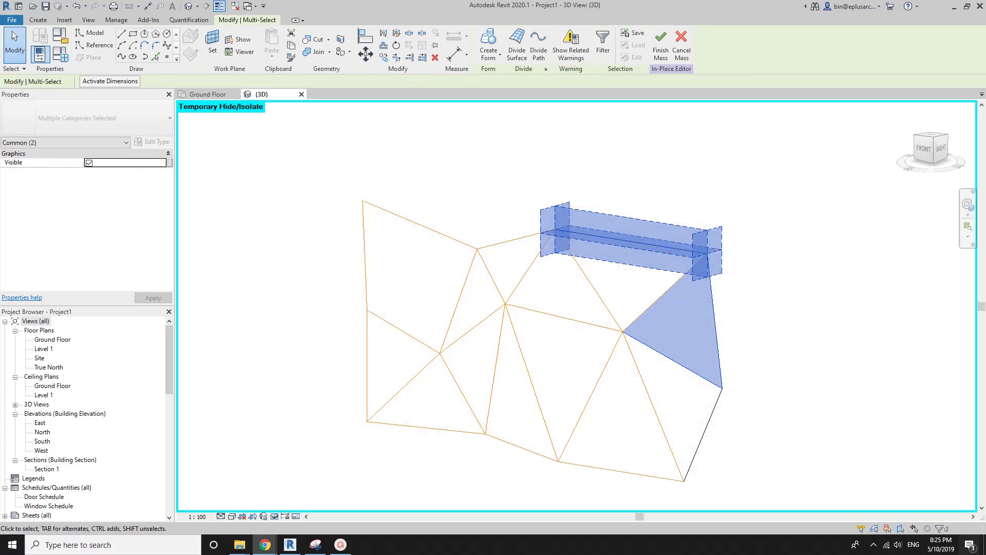
key(Escape)
mouse_move(682, 308)
shift+middle_down()
mouse_move(749, 315)
mouse_move(739, 308)
shift+middle_up()
mouse_move(708, 341)
shift+middle_down()
mouse_move(729, 313)
mouse_move(652, 329)
mouse_move(639, 288)
shift+middle_up()
key(h)
key(r)
Step: Isolate the new form with its neighbouring reference lines for a closer look
click(708, 353)
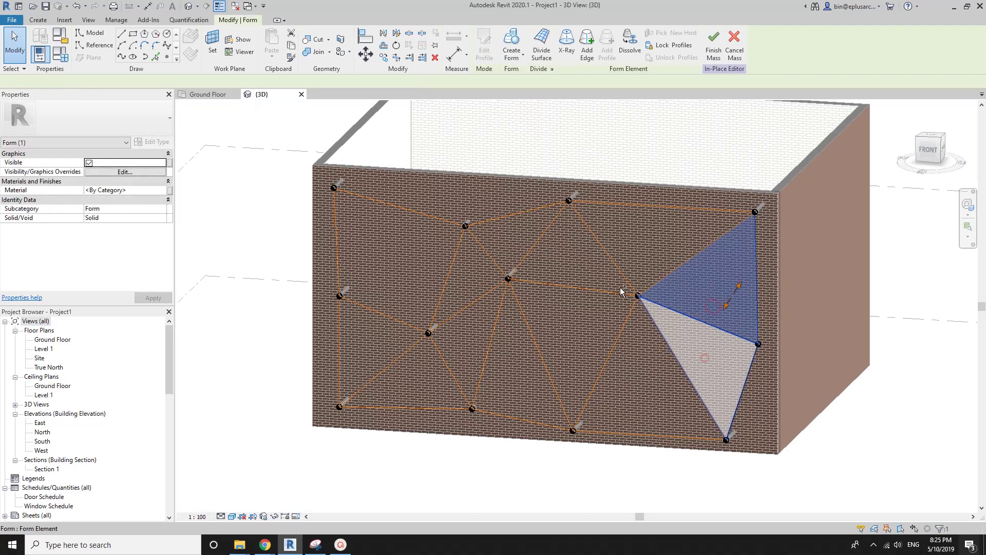
ctrl+click(624, 272)
ctrl+click(469, 409)
key(h)
key(i)
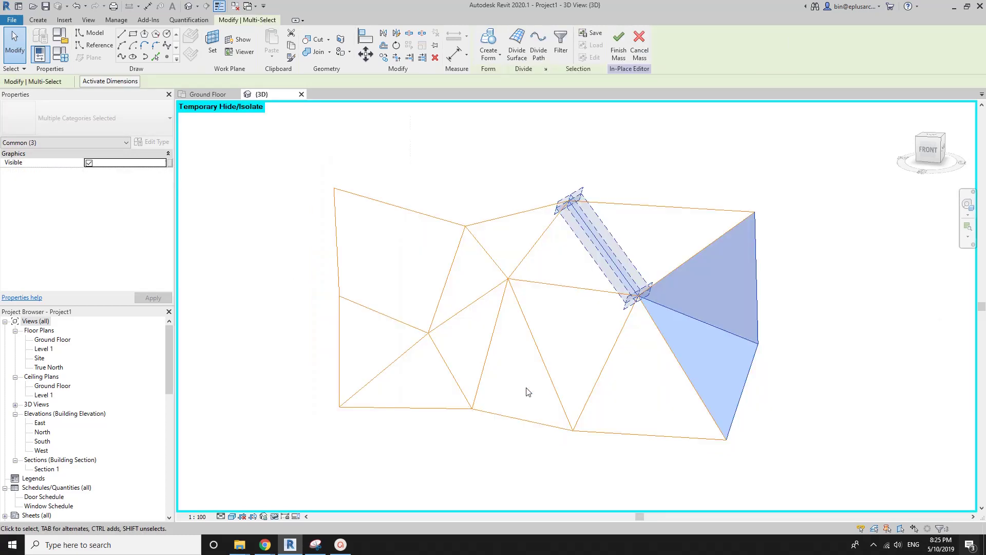
key(Escape)
shift+middle_drag(746, 286, 711, 340)
Step: Fill the triangle along the form's top edge with a flat surface
click(669, 209)
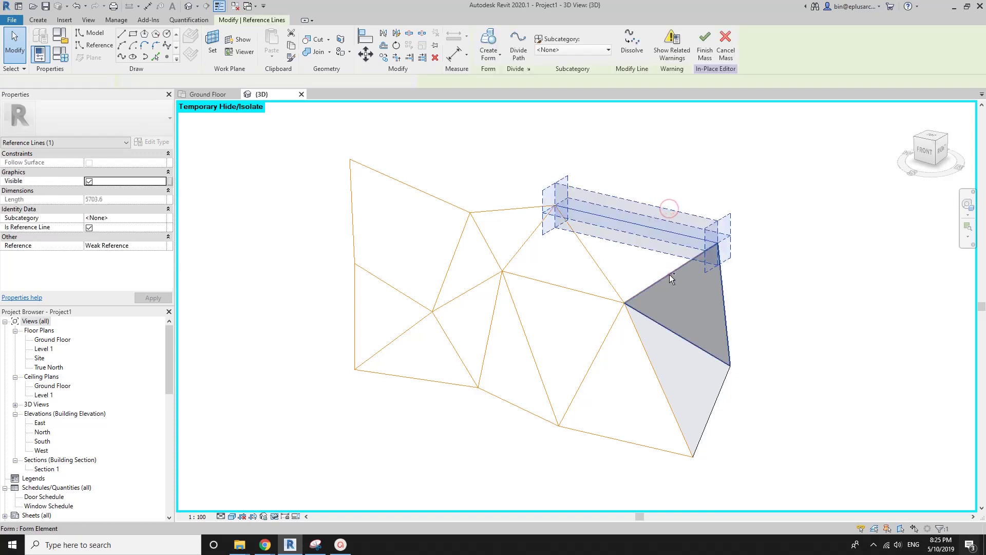
key(Escape)
click(636, 225)
ctrl+click(591, 256)
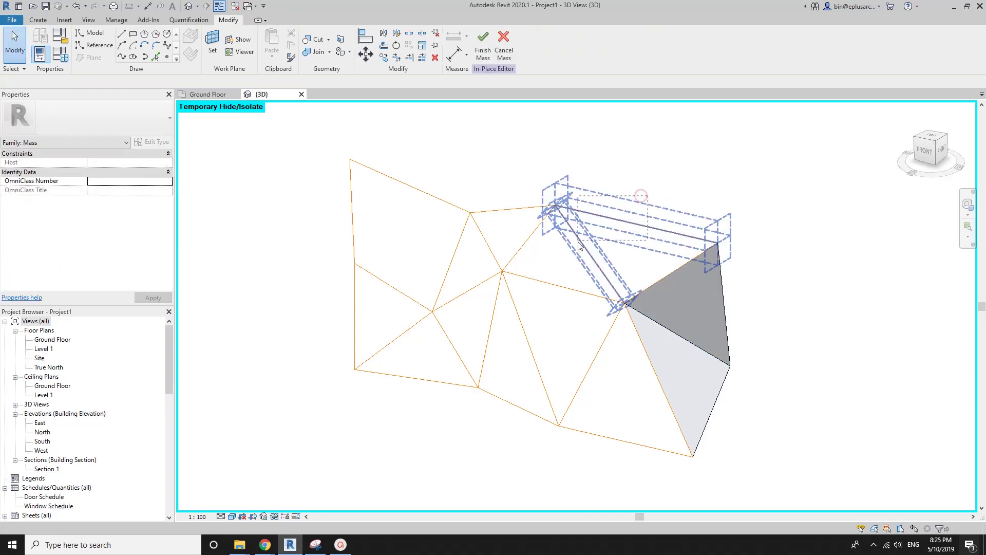
ctrl+click(663, 279)
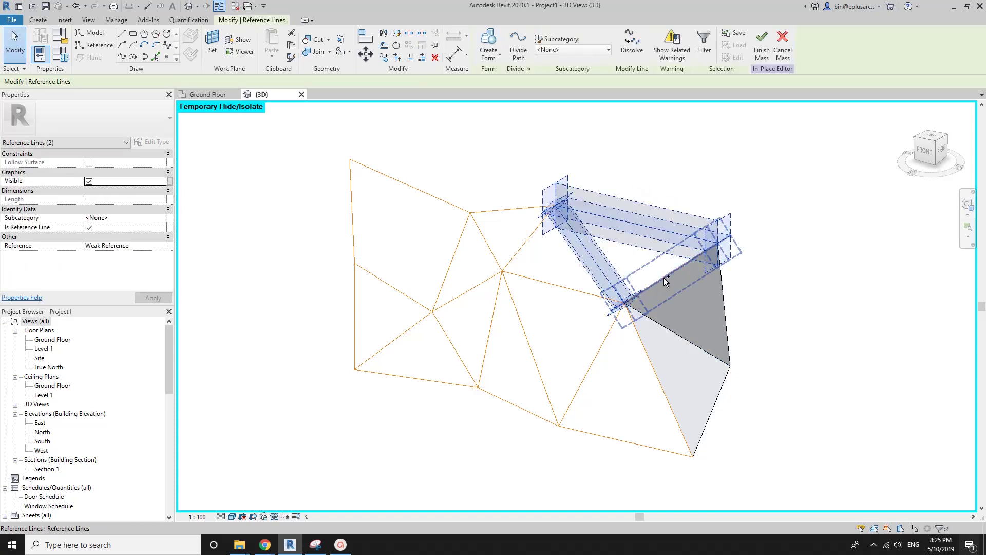
click(501, 46)
click(603, 388)
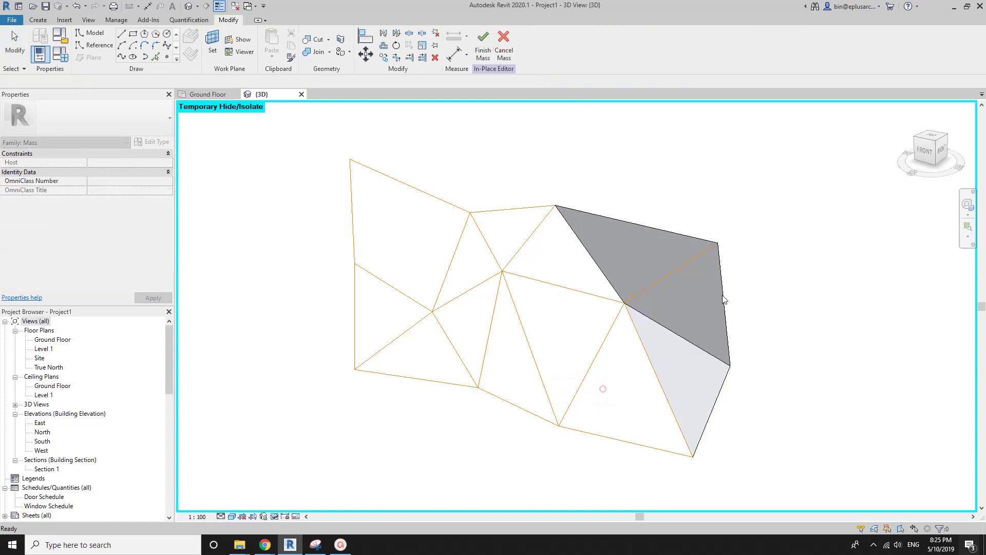
Step: Fill the triangle below it with a flat surface form
click(668, 401)
click(677, 418)
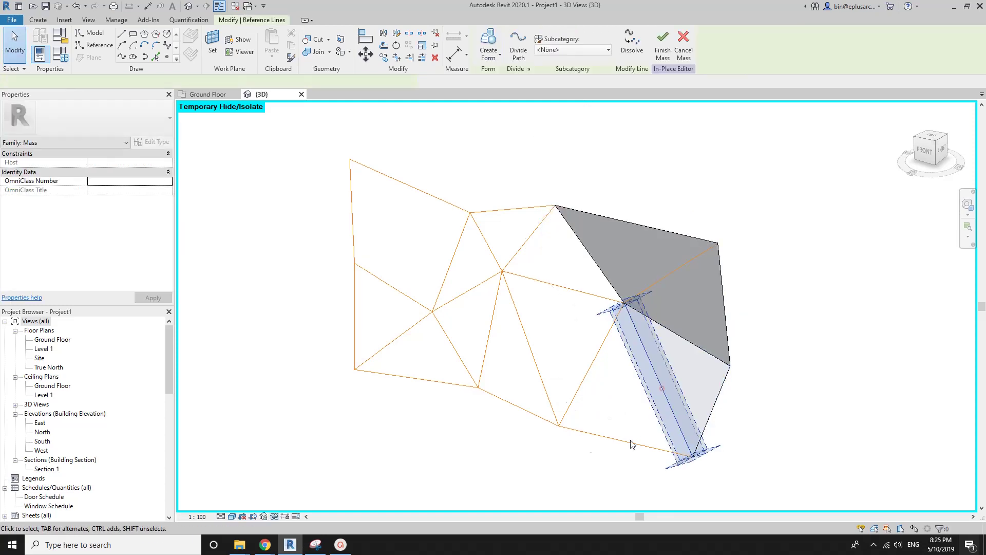
ctrl+click(631, 443)
ctrl+click(586, 365)
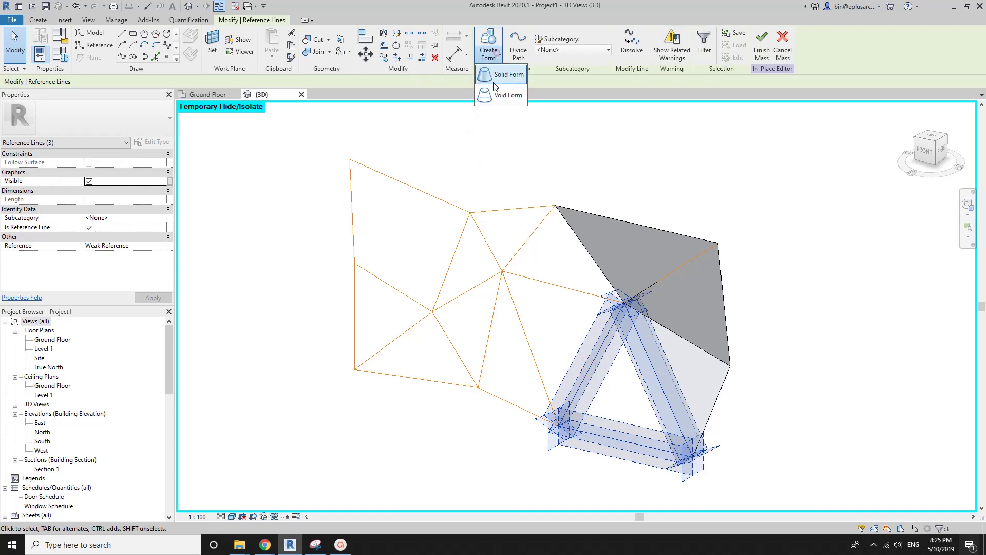
click(503, 77)
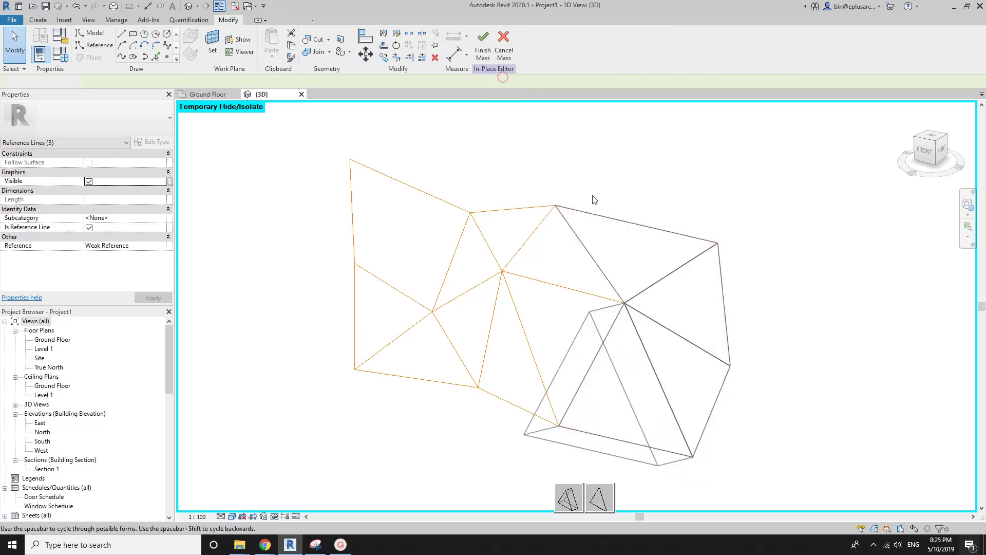
click(590, 495)
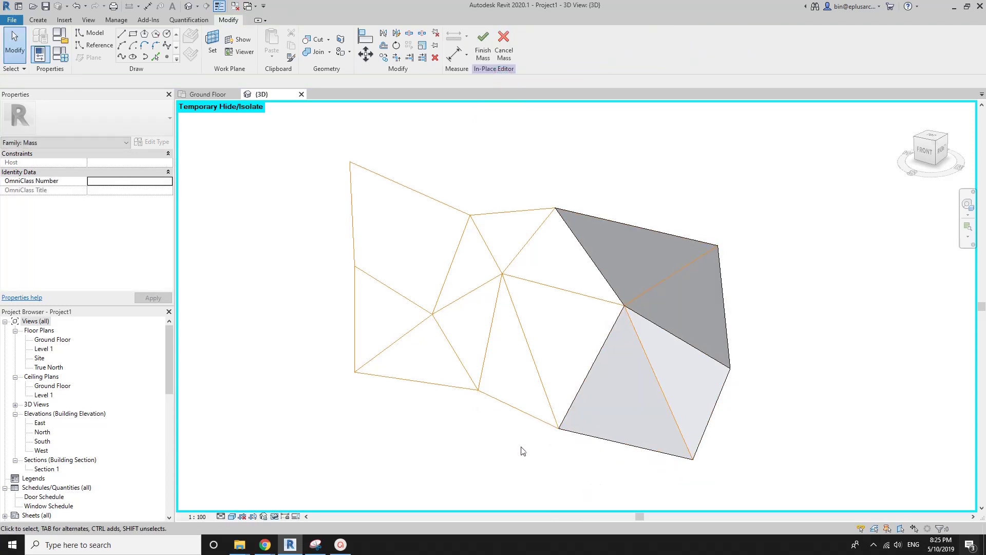
drag(517, 440, 322, 172)
shift+middle_drag(440, 211, 609, 248)
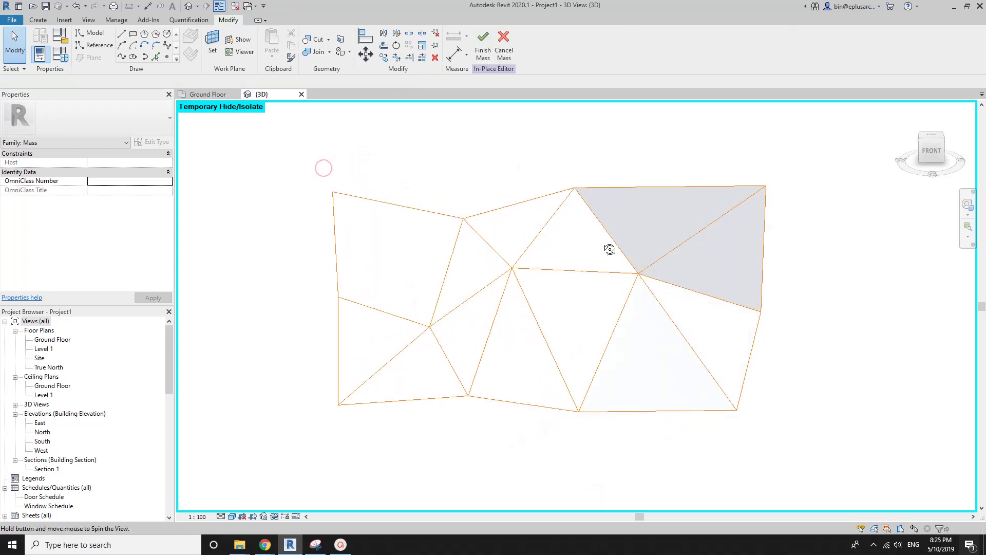
Step: Fill the top central triangle with a flat surface after a failed all-lines attempt
click(362, 398)
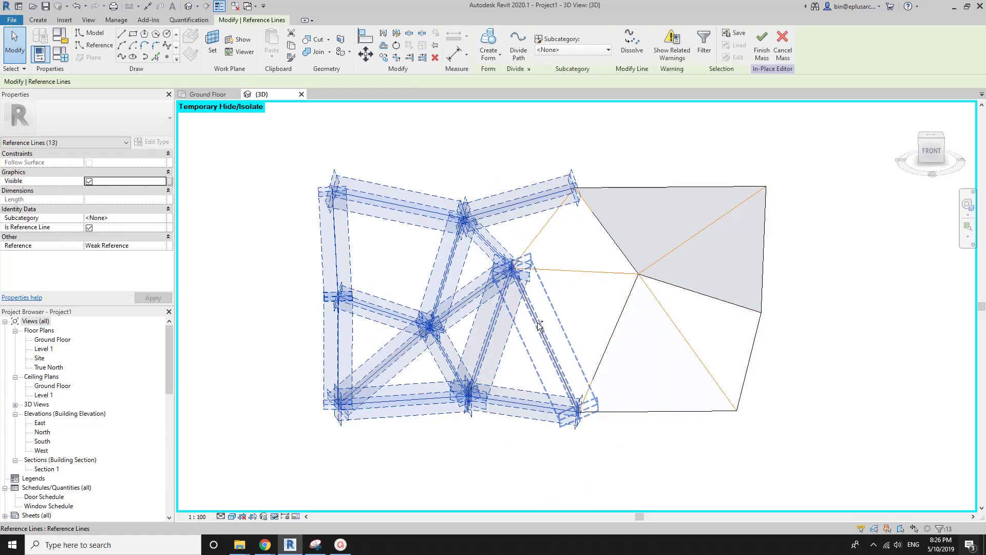
click(494, 48)
click(580, 304)
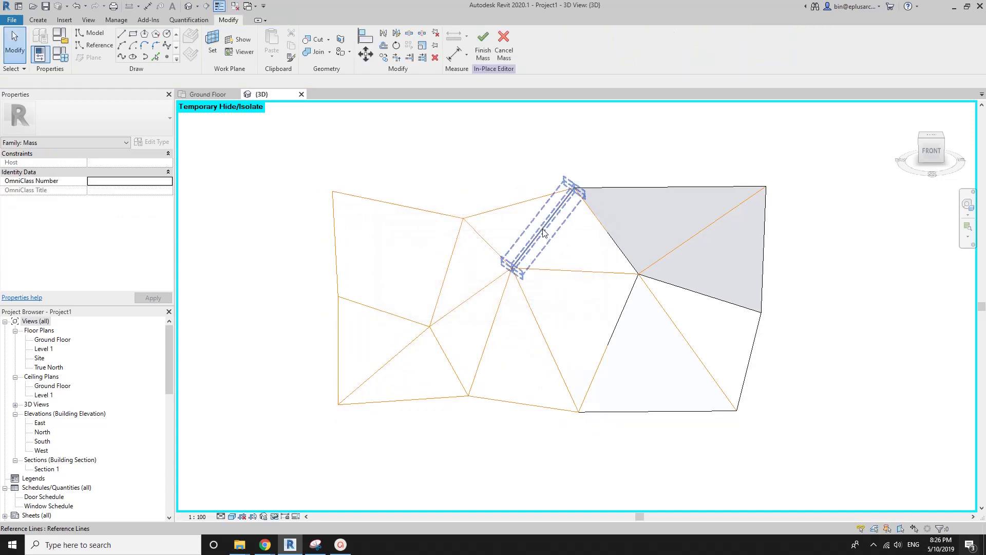
drag(502, 162, 588, 280)
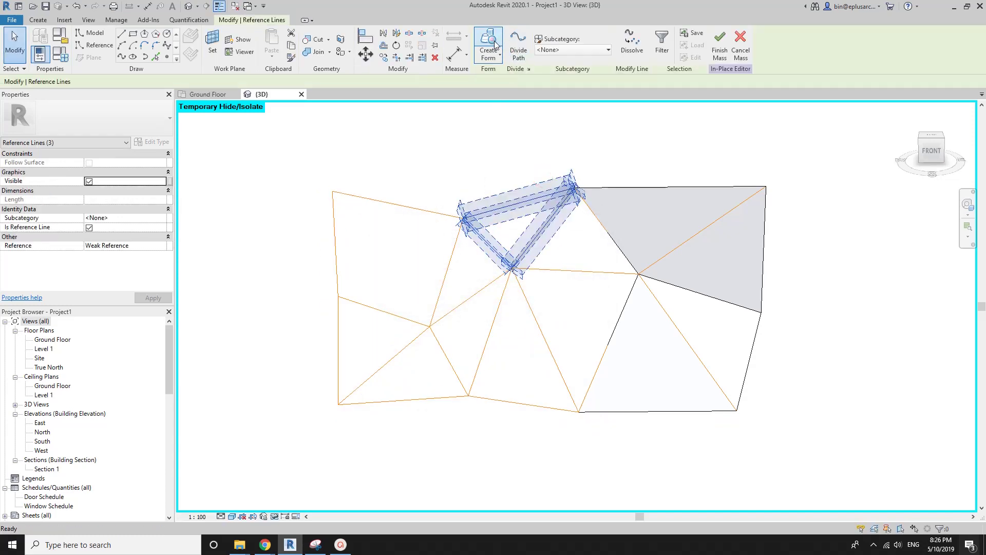
click(495, 46)
click(534, 295)
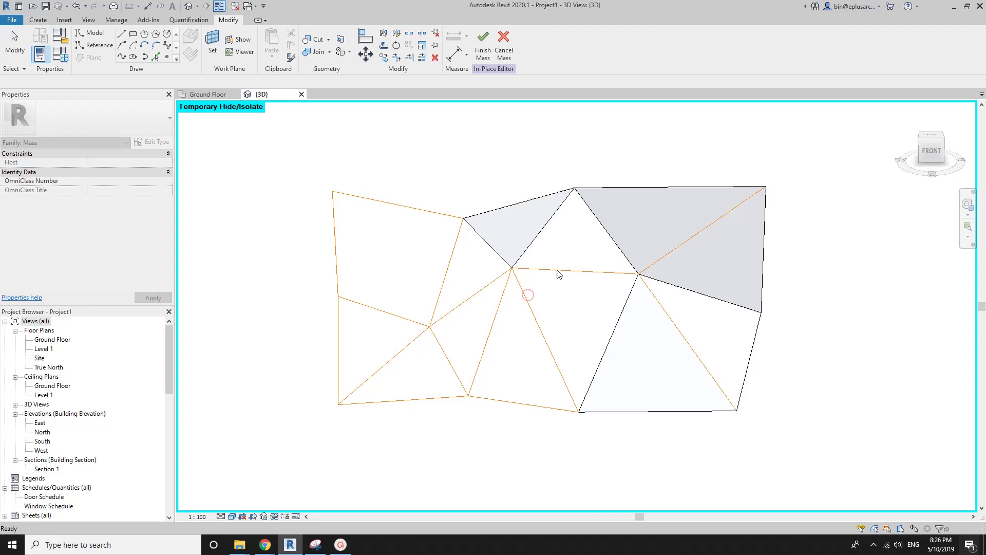
Step: Fill the triangle beneath the new face with a flat surface form
click(544, 232)
ctrl+click(601, 227)
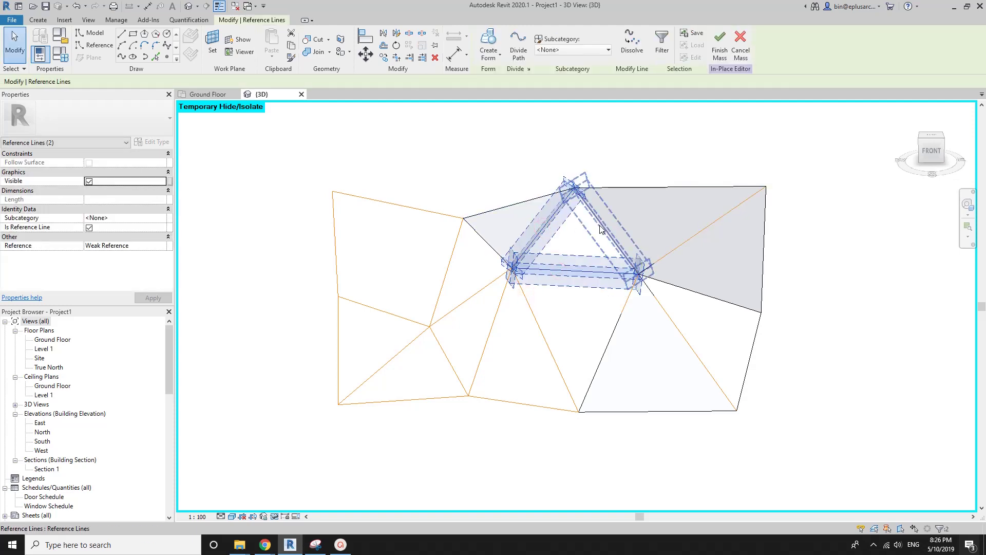
click(488, 53)
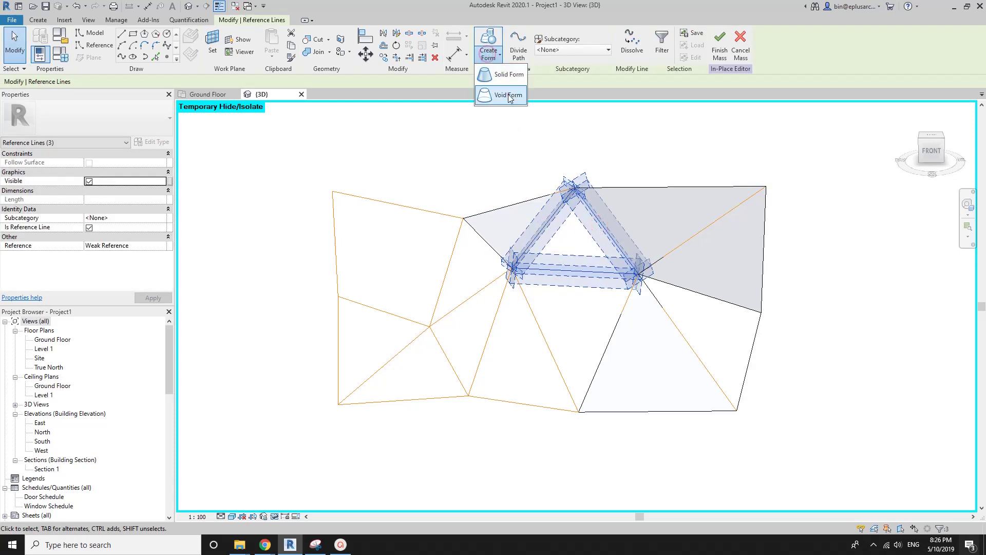
click(507, 82)
click(597, 321)
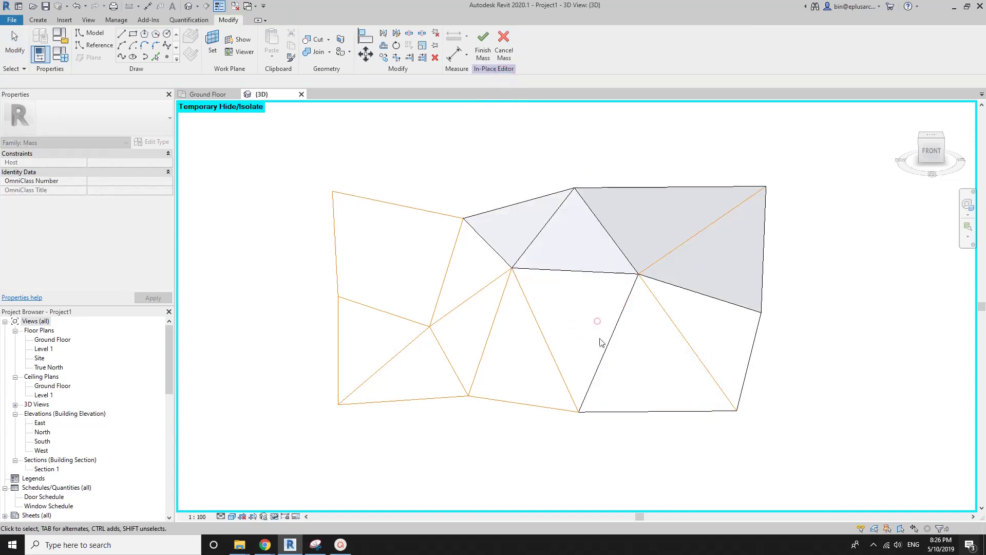
Step: Fill the adjacent triangle bounded by diagonal and horizontal edges with a flat surface
click(550, 341)
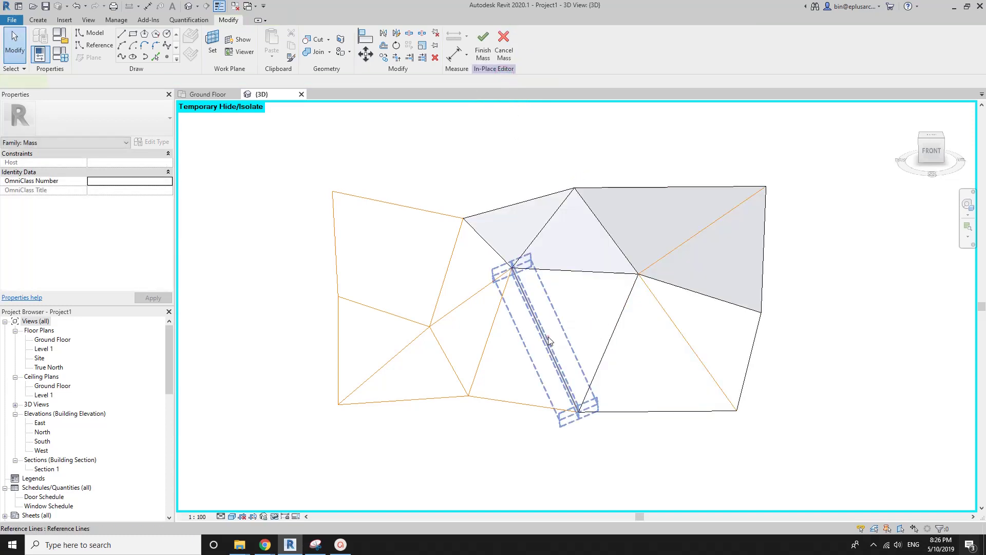
ctrl+click(577, 270)
ctrl+click(619, 319)
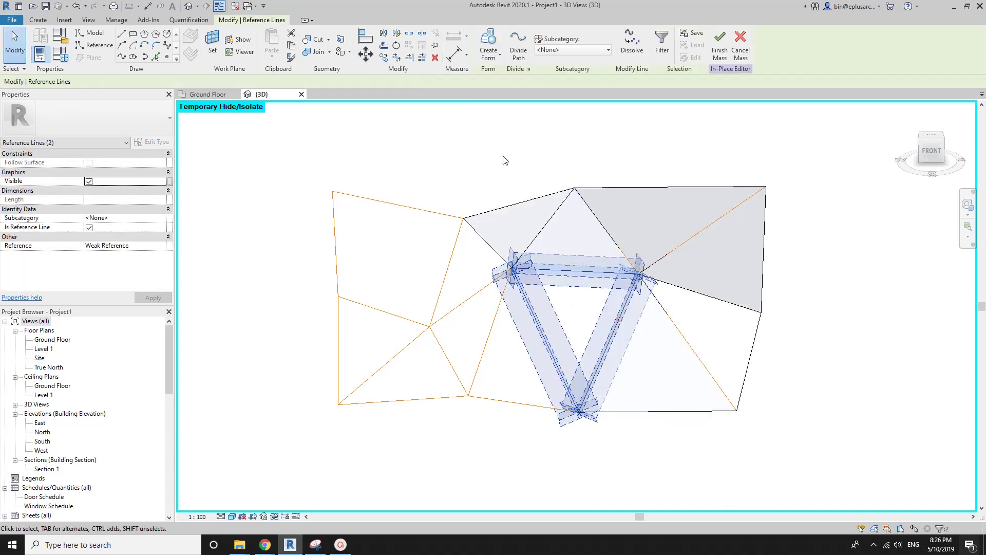
click(502, 73)
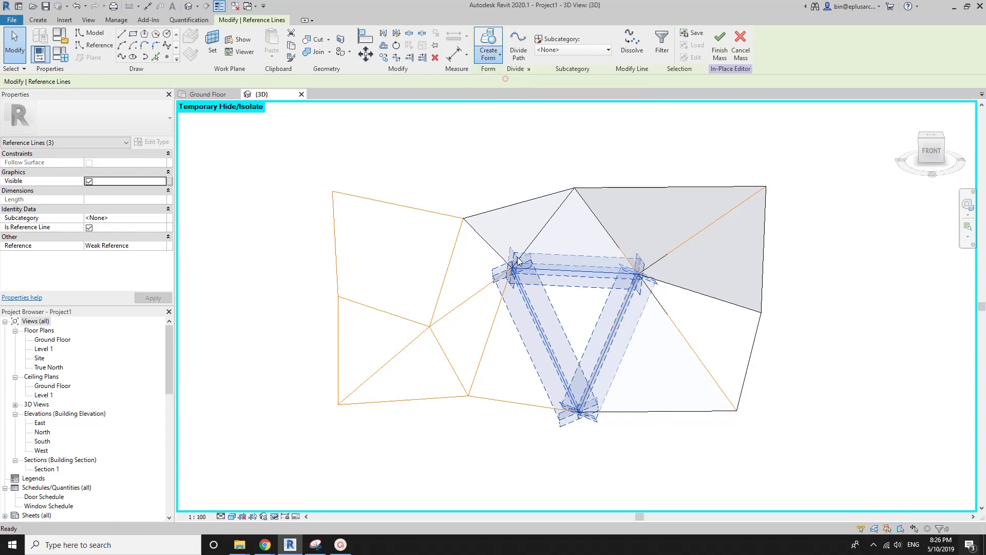
click(583, 450)
Step: Fill the lower triangle and the next one with flat surface forms
click(487, 334)
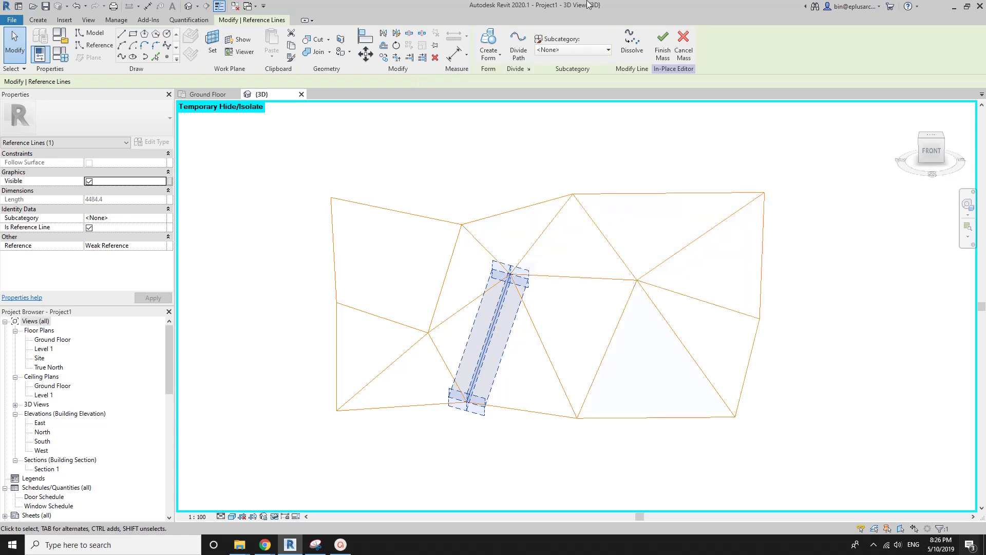
click(521, 366)
click(500, 302)
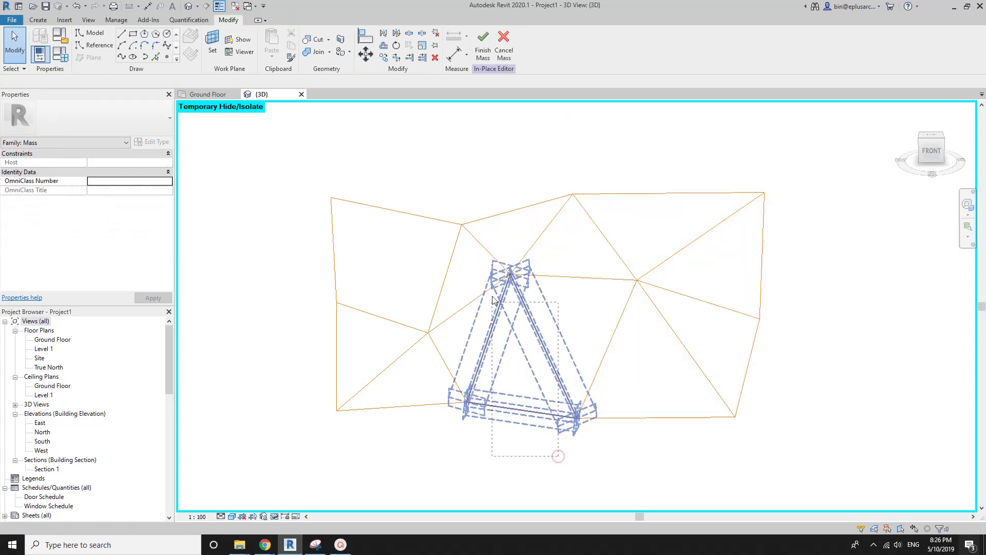
click(510, 87)
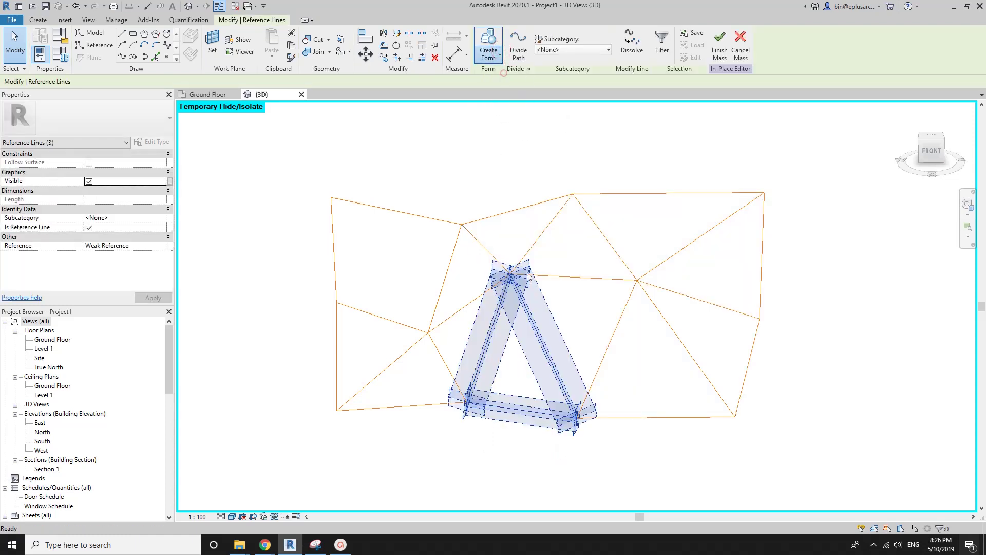
click(527, 465)
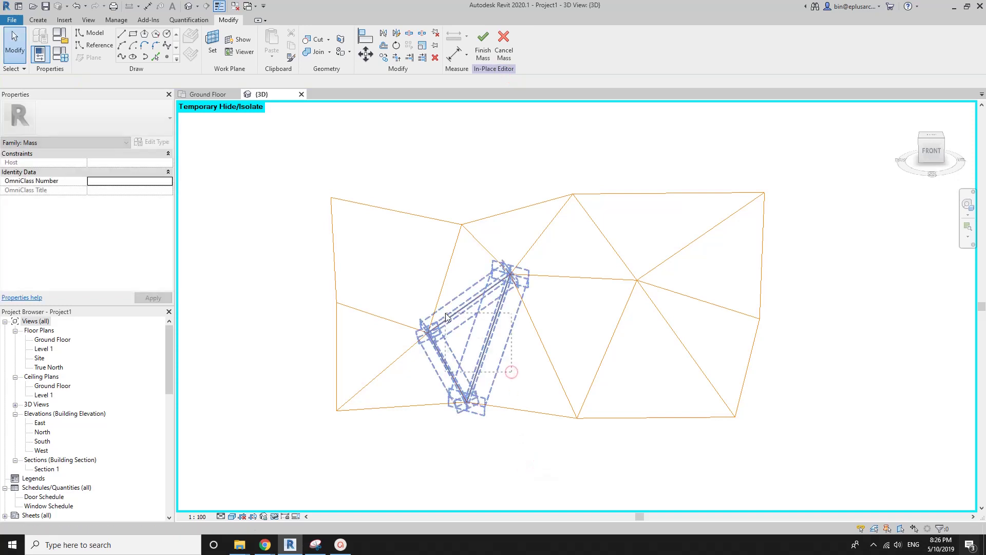
click(500, 76)
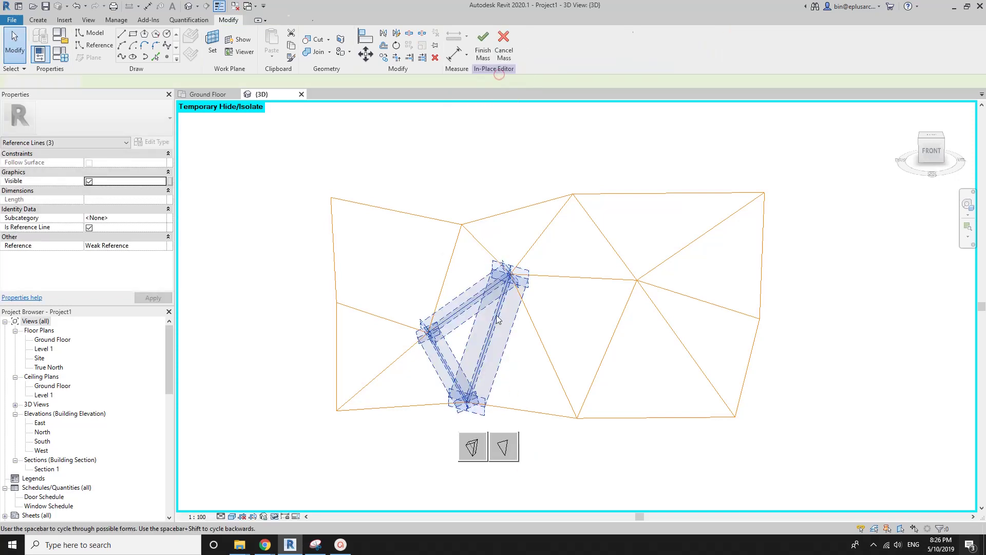
click(502, 445)
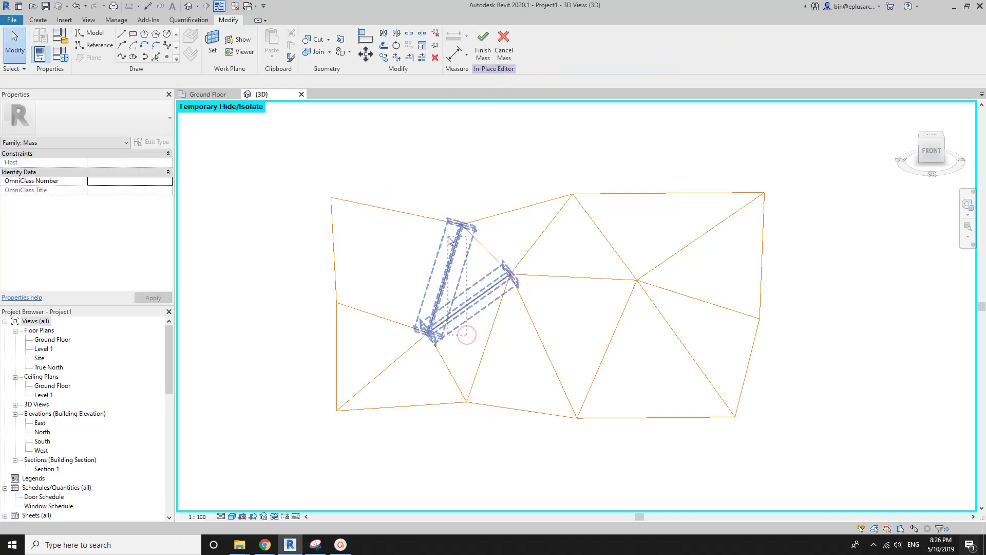
Step: Fill the left triangle with a flat surface form
click(448, 236)
key(Tab)
click(465, 284)
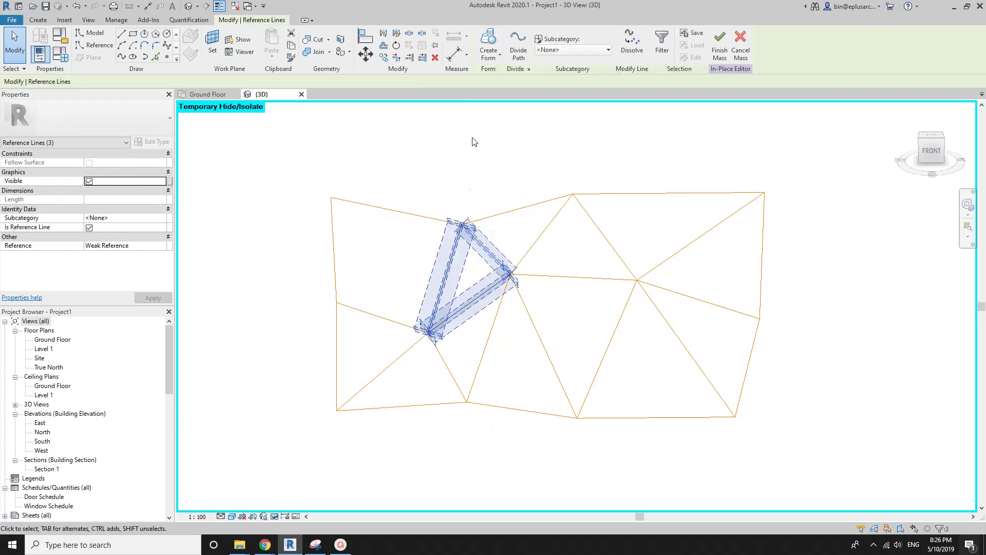
click(507, 96)
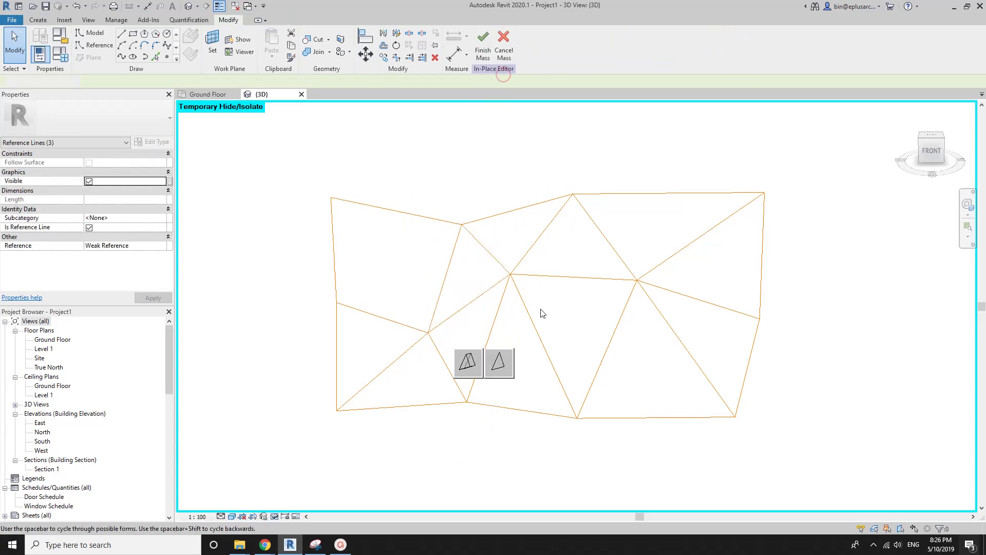
click(505, 367)
Step: Fill the upper triangle with a surface and delete the unwanted form on the top-left edge
key(Tab)
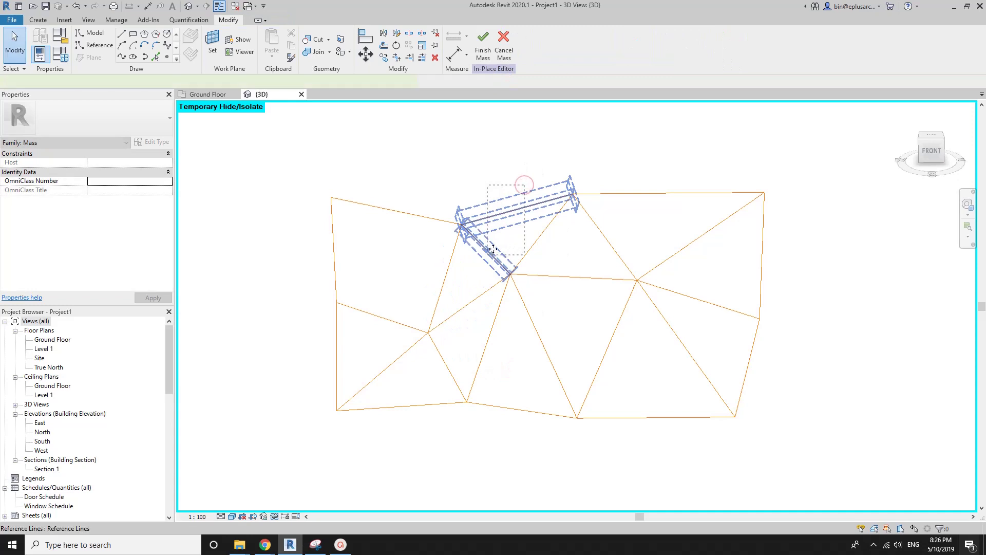
click(524, 208)
drag(541, 253, 489, 192)
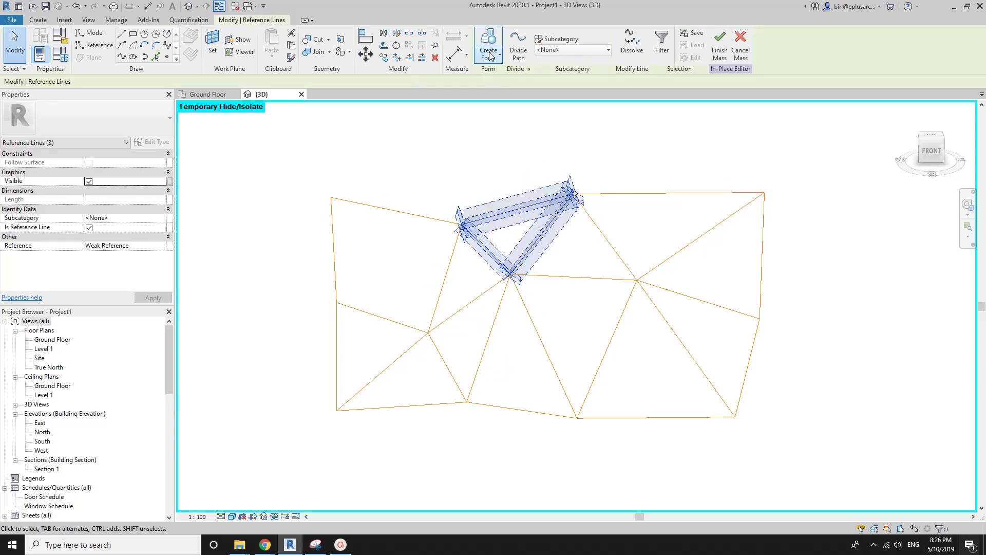
click(502, 74)
click(537, 300)
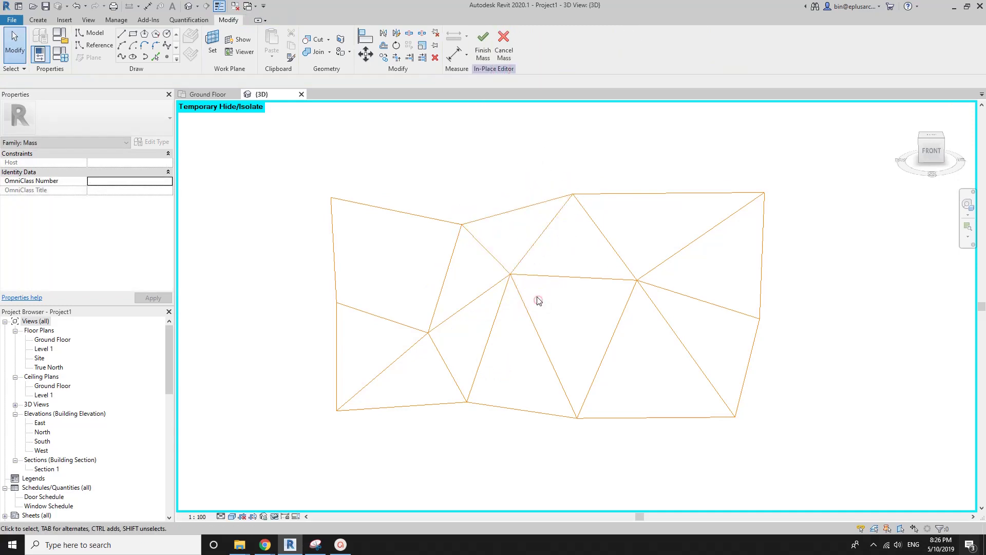
drag(437, 194, 409, 269)
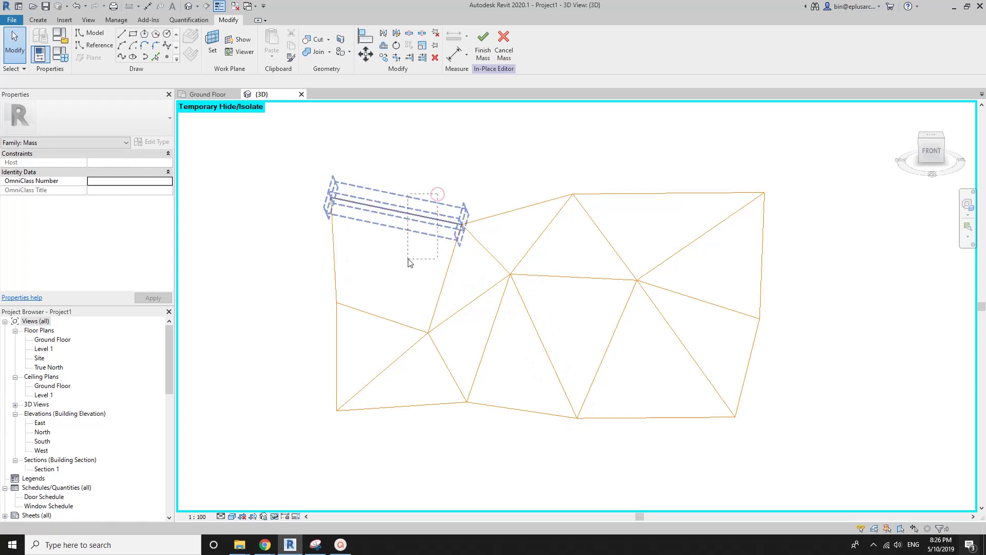
key(Delete)
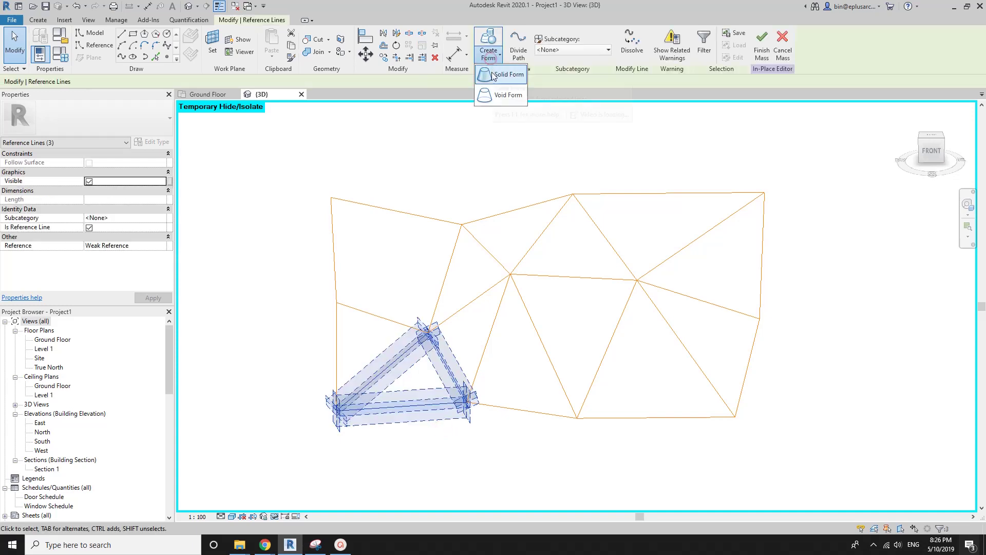
Step: Fill the two lower-left triangles with flat surface forms
click(492, 75)
click(410, 443)
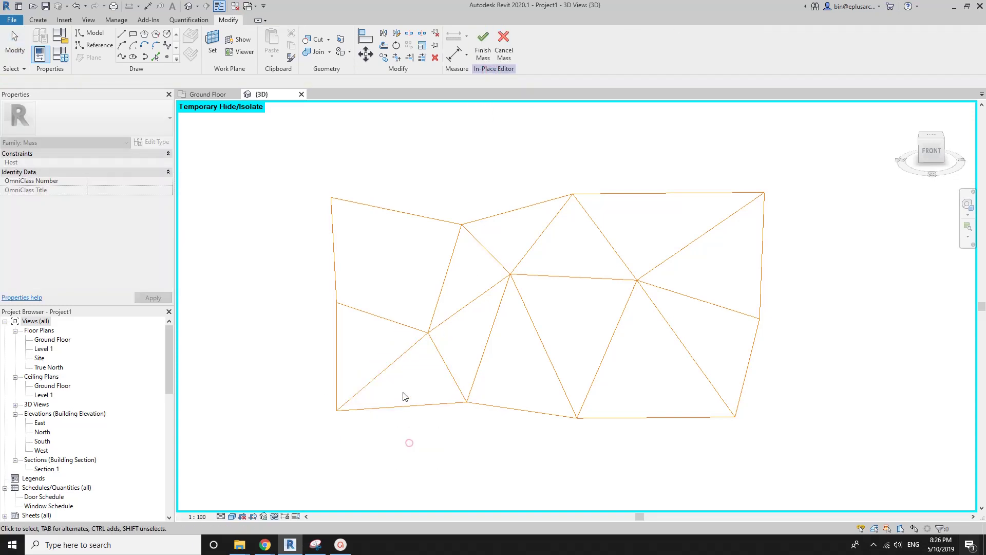
click(333, 314)
click(497, 76)
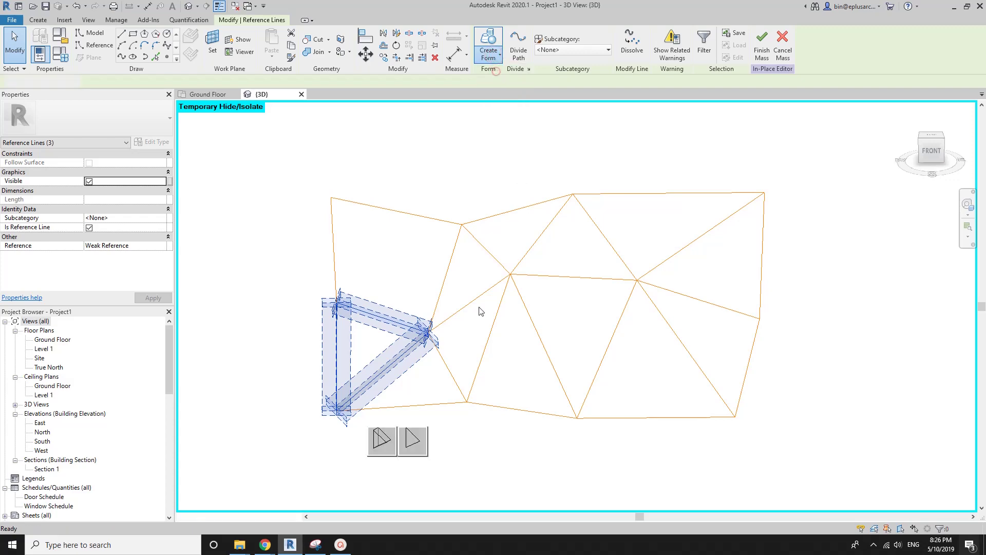
click(414, 444)
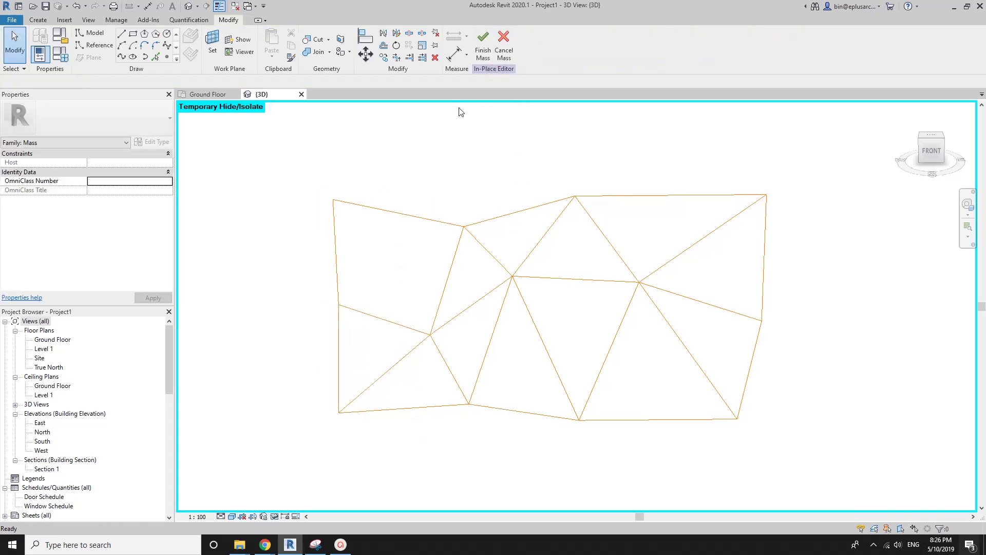
shift+middle_drag(466, 171, 420, 296)
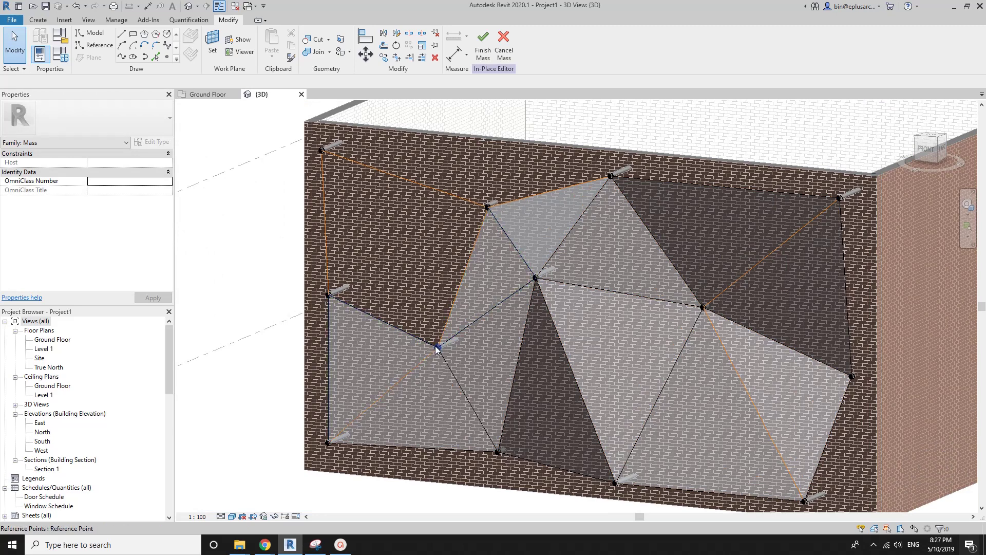
Step: Join two top-left reference points with a new reference line
click(432, 341)
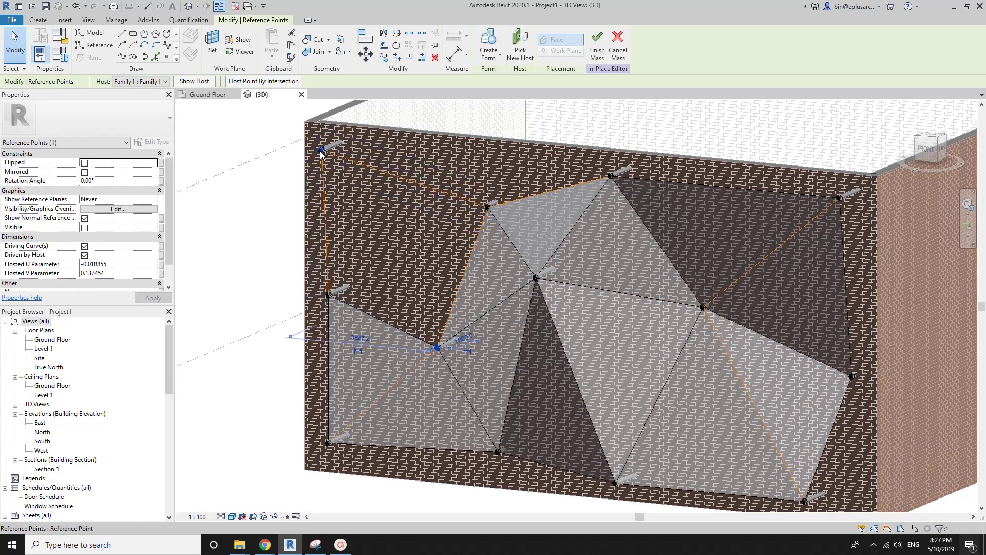
key(Escape)
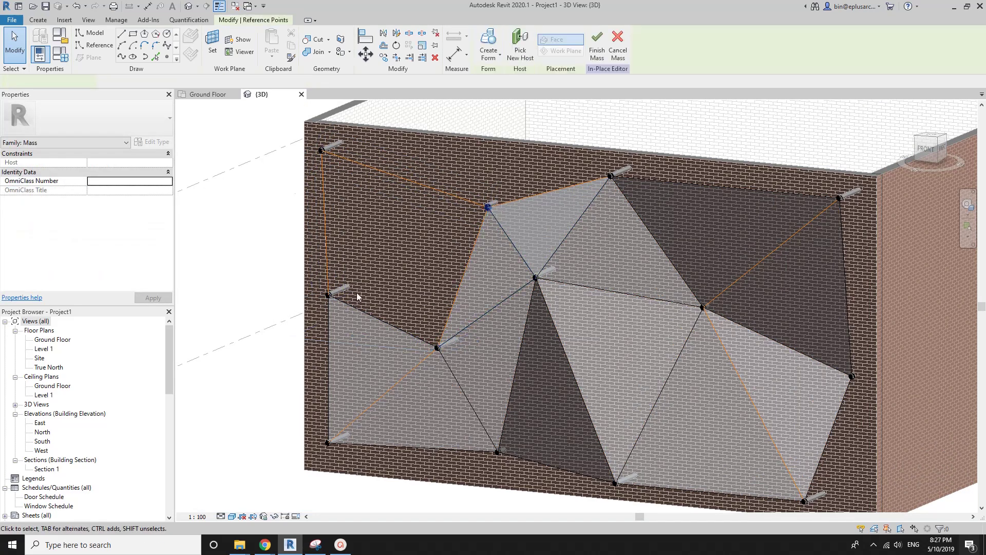
ctrl+click(329, 292)
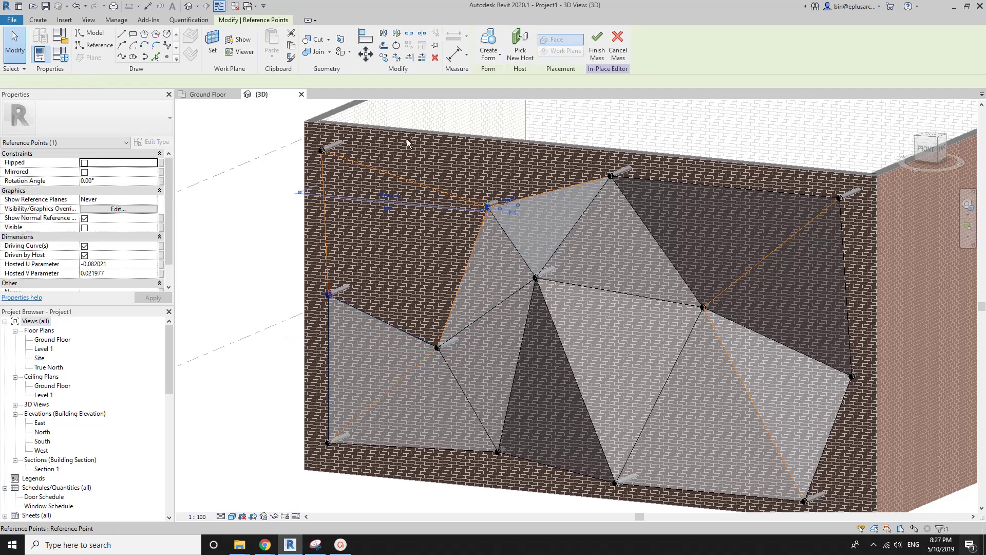
click(121, 56)
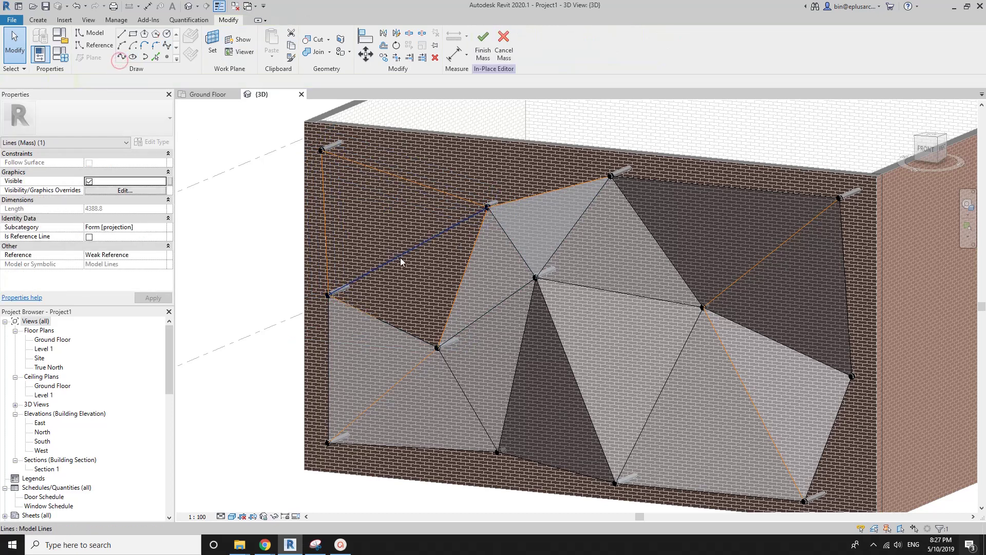
click(89, 236)
mouse_move(511, 293)
shift+middle_down()
mouse_move(546, 286)
mouse_move(534, 264)
mouse_move(408, 149)
mouse_move(457, 294)
shift+middle_up()
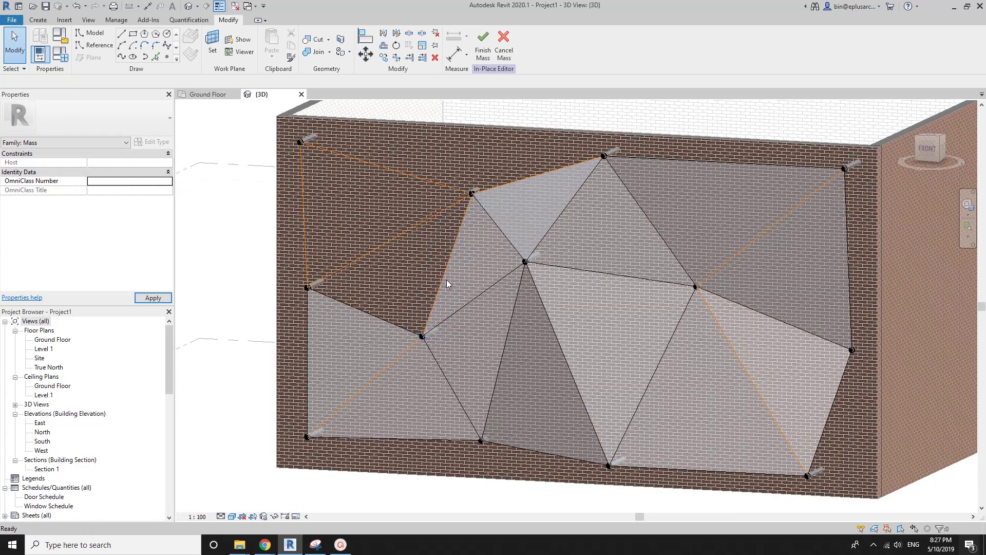
Step: Fill the top-left triangle with a flat surface
click(445, 279)
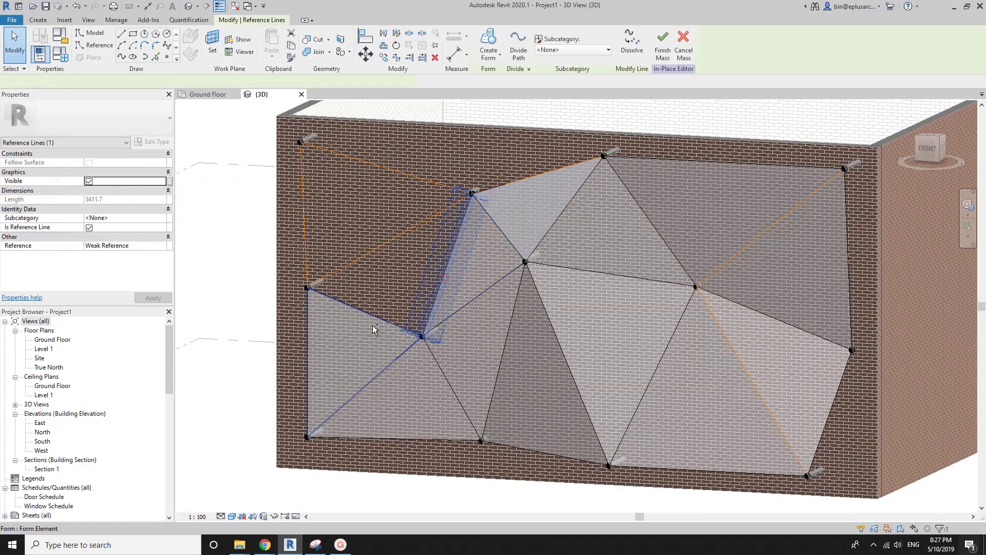
click(361, 269)
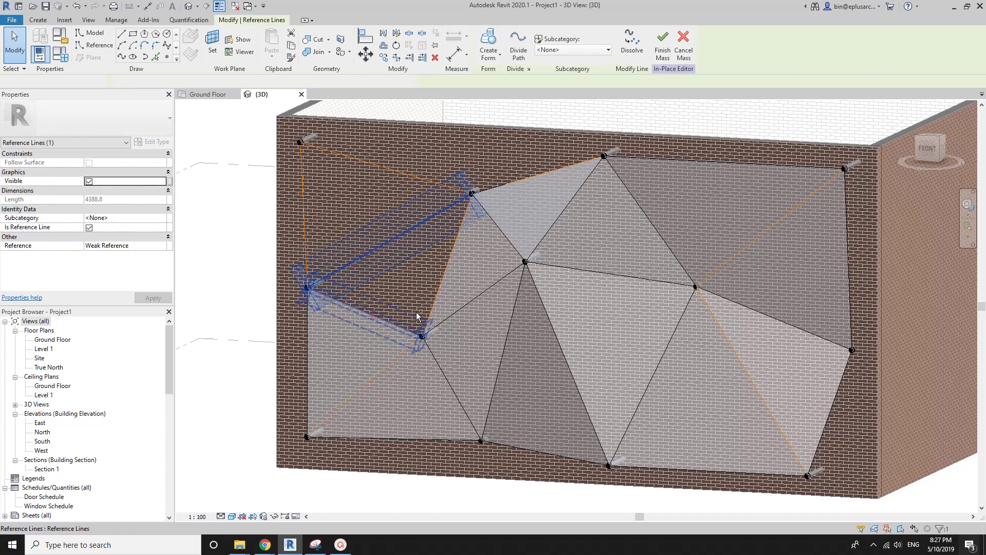
ctrl+click(374, 317)
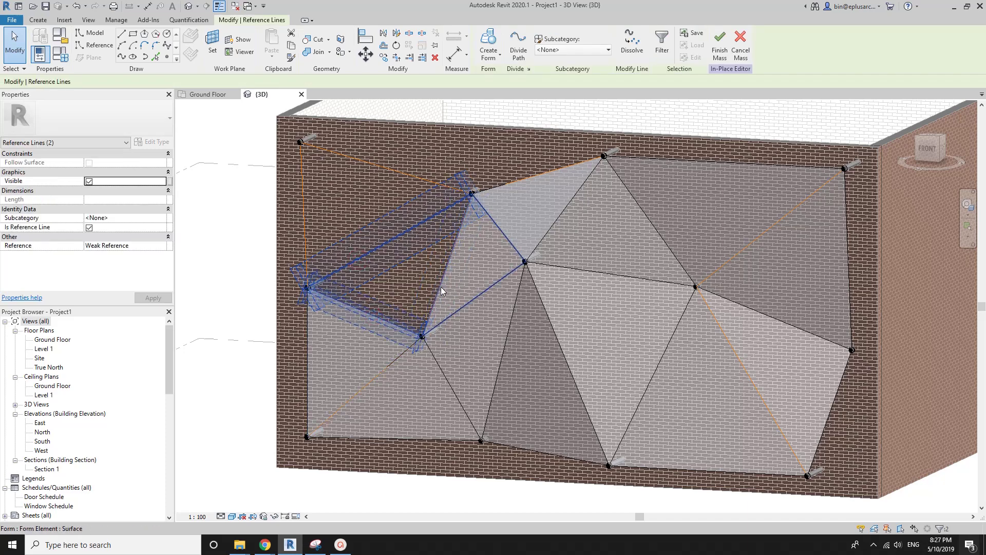
ctrl+click(440, 287)
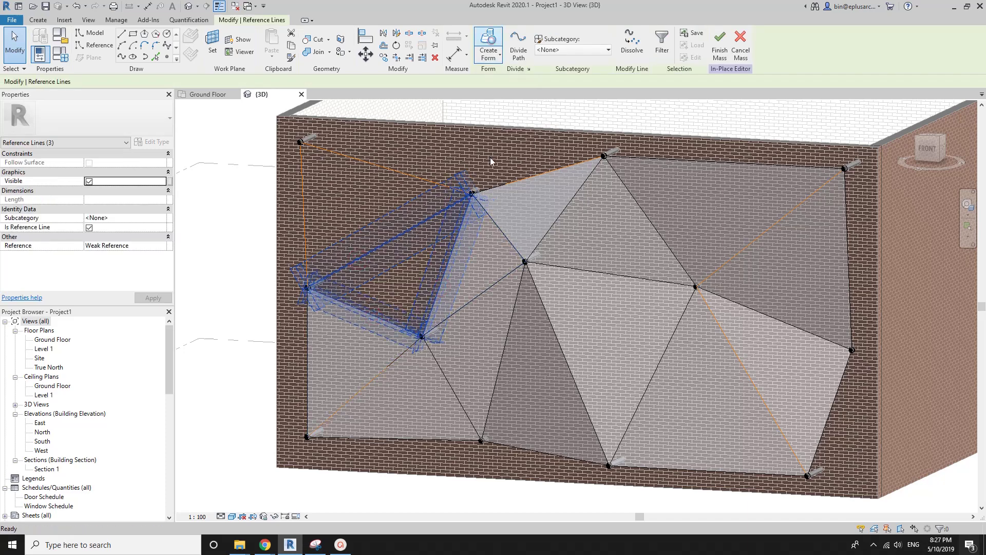
click(370, 366)
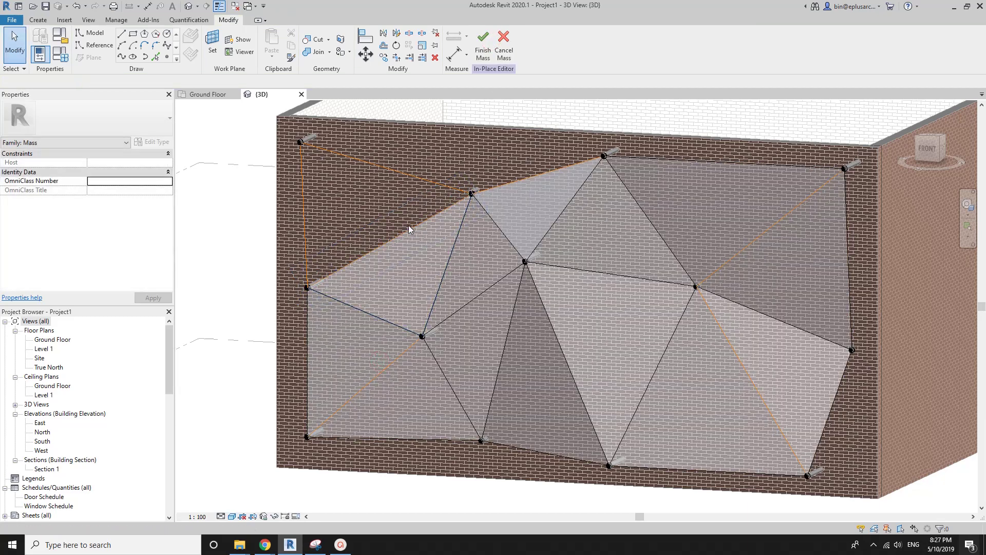
Step: Fill the last upper-left triangle with a flat surface form
click(408, 230)
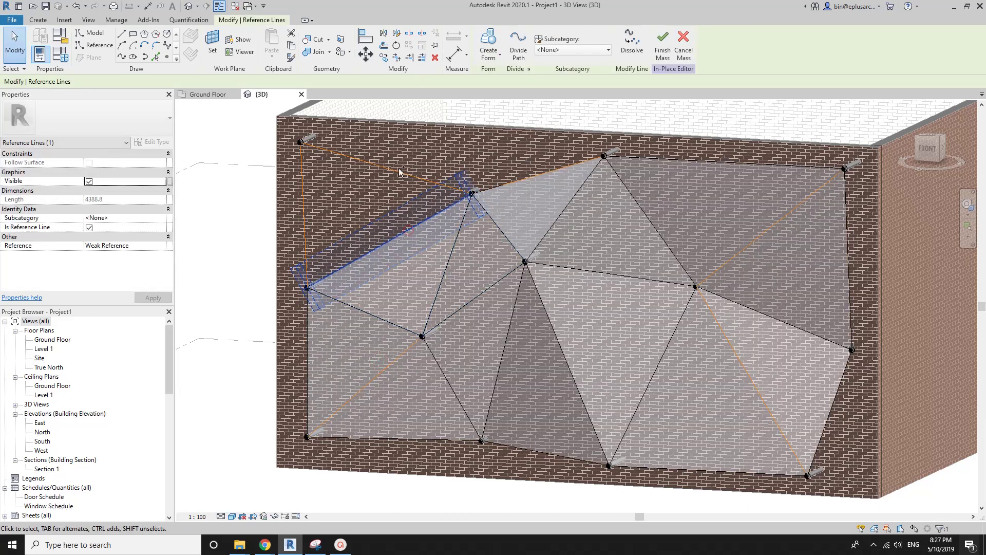
ctrl+click(311, 202)
click(496, 54)
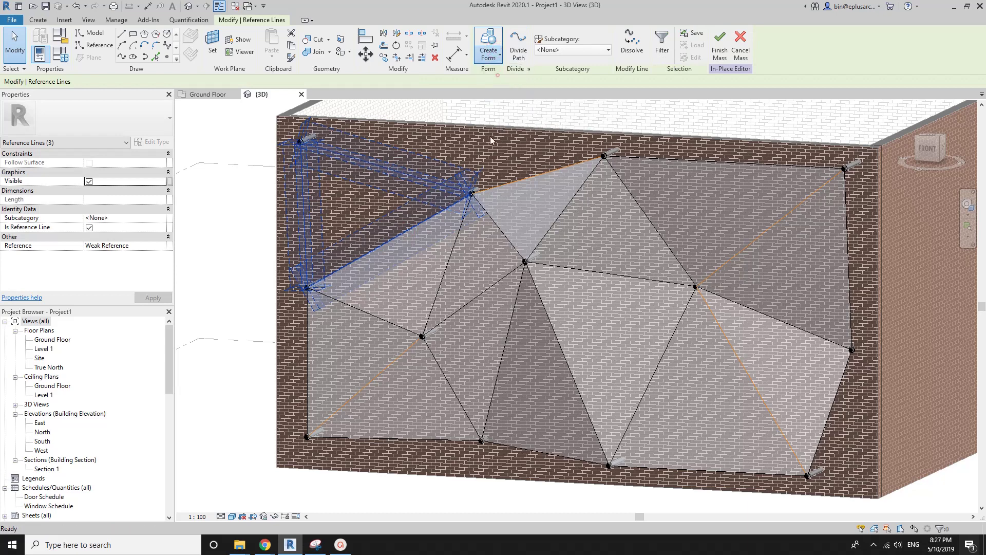
click(501, 74)
click(353, 334)
scroll(565, 277, down, 3)
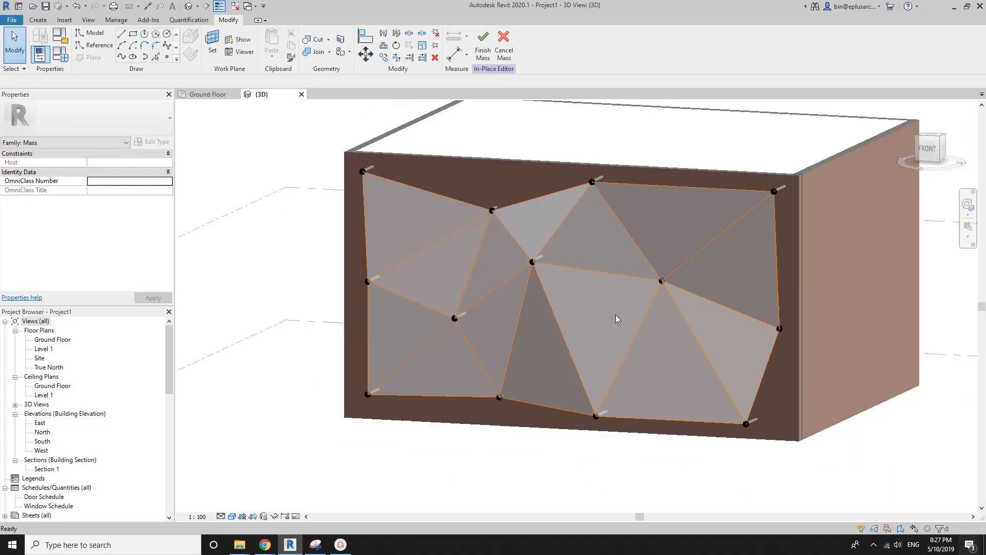
scroll(590, 321, down, 2)
Step: Finish the mass and select it in an orbited 3D view
click(475, 51)
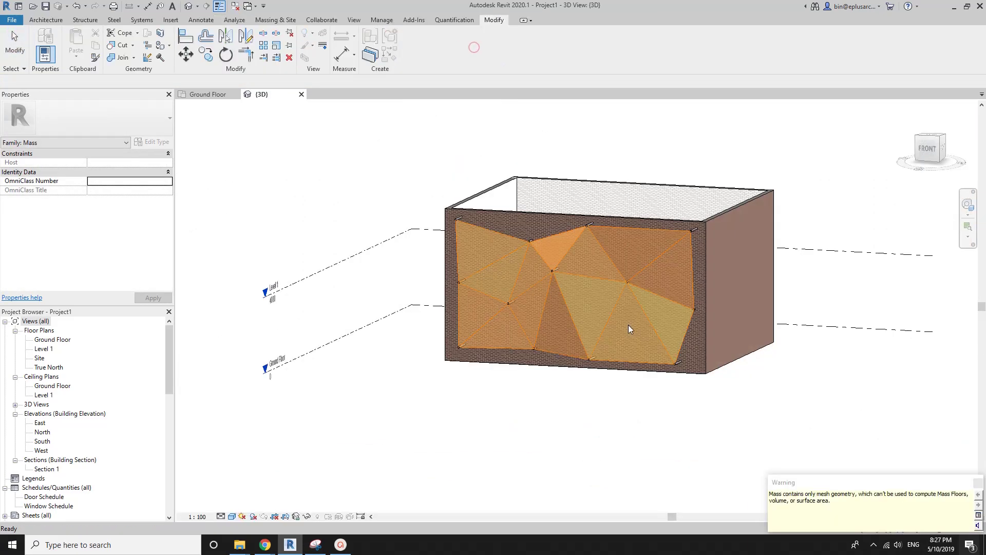
mouse_move(664, 339)
shift+middle_down()
mouse_move(615, 314)
mouse_move(592, 347)
mouse_move(626, 310)
shift+middle_up()
click(615, 313)
scroll(592, 347, up, 3)
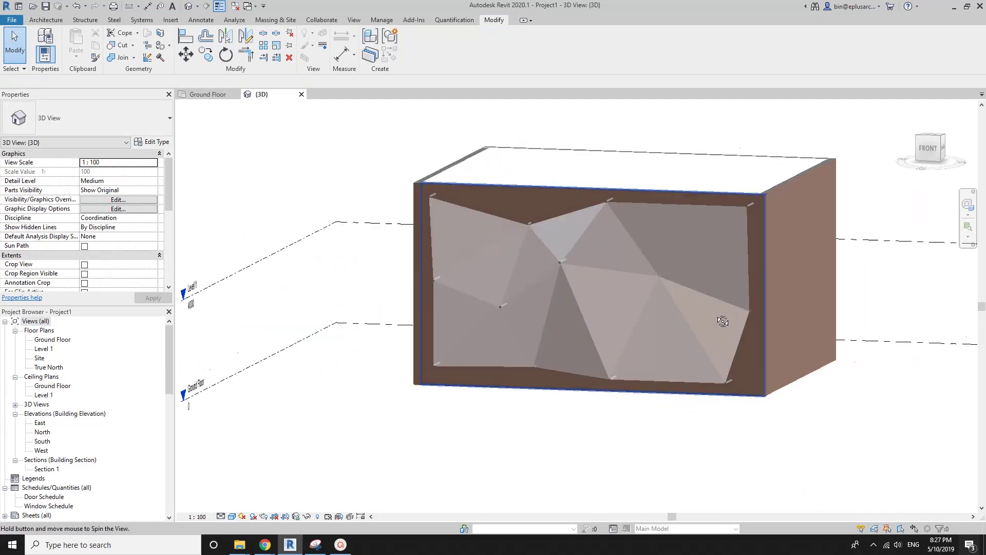
scroll(626, 310, up, 3)
scroll(626, 310, down, 2)
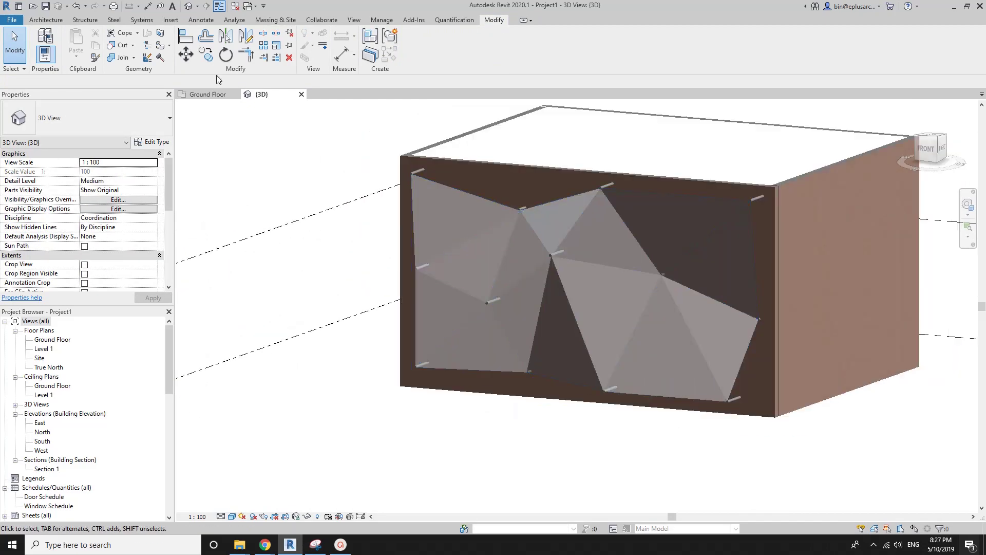
Step: Start placing a Component, then cancel it
click(55, 22)
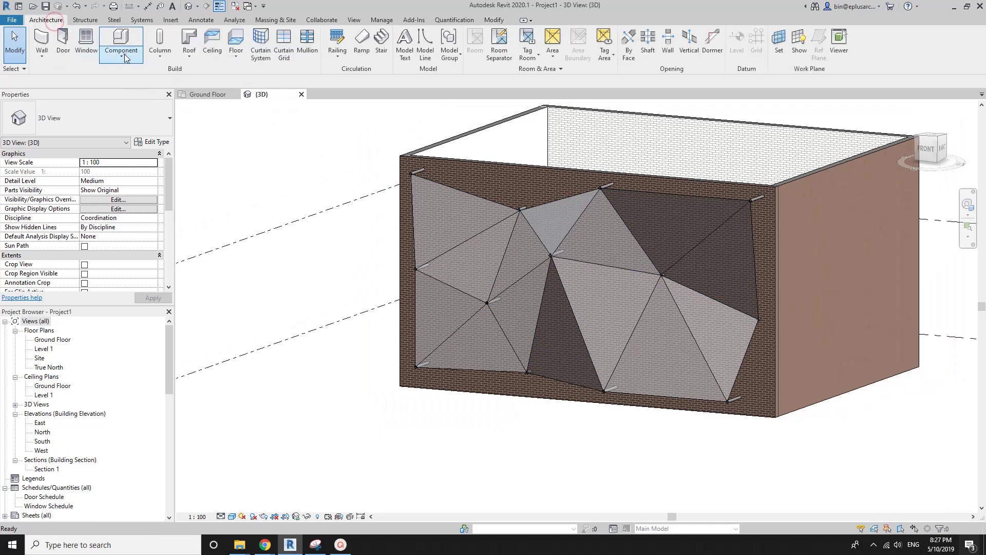
click(124, 54)
click(61, 63)
key(c)
key(m)
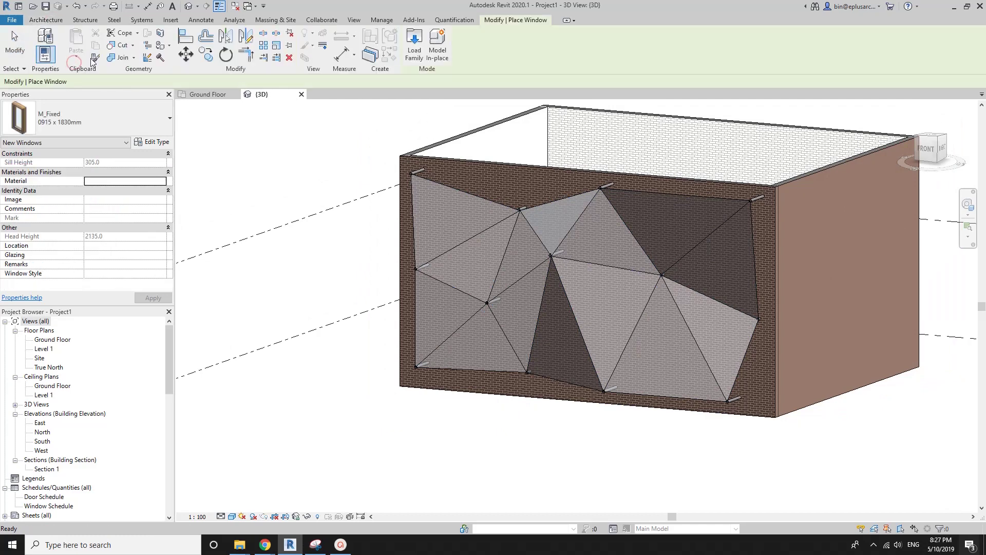
key(Escape)
Step: Try Wall by Face on a mass face, then cancel it
click(42, 54)
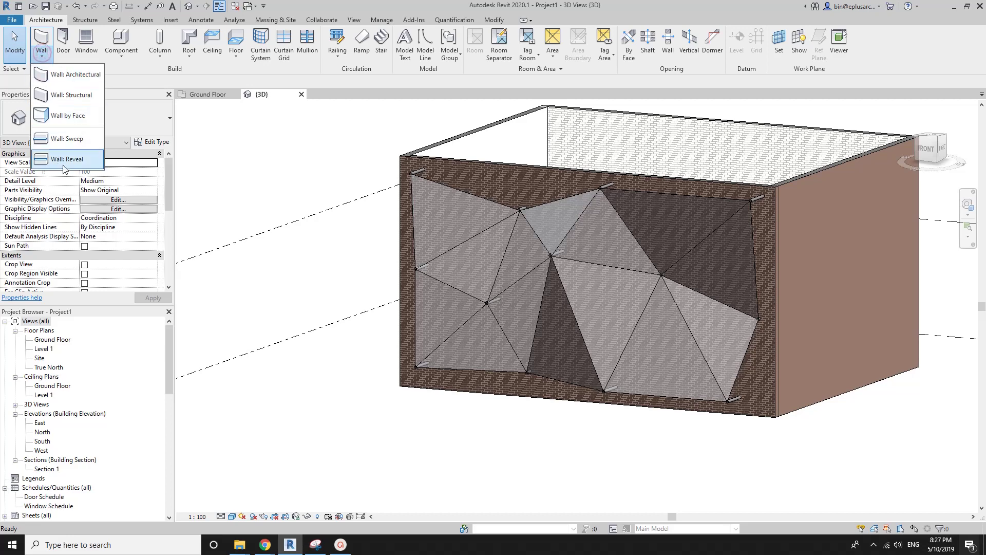
click(72, 116)
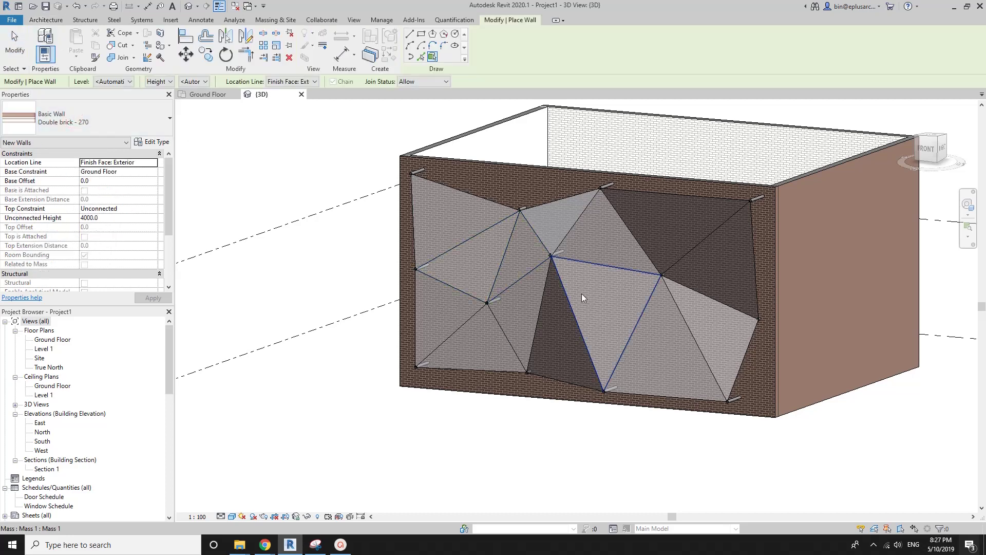
click(559, 269)
key(Escape)
Step: Select the brick wall, then the triangulated mass, and reopen it with Edit In-Place
click(618, 248)
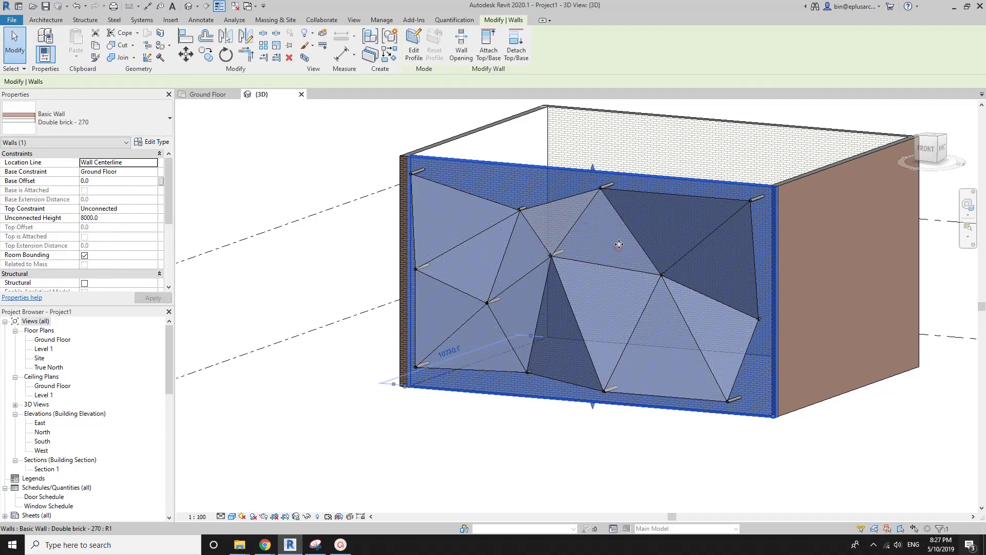
click(582, 261)
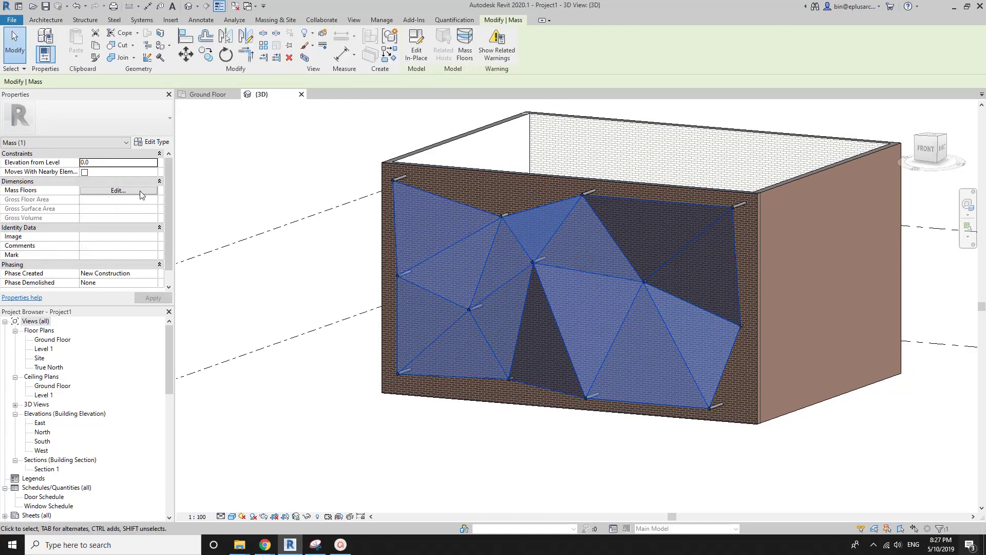
scroll(111, 242, down, 1)
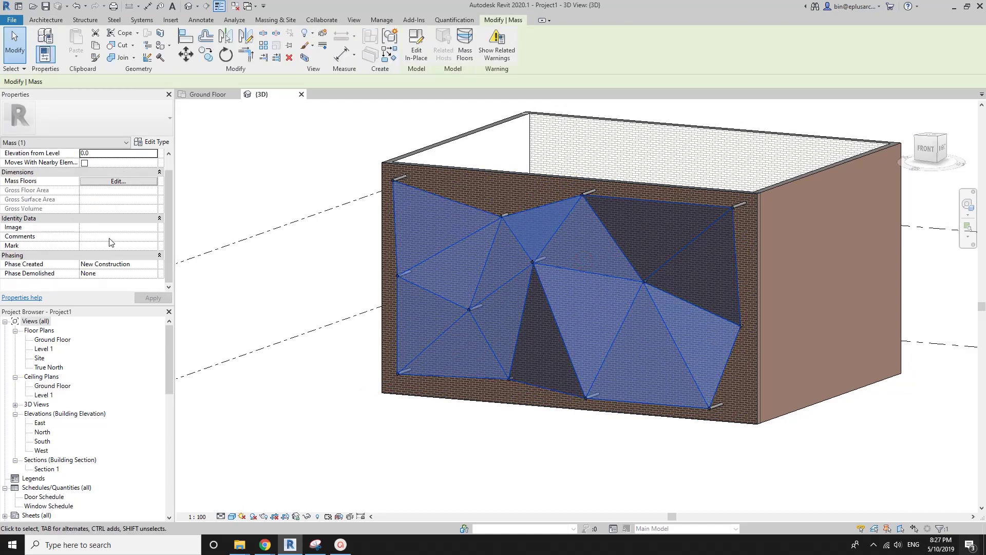
click(417, 51)
Step: Isolate the mass with HI, window-select all 15 triangular forms, and browse their Material
click(534, 307)
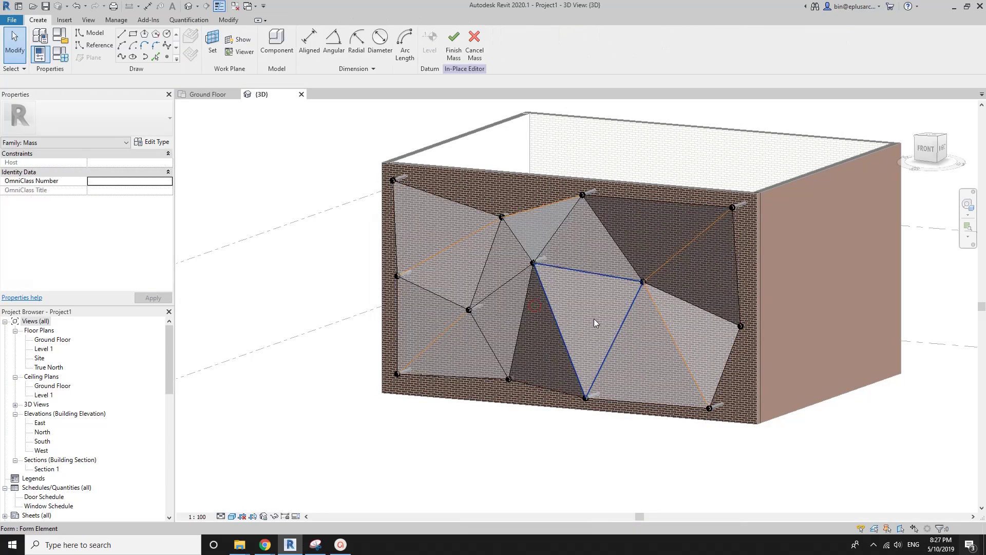
click(594, 320)
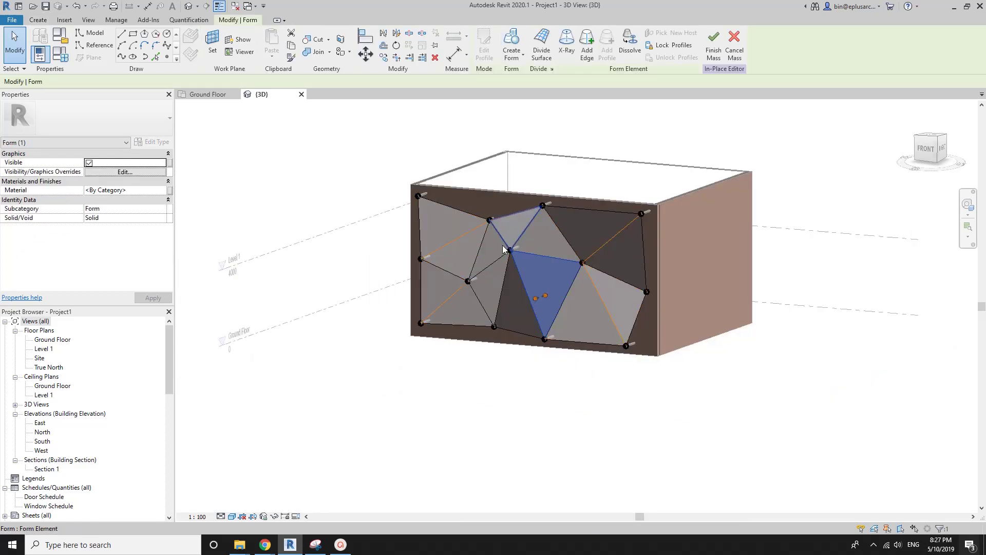
key(h)
key(i)
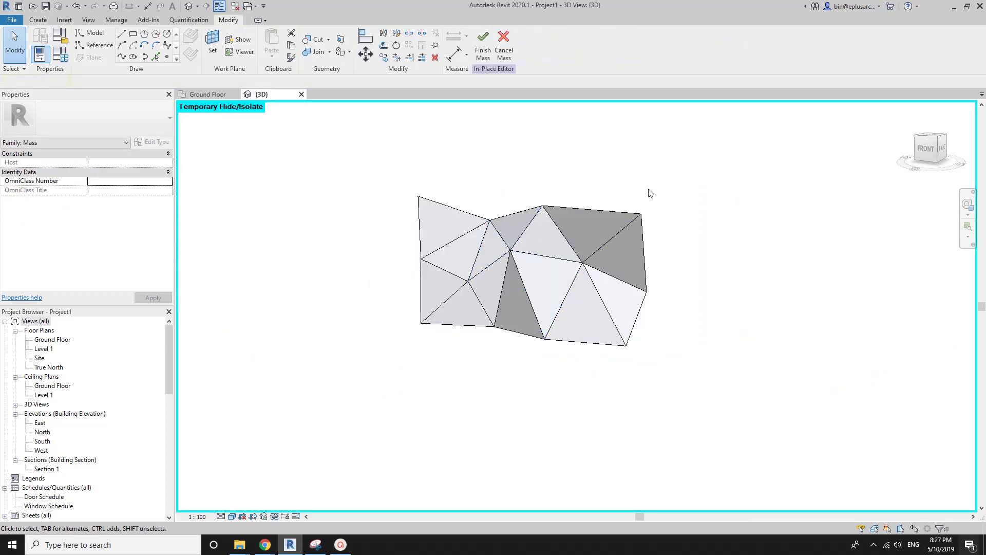
drag(650, 179, 411, 352)
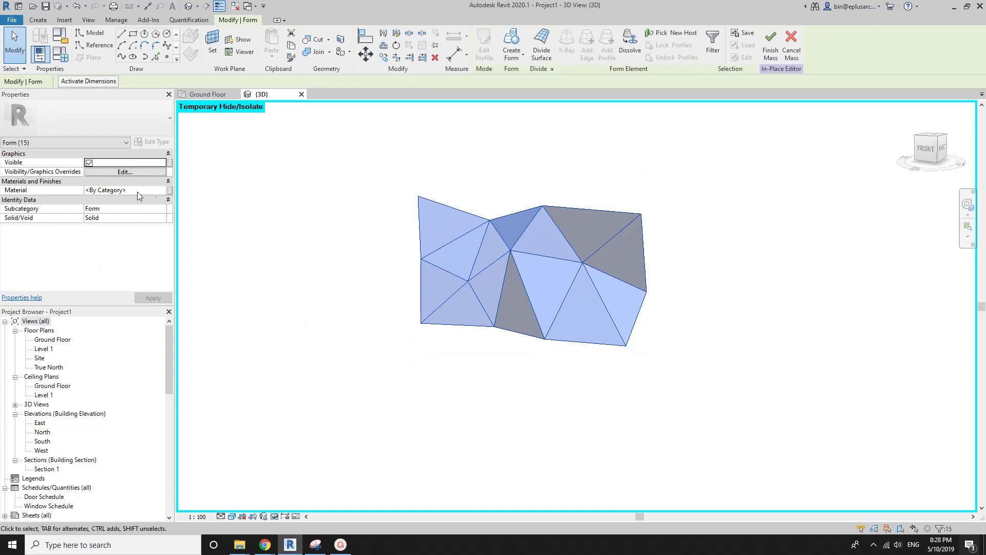
click(163, 190)
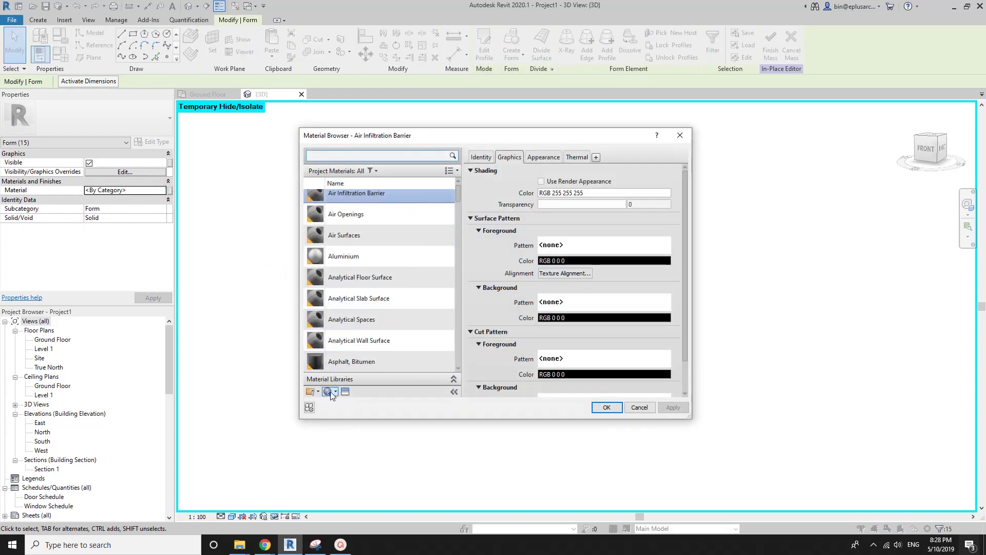
Step: Create a new blank material in the Material Browser and rename it Mesh
click(329, 392)
key(Return)
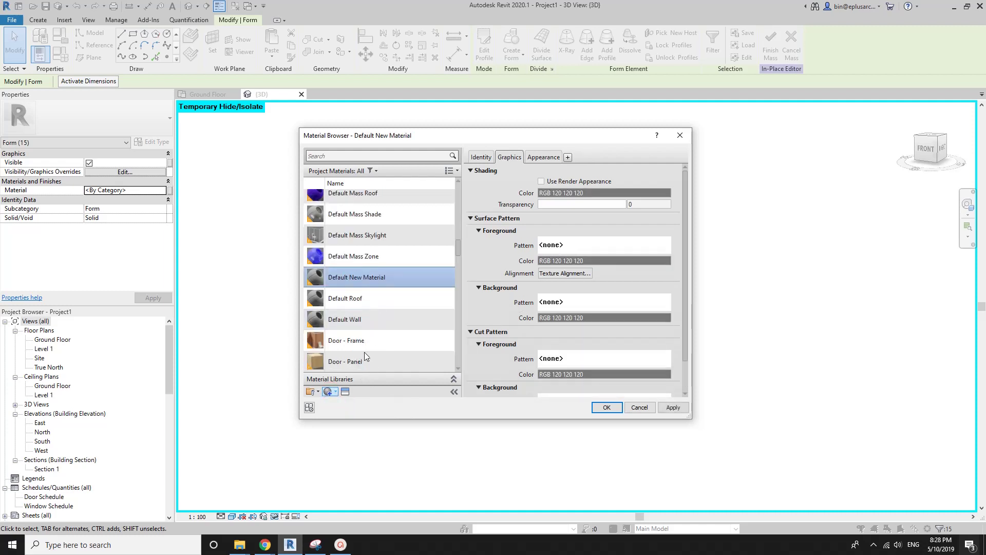
right_click(362, 280)
click(376, 302)
text(Mesh)
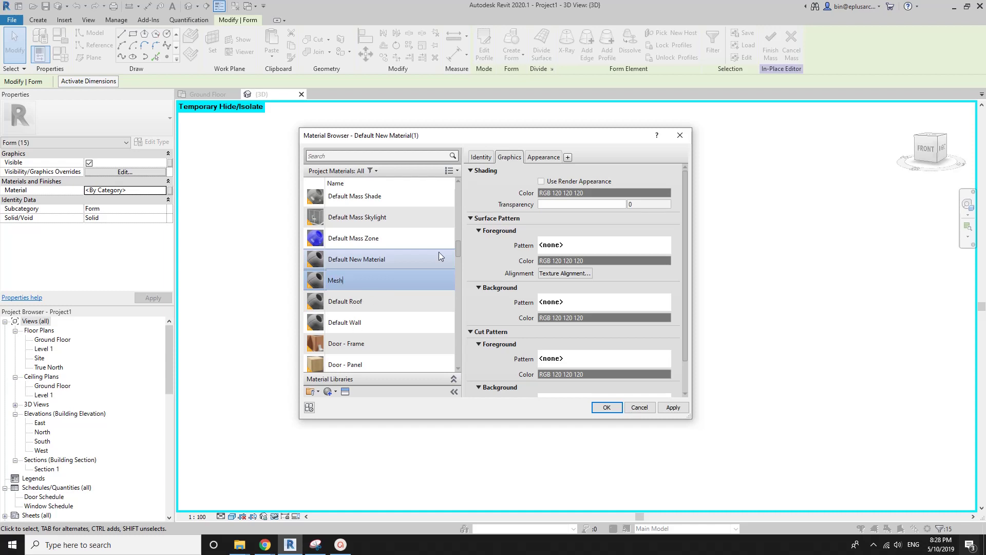
Step: Replace the Mesh appearance with Stainless Steel Mesh - Holes Small from the metal library
click(547, 150)
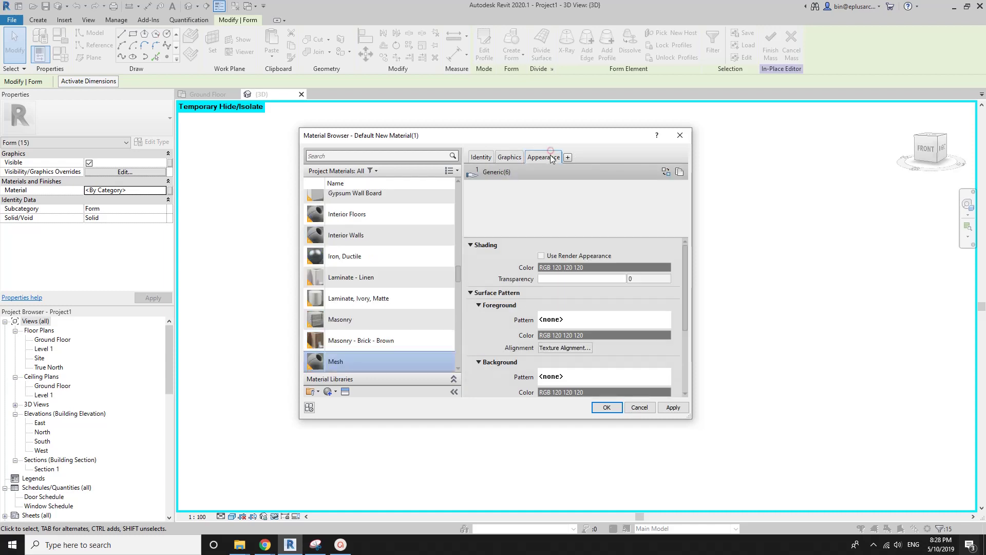
click(670, 171)
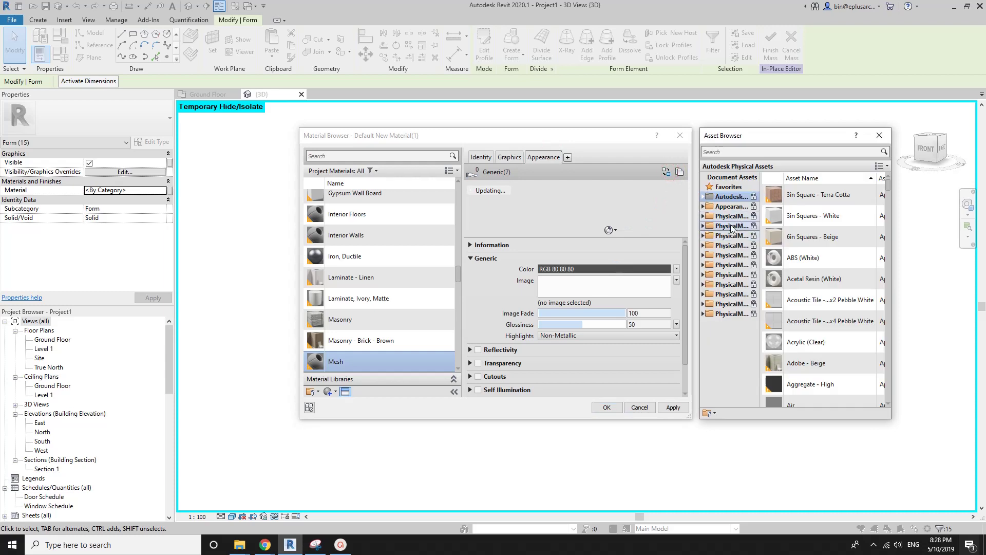
click(703, 206)
click(728, 313)
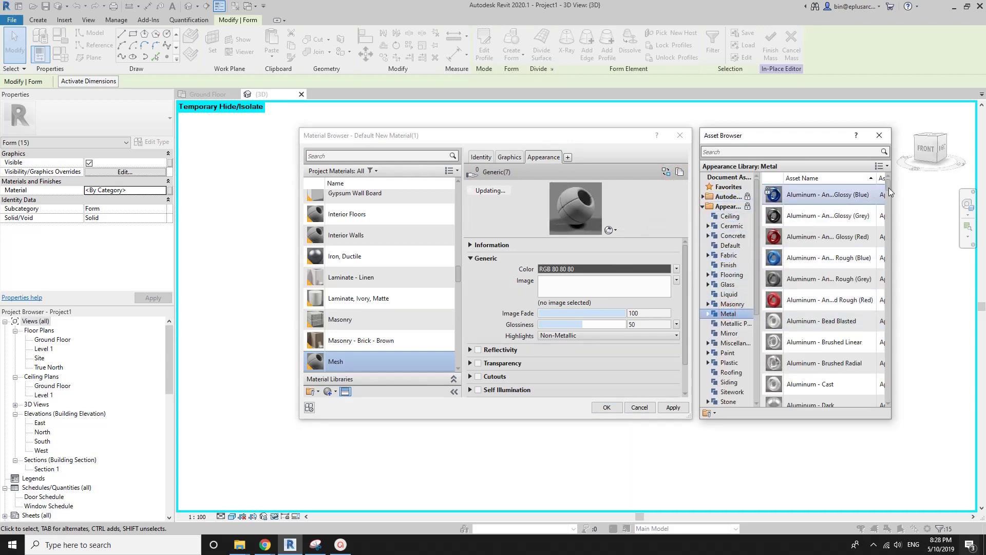
drag(888, 187, 887, 384)
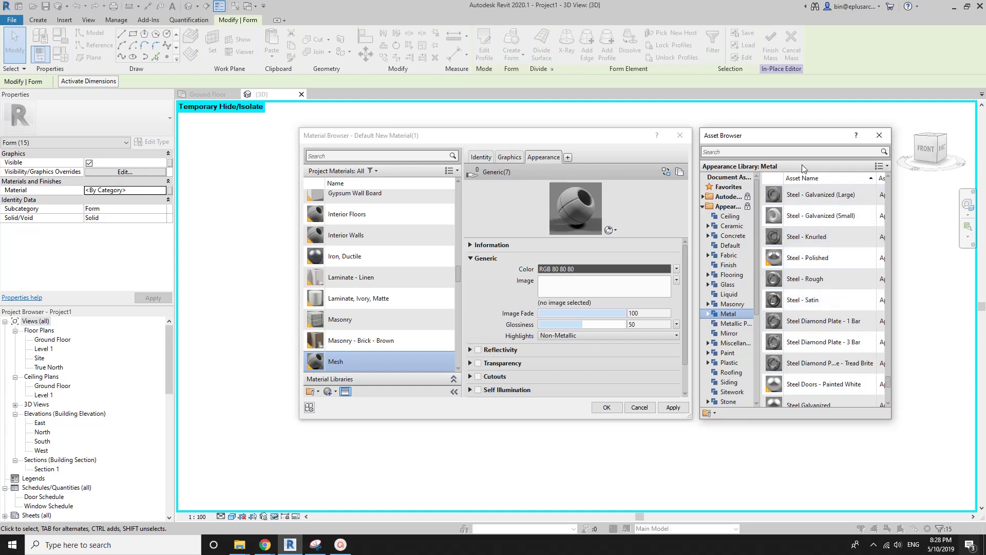
text(mesh)
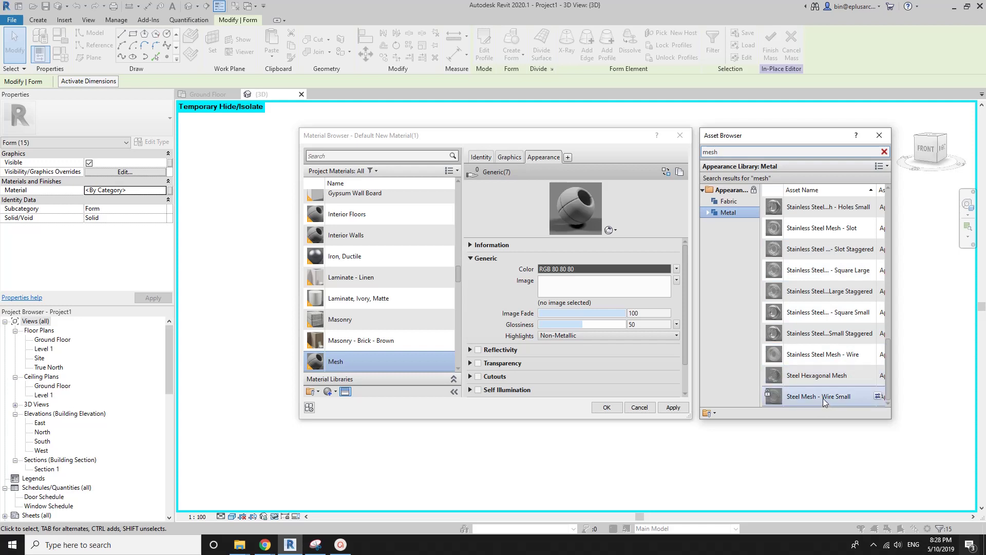
click(840, 208)
click(878, 207)
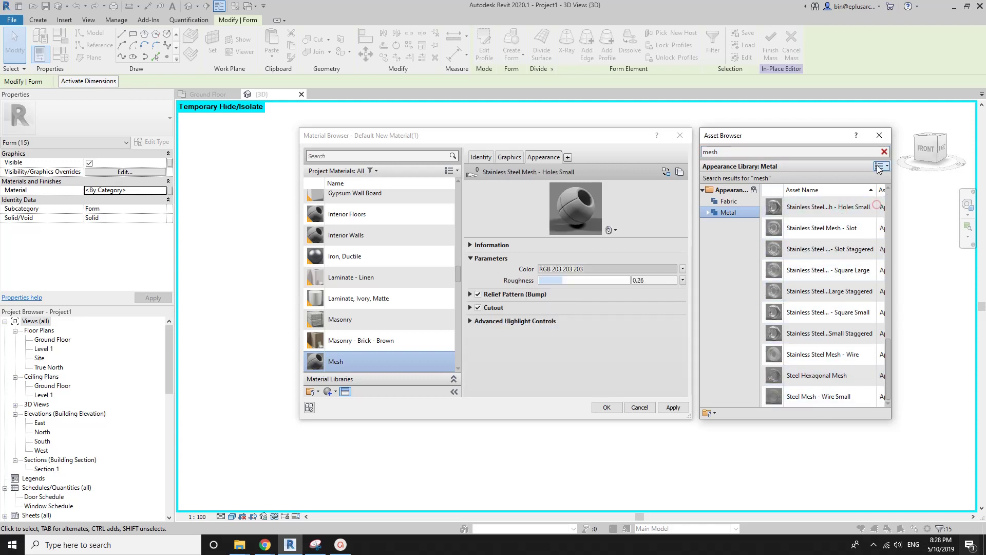
Step: Confirm the Mesh material on the faces and switch the view to Realistic style
click(606, 408)
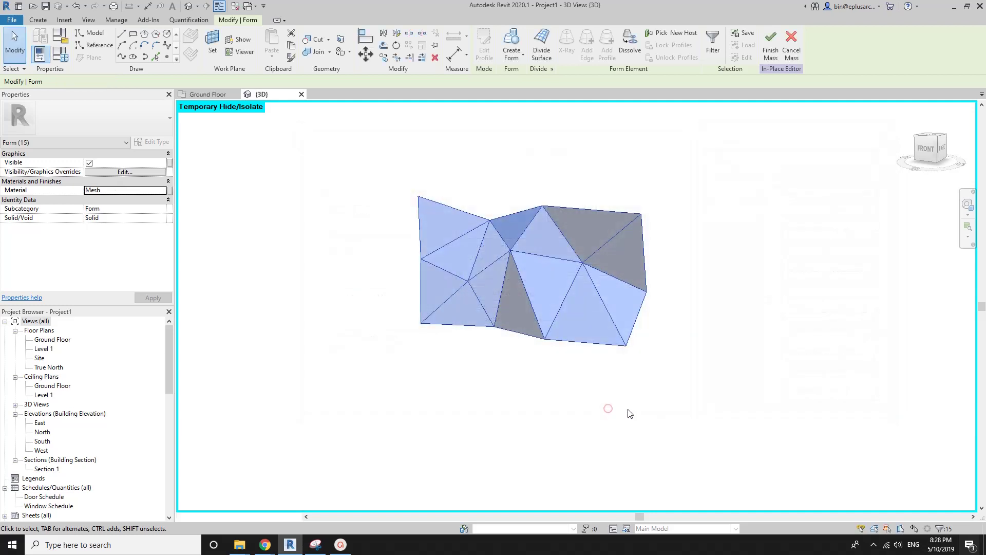
click(628, 412)
scroll(534, 303, up, 3)
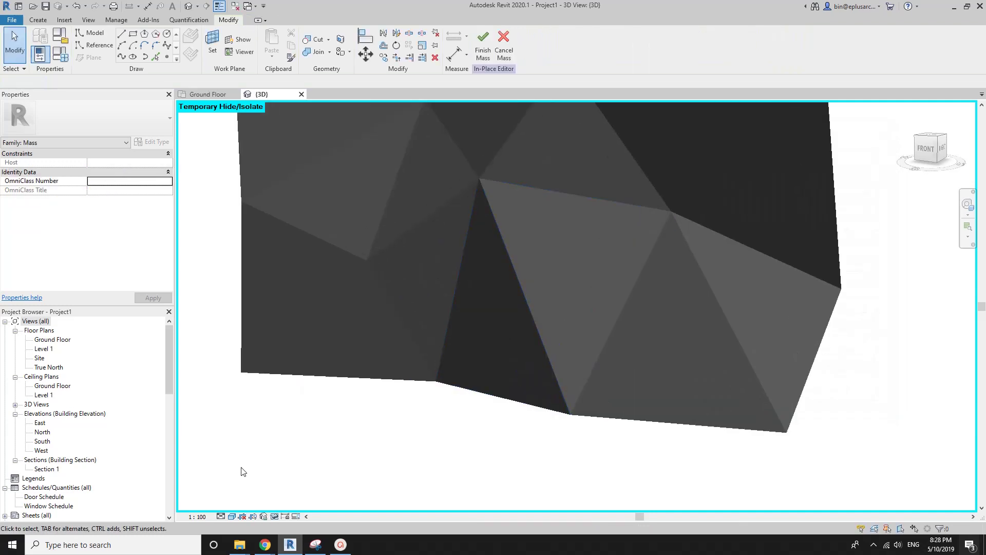
click(231, 516)
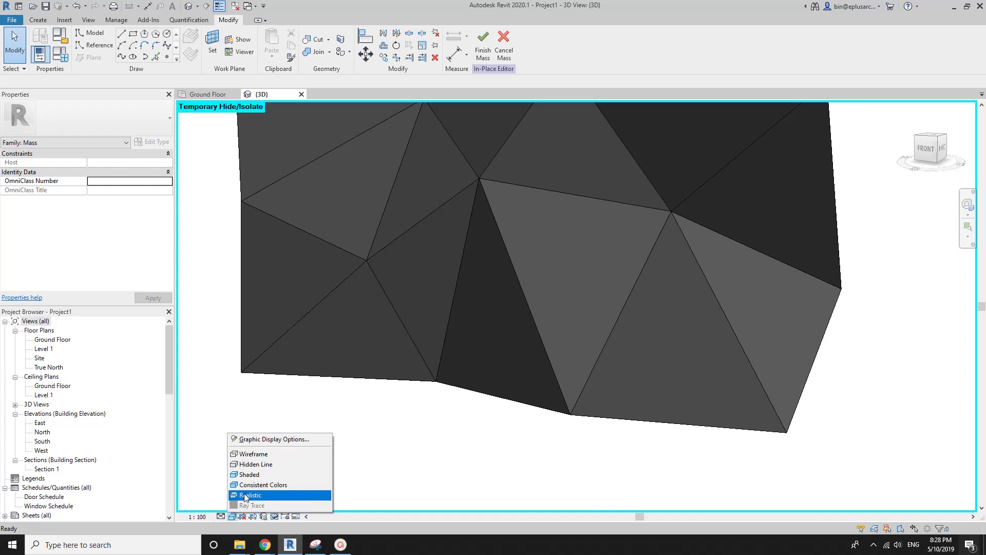
click(241, 506)
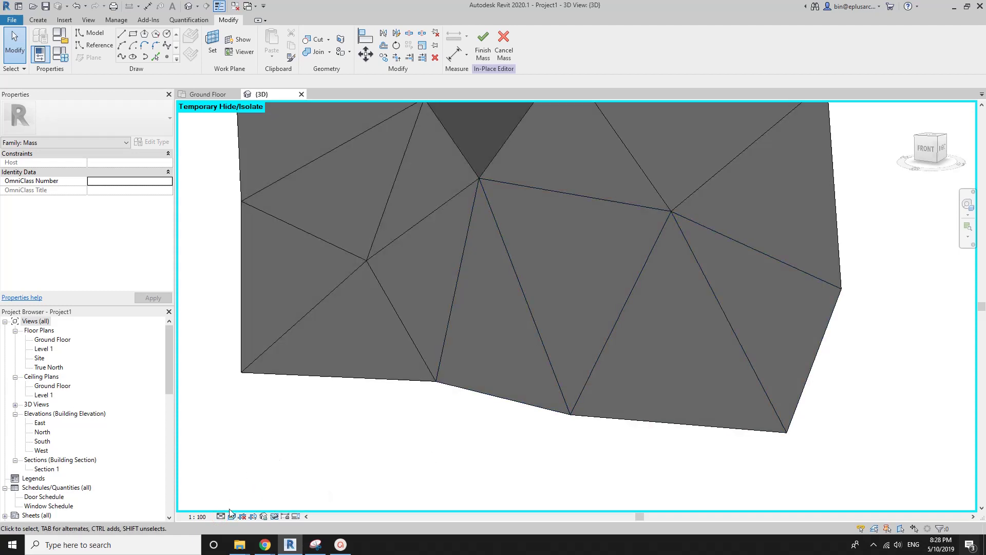
scroll(649, 395, down, 3)
scroll(627, 369, down, 1)
scroll(635, 346, up, 3)
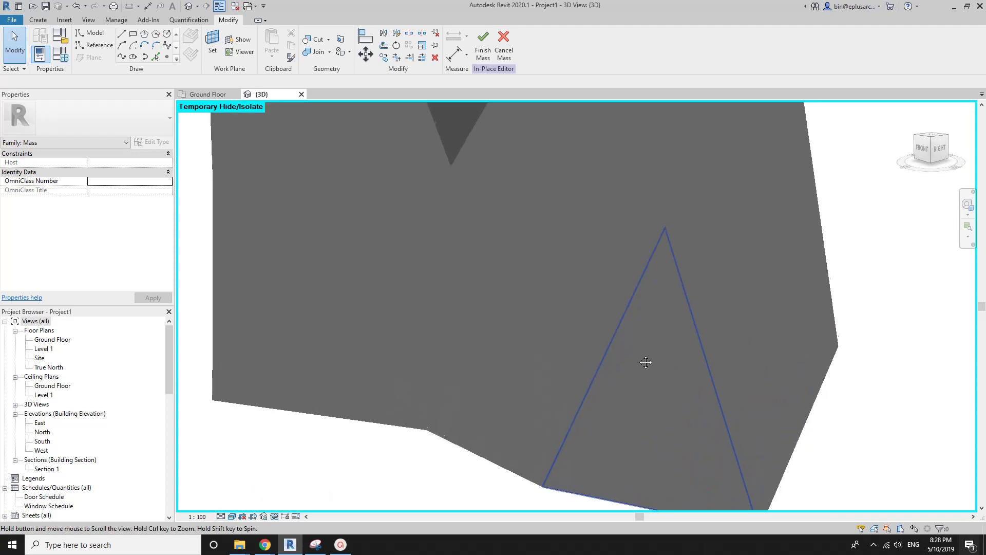
Step: Finish editing the in-place mass and review the meshed cladding
middle_drag(595, 352, 584, 358)
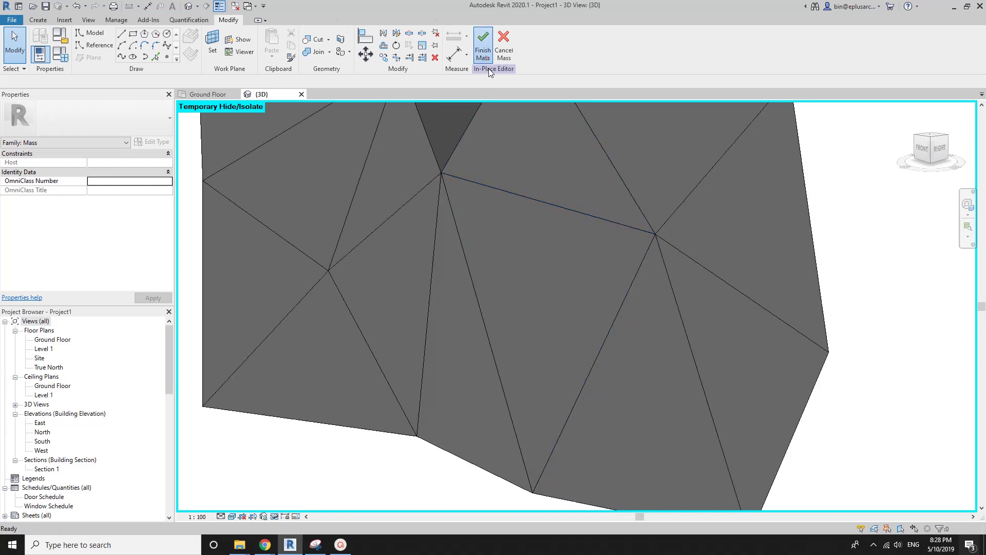
click(483, 51)
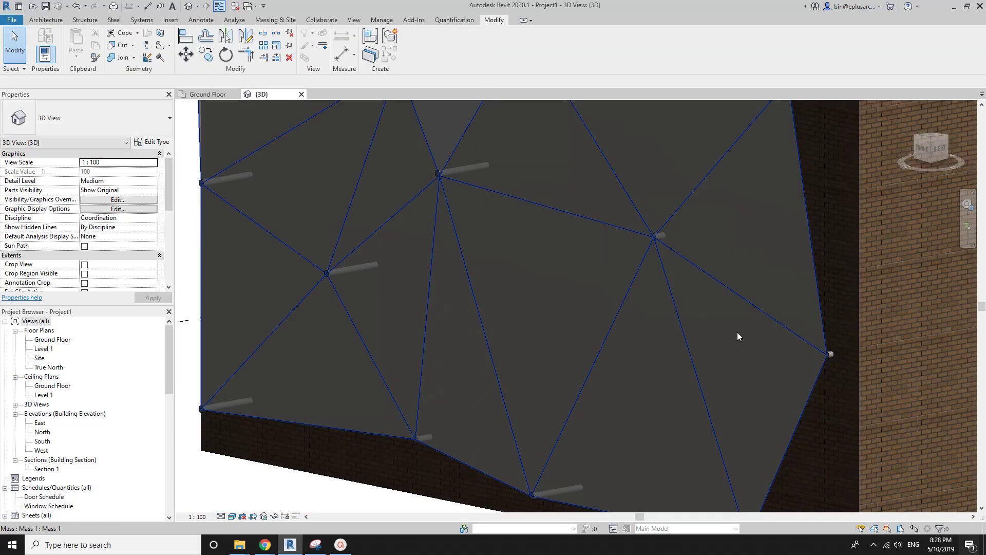
scroll(738, 336, up, 2)
scroll(738, 334, up, 2)
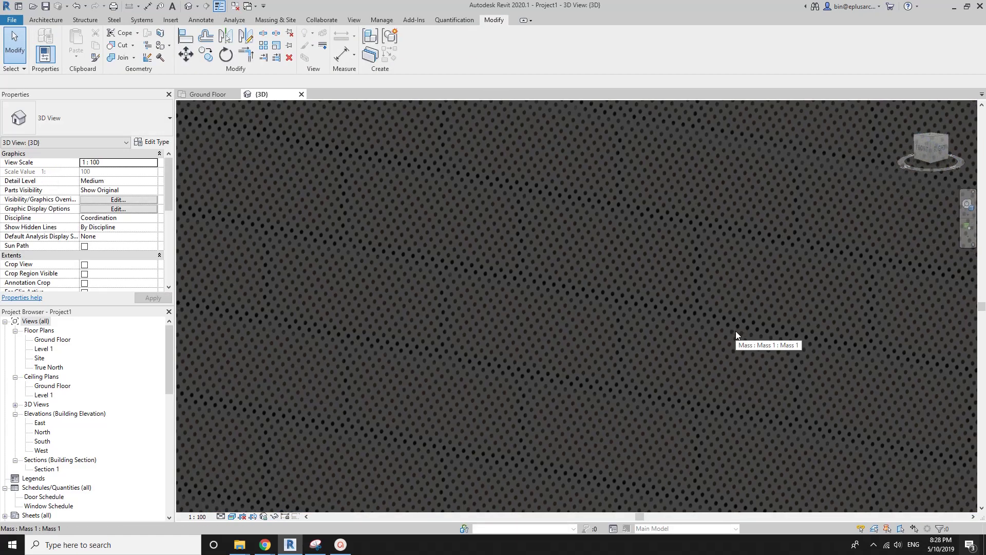
scroll(736, 334, down, 2)
scroll(736, 332, down, 2)
Step: Slide a Family1 support pin along the wall top and select the other pins
scroll(719, 328, down, 2)
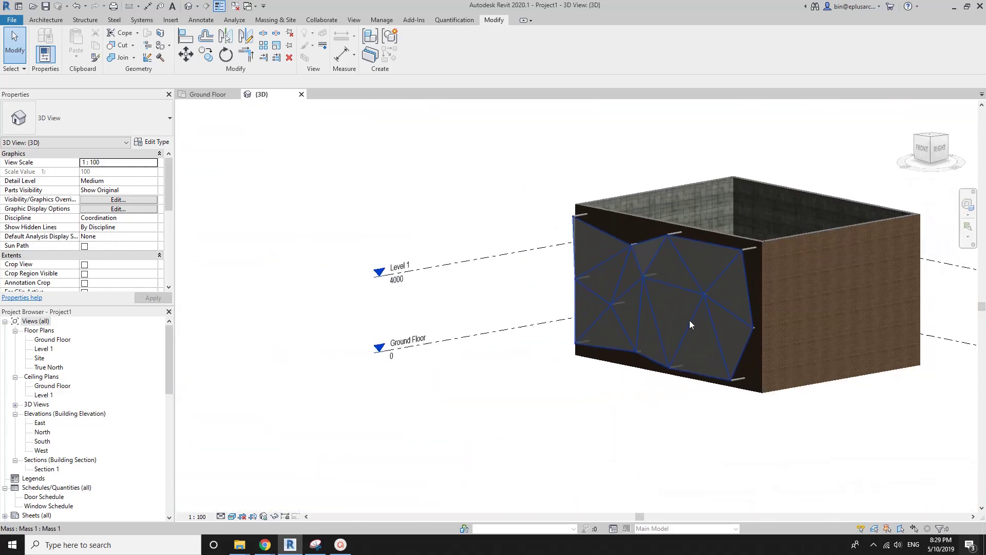
scroll(689, 316, down, 1)
scroll(683, 277, up, 1)
scroll(685, 247, up, 1)
scroll(683, 228, up, 2)
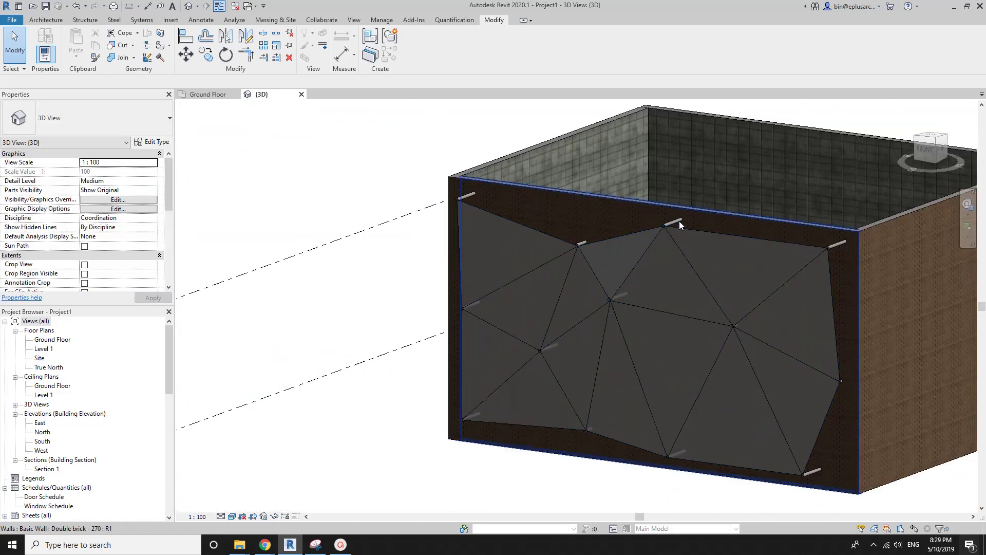
drag(676, 222, 704, 254)
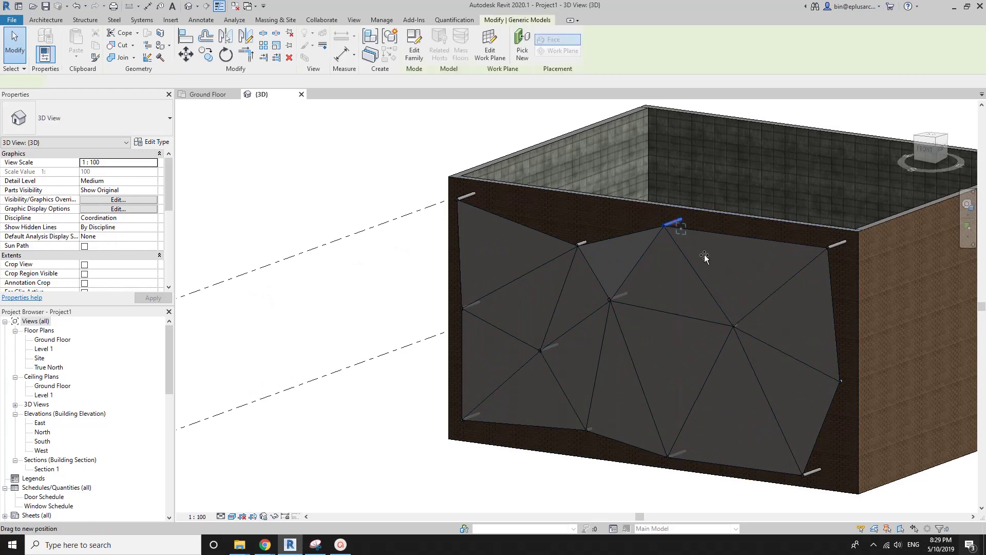
click(584, 242)
click(552, 344)
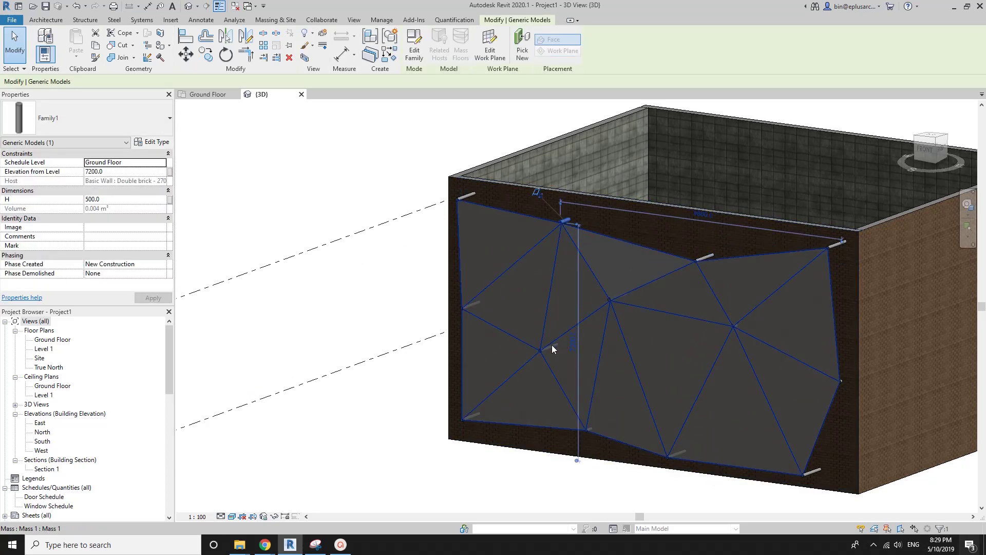
mouse_move(676, 352)
shift+middle_down()
mouse_move(756, 293)
mouse_move(873, 283)
mouse_move(639, 218)
shift+middle_up()
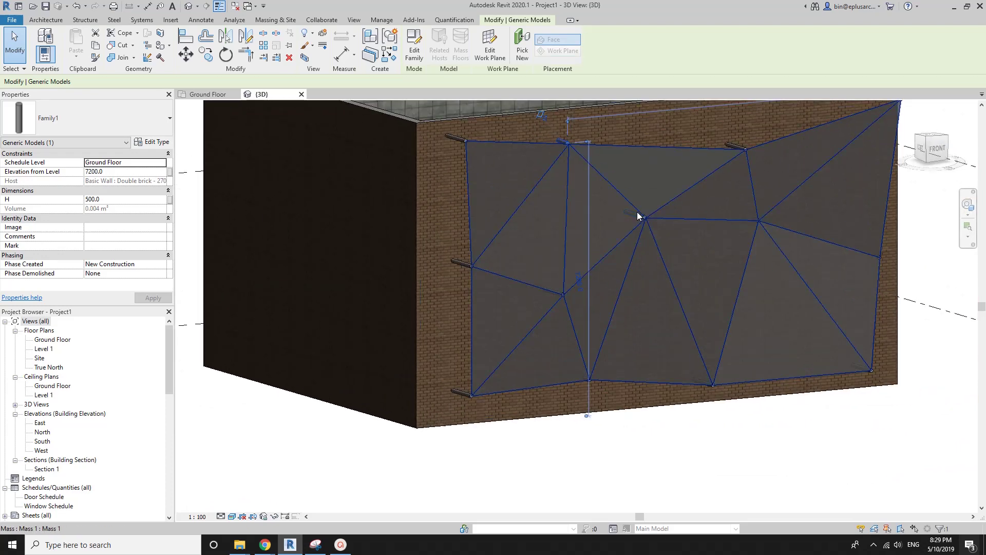
Step: Lower the rod from elevation 3300 to 2700, adjusting its H length
click(658, 297)
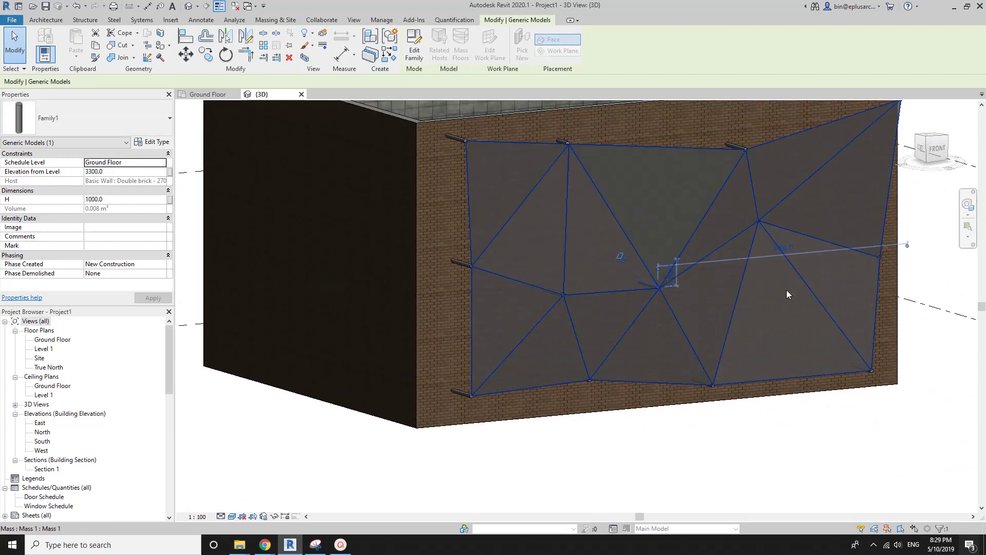
mouse_move(756, 220)
shift+middle_down()
mouse_move(720, 211)
mouse_move(717, 190)
shift+middle_up()
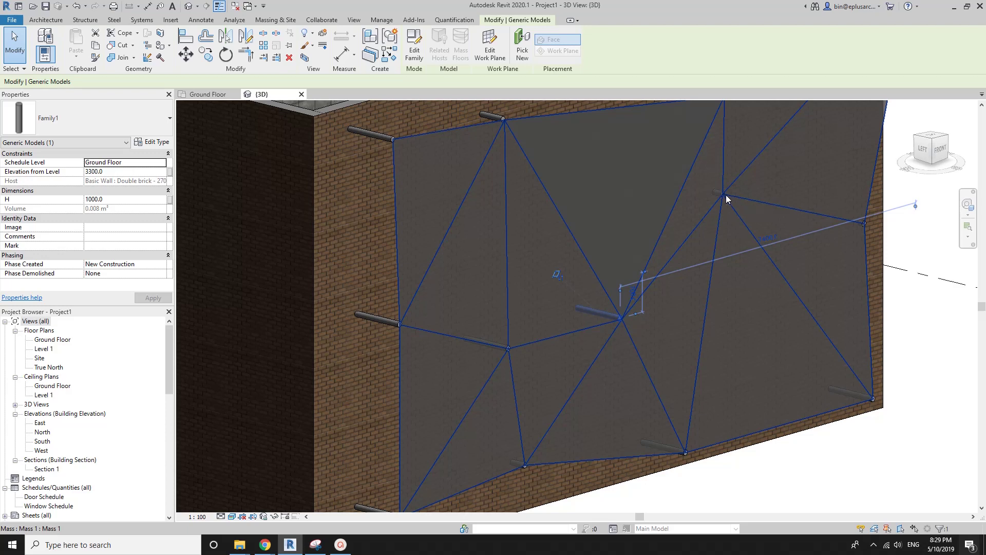
drag(726, 195, 768, 354)
shift+middle_drag(768, 353, 540, 294)
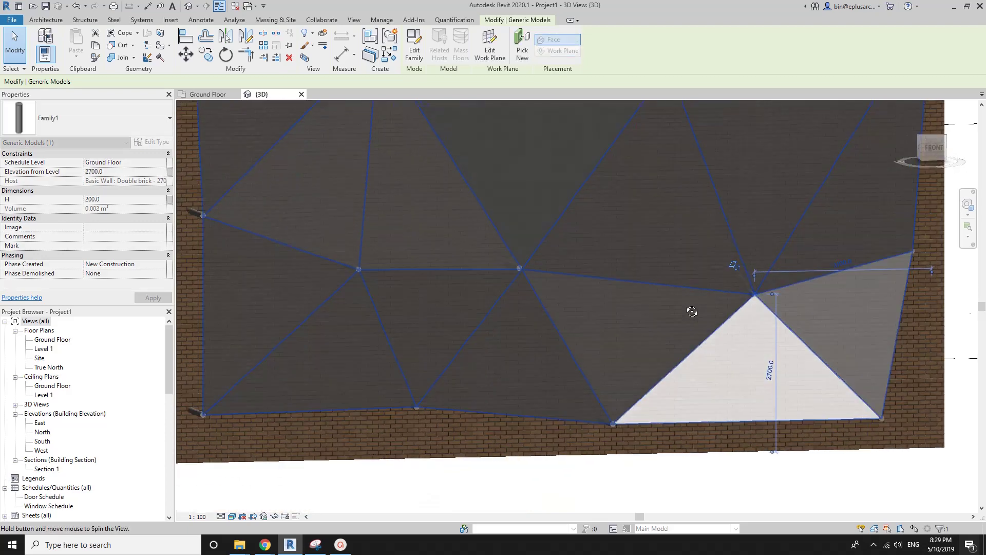
click(147, 199)
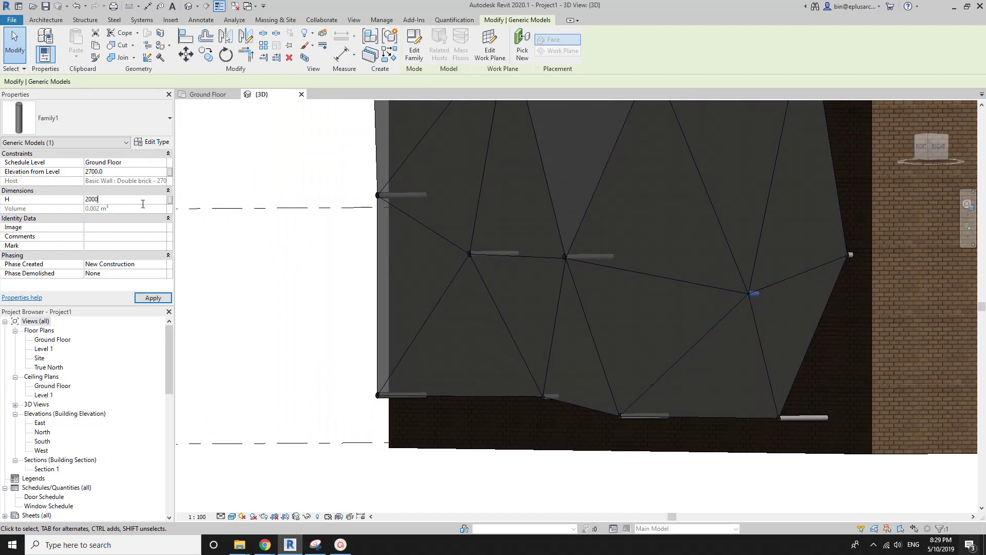
mouse_move(731, 309)
shift+middle_down()
mouse_move(637, 308)
mouse_move(737, 326)
mouse_move(719, 309)
mouse_move(714, 174)
shift+middle_up()
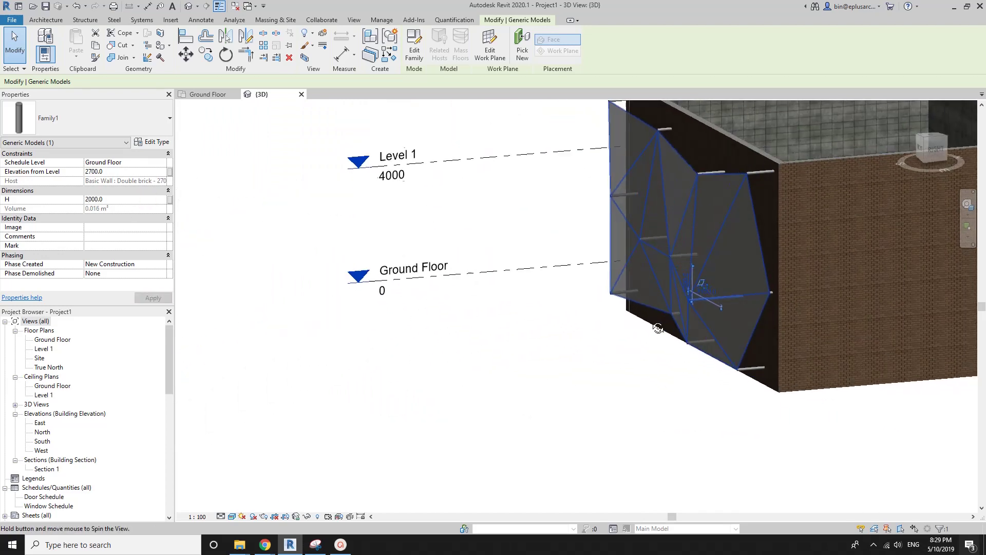
drag(718, 171, 707, 176)
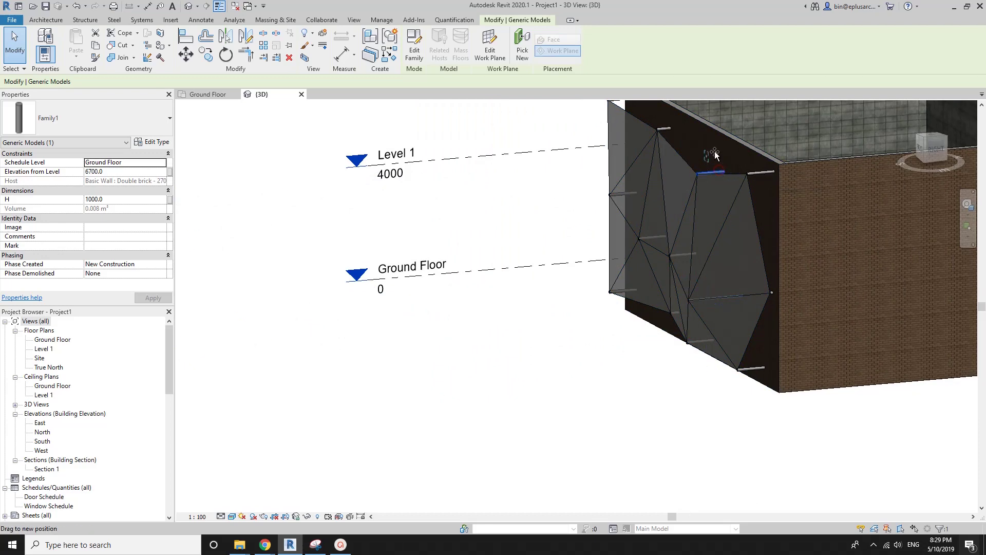
mouse_move(707, 177)
middle_down()
mouse_move(739, 248)
mouse_move(880, 313)
mouse_move(770, 334)
mouse_move(747, 291)
mouse_move(697, 284)
middle_up()
key(Escape)
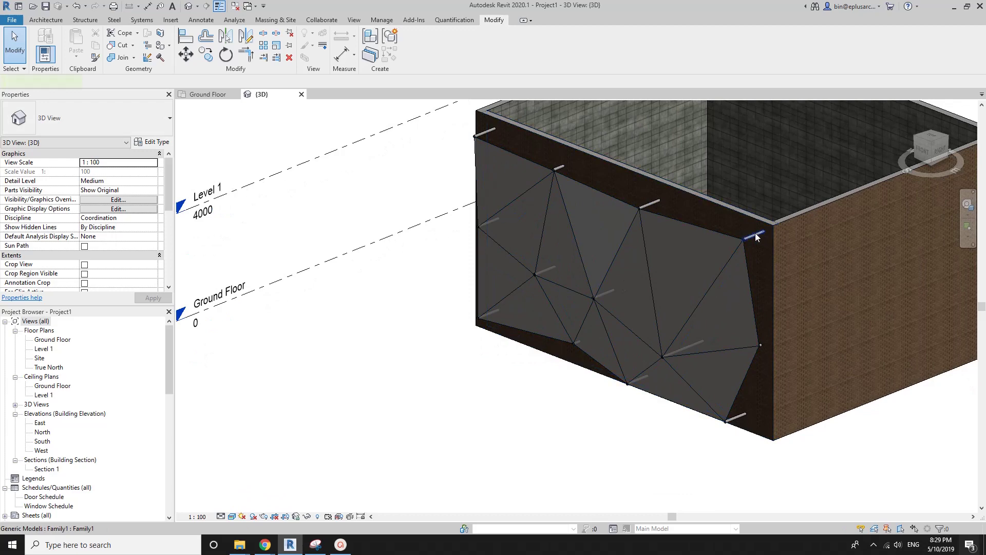
Step: Rehost the top-right corner rod onto the right wall face beside the mass edge
click(754, 234)
click(521, 49)
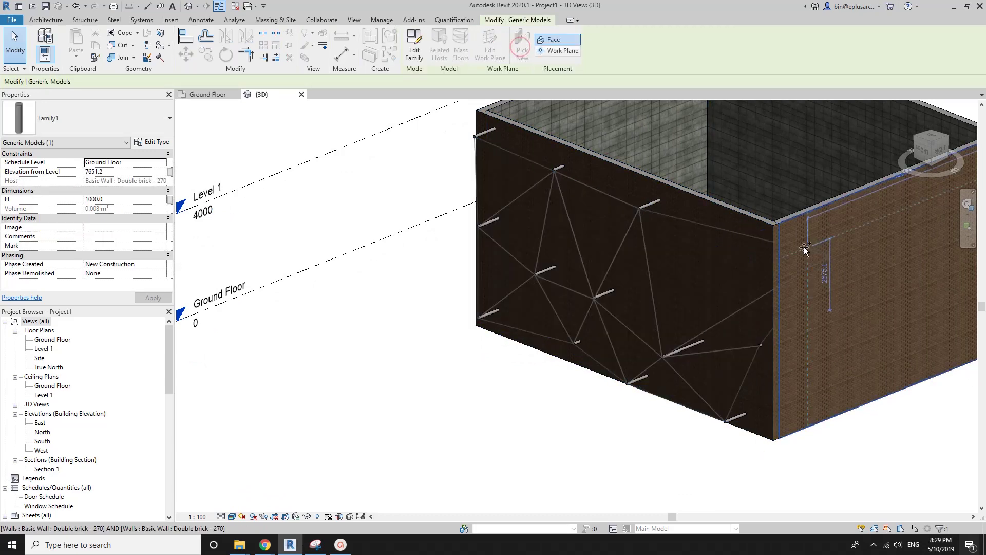
click(814, 357)
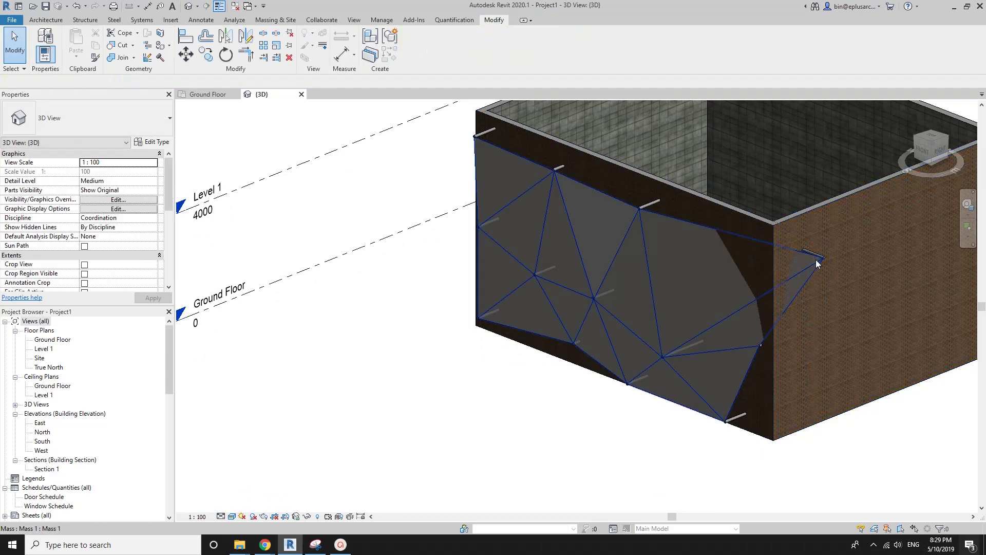
shift+middle_drag(816, 257, 778, 348)
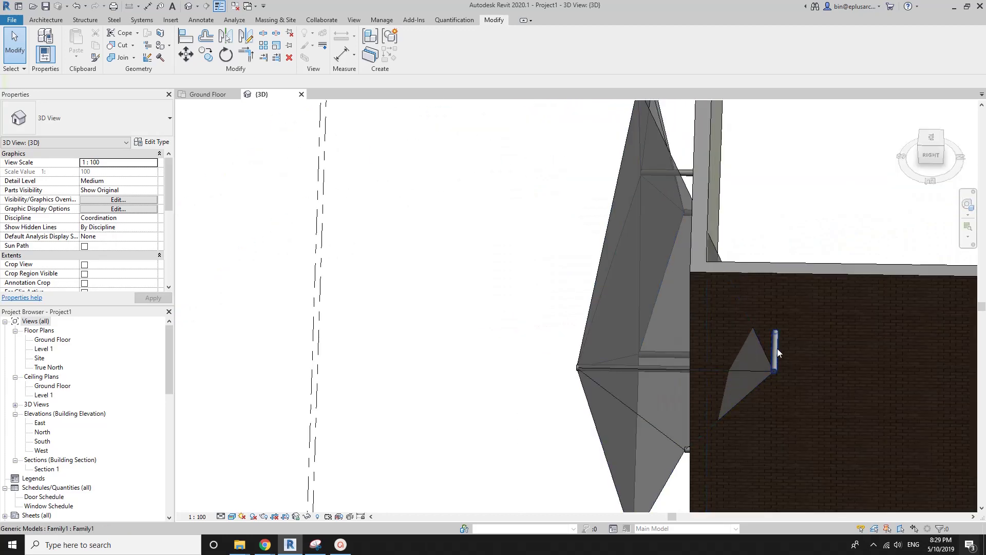
click(777, 346)
drag(734, 341, 715, 337)
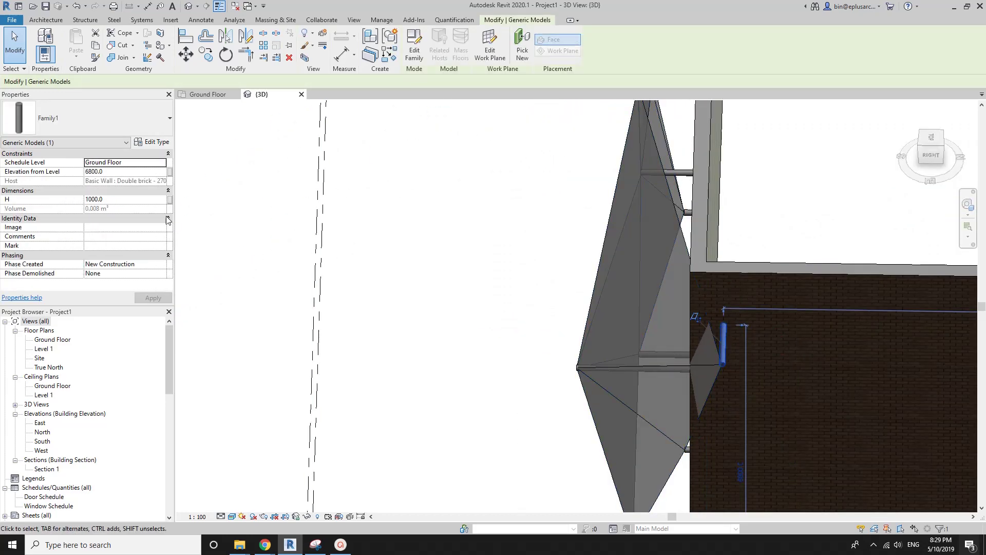
click(117, 200)
text(1500)
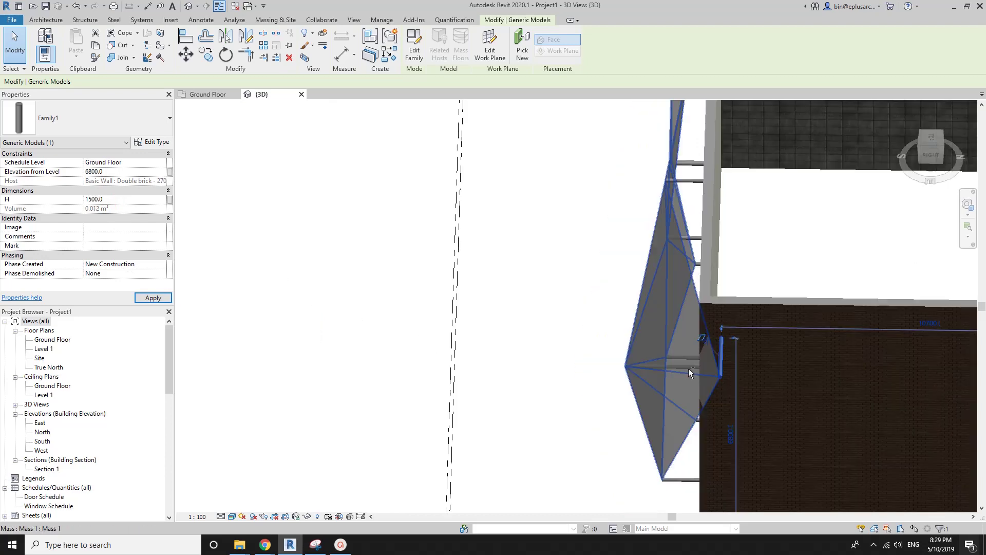
shift+middle_drag(688, 368, 660, 356)
key(Escape)
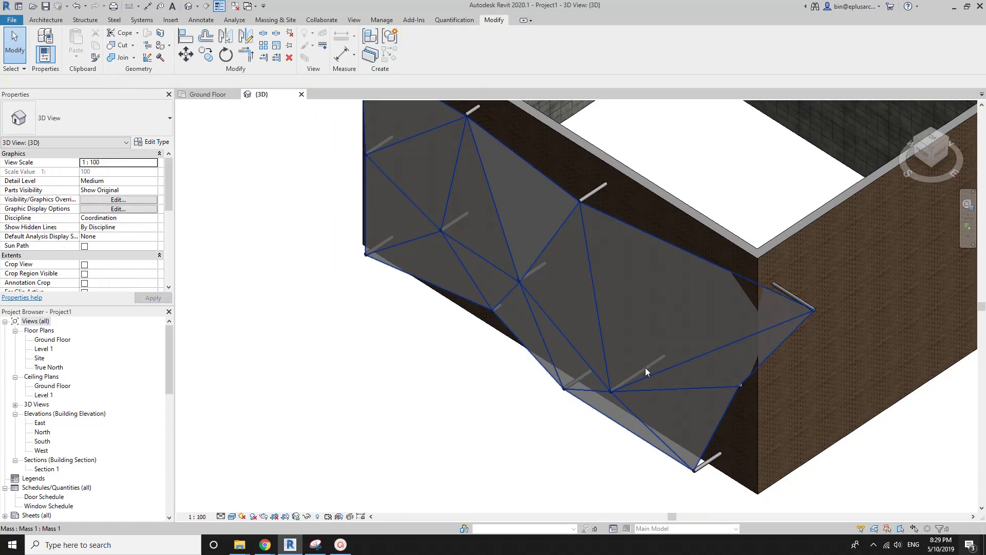
Step: Resize the small pin at the mass corner below the cladding
click(610, 391)
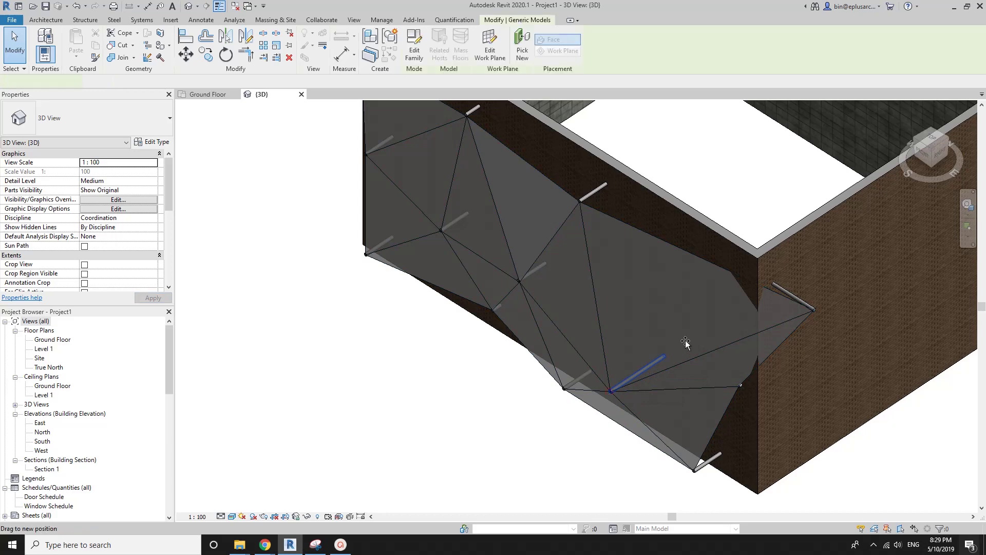
mouse_move(685, 340)
shift+middle_down()
mouse_move(817, 290)
mouse_move(716, 390)
shift+middle_up()
scroll(753, 386, up, 5)
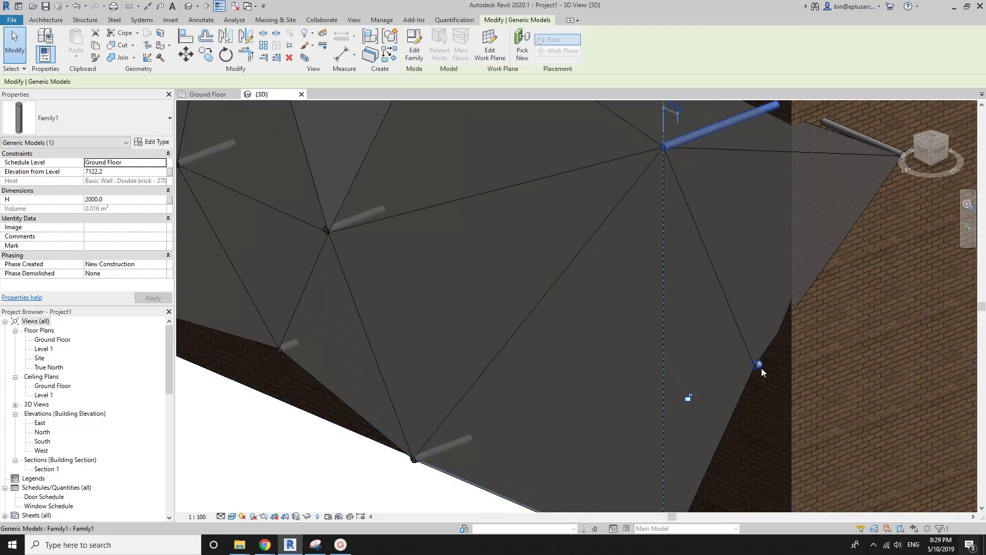
click(761, 368)
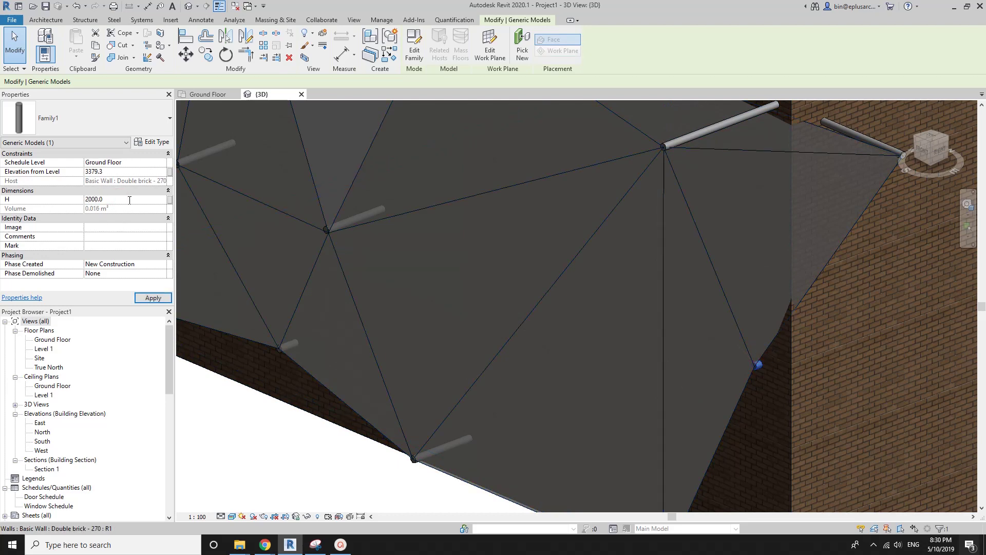
scroll(603, 260, down, 3)
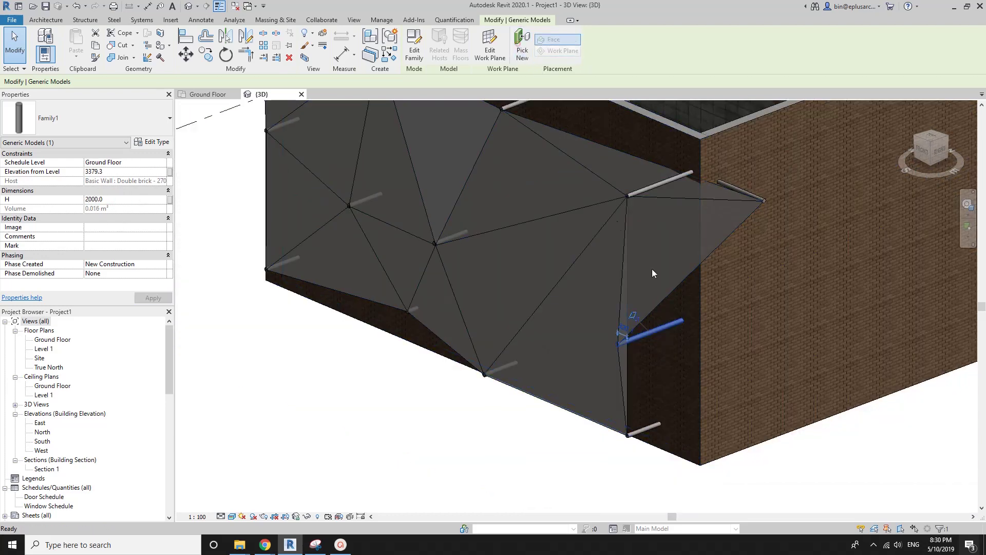
key(Escape)
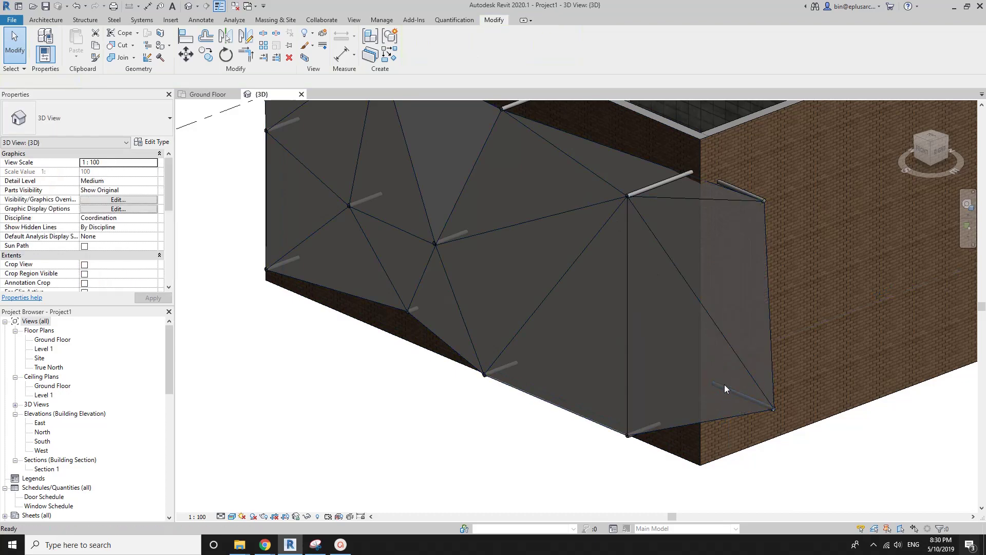
Step: Move a pin support along the cladding face on the front wall
mouse_move(724, 385)
shift+middle_down()
mouse_move(872, 417)
mouse_move(667, 285)
mouse_move(696, 233)
shift+middle_up()
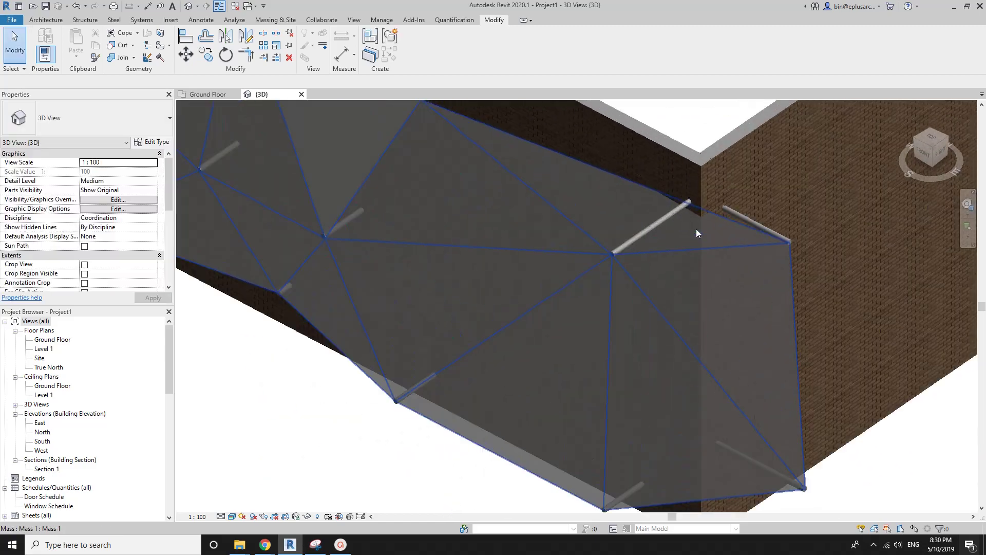
drag(643, 229, 632, 300)
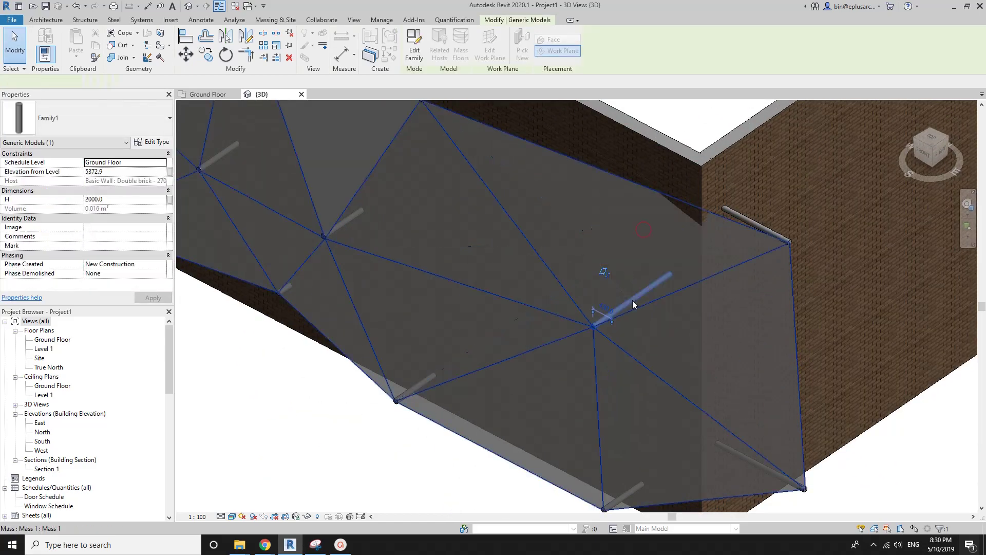
mouse_move(637, 313)
shift+middle_down()
mouse_move(642, 220)
mouse_move(483, 128)
shift+middle_up()
click(539, 146)
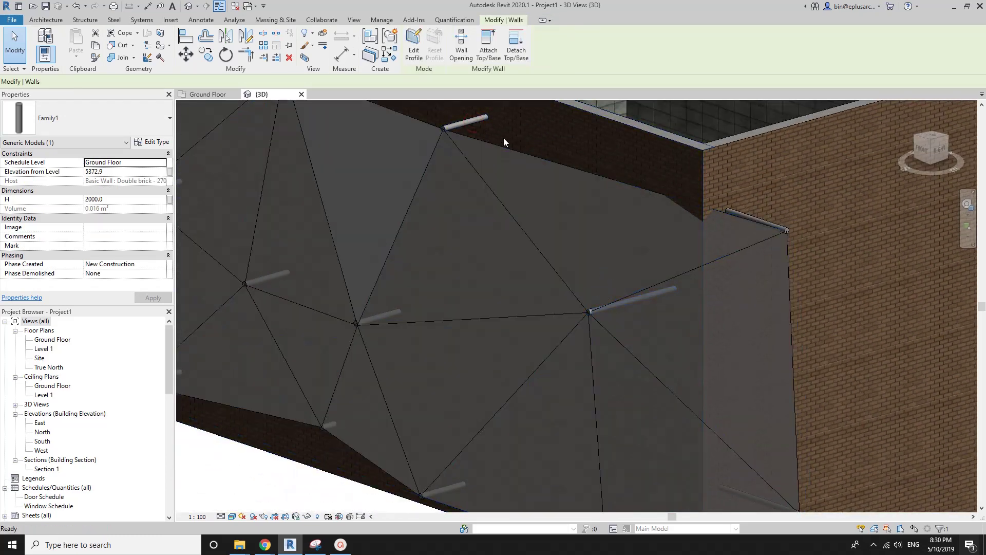
key(Escape)
Step: Snap another pin support onto a cladding vertex and view the box from above
click(467, 119)
mouse_move(467, 119)
shift+middle_down()
mouse_move(638, 259)
mouse_move(476, 309)
shift+middle_up()
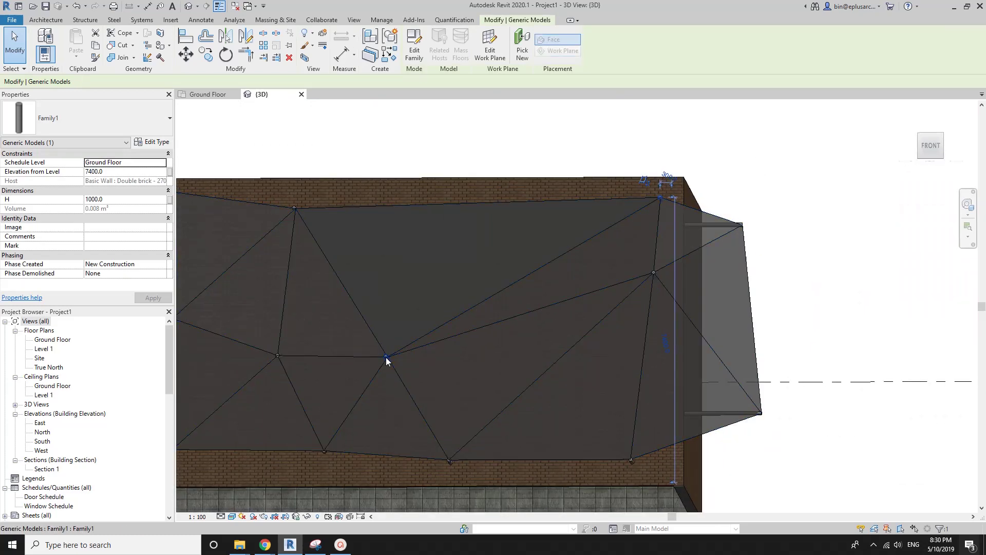
drag(386, 356, 445, 268)
shift+middle_drag(563, 350, 563, 289)
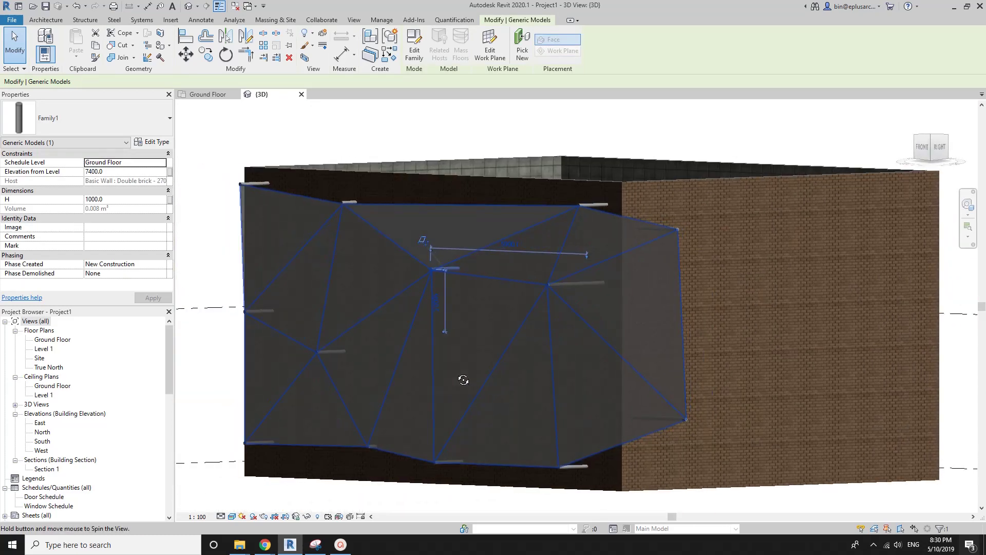
key(Escape)
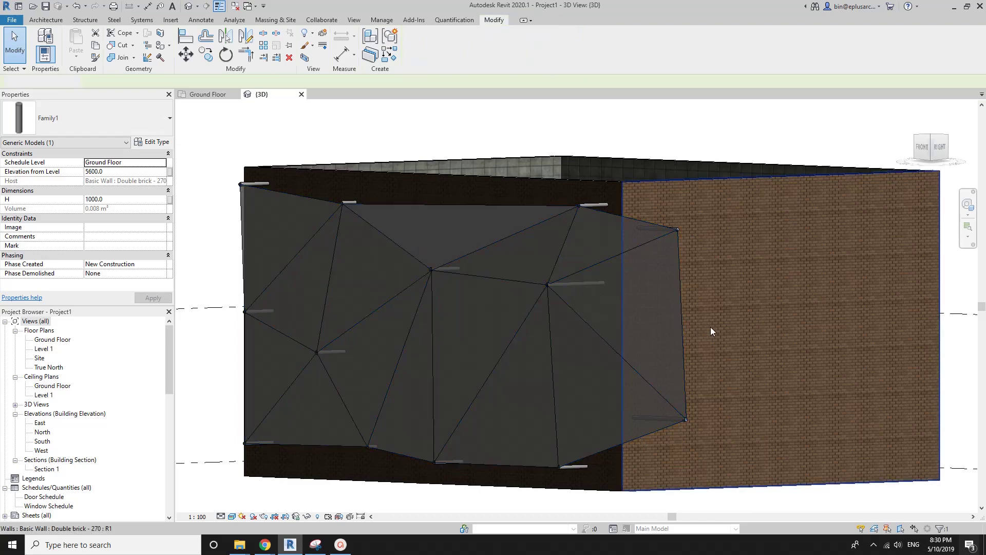
mouse_move(711, 326)
shift+middle_down()
mouse_move(804, 186)
mouse_move(638, 154)
mouse_move(594, 260)
mouse_move(598, 337)
mouse_move(668, 431)
shift+middle_up()
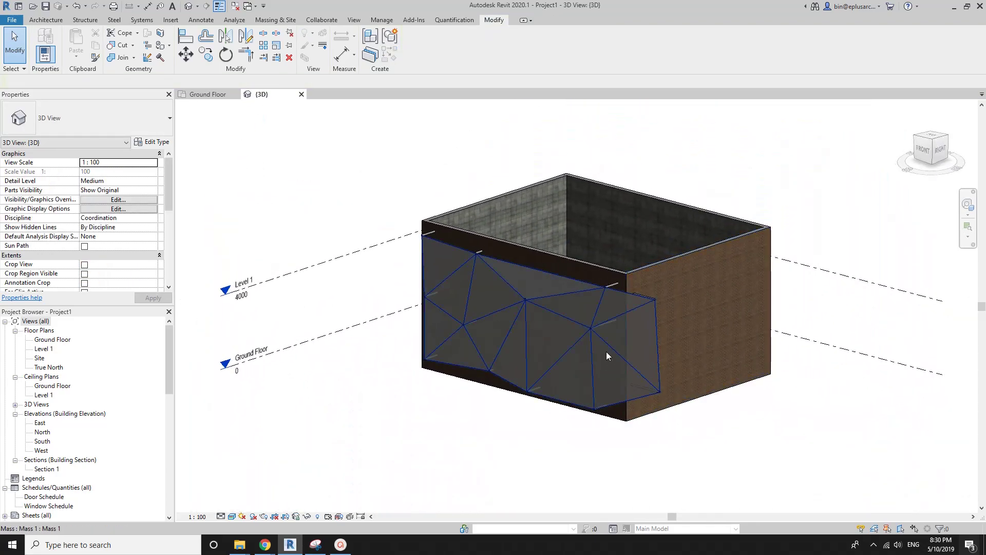
scroll(606, 346, up, 2)
scroll(608, 337, up, 2)
scroll(614, 329, up, 1)
Step: Set the short front-wall pin support's H length to 2000
mouse_move(614, 329)
shift+middle_down()
mouse_move(663, 328)
mouse_move(650, 284)
shift+middle_up()
mouse_move(554, 297)
shift+middle_down()
mouse_move(645, 214)
mouse_move(741, 254)
mouse_move(686, 359)
mouse_move(667, 370)
shift+middle_up()
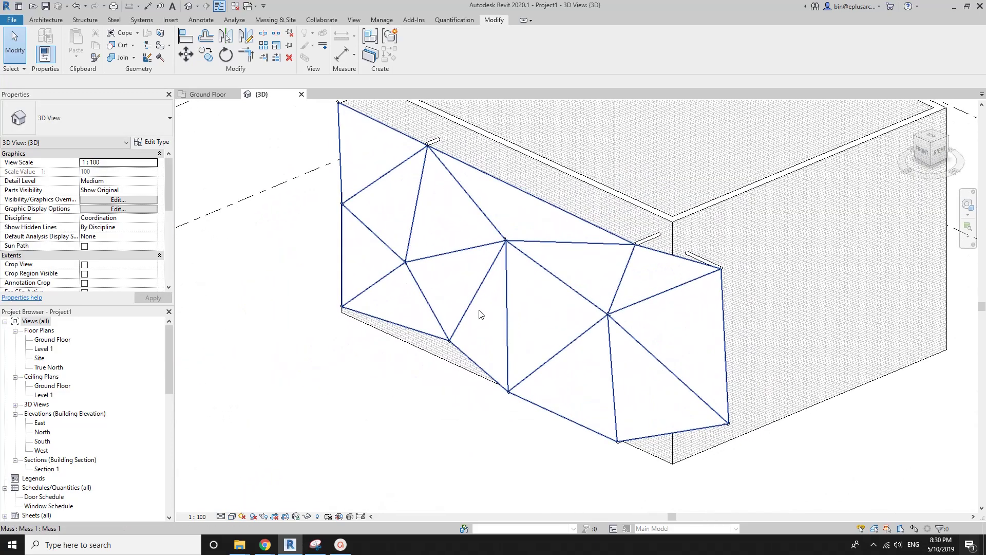
click(440, 144)
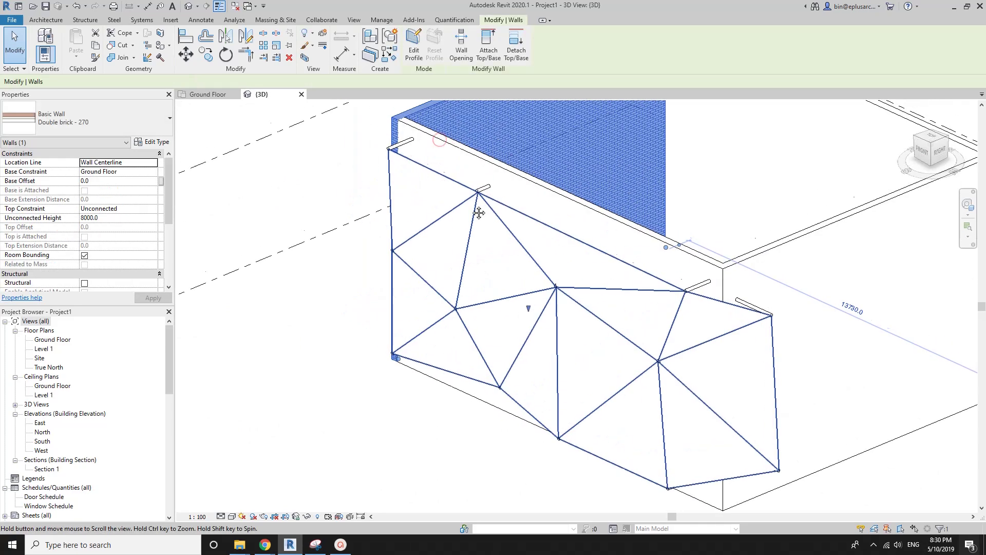
middle_drag(478, 213, 528, 258)
key(Escape)
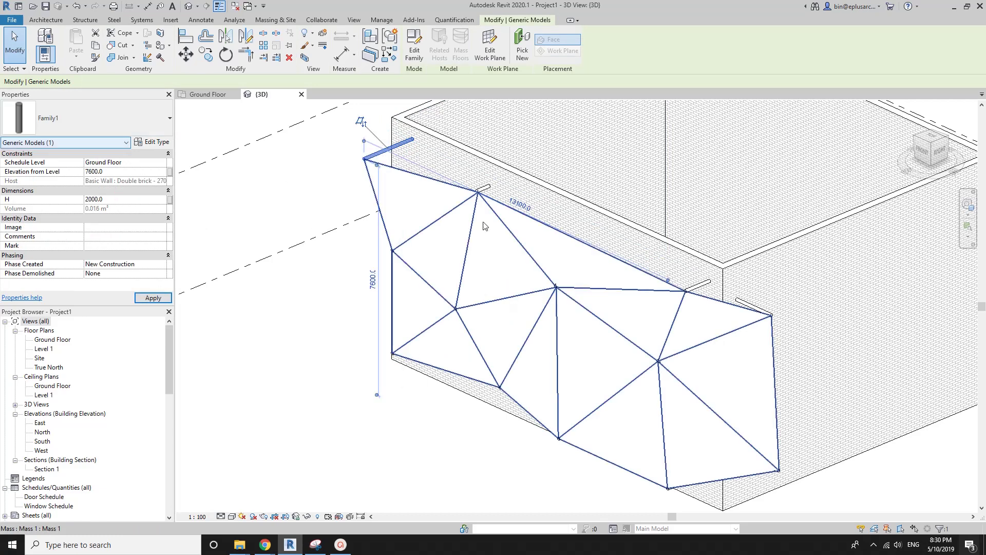
key(Escape)
mouse_move(462, 318)
shift+middle_down()
mouse_move(520, 317)
mouse_move(501, 445)
shift+middle_up()
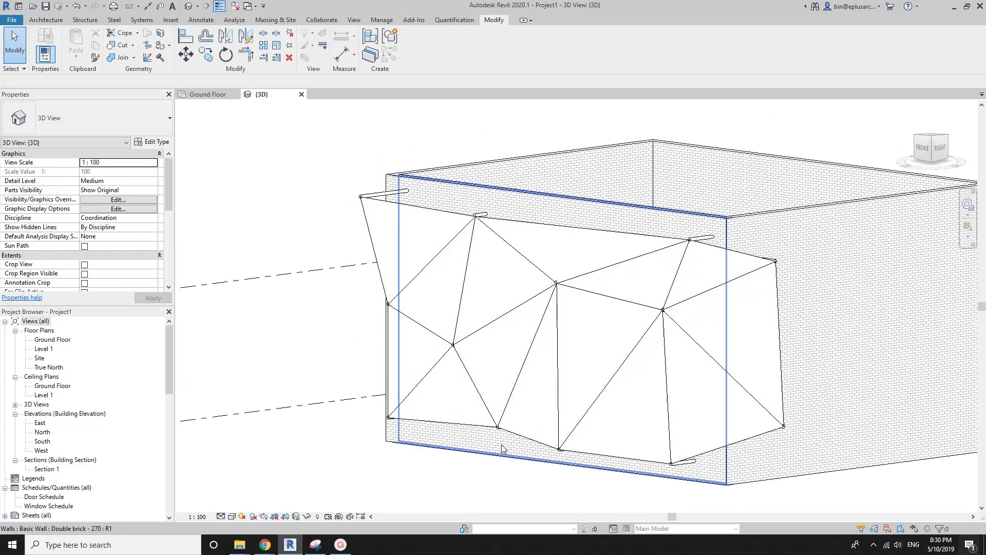
click(498, 432)
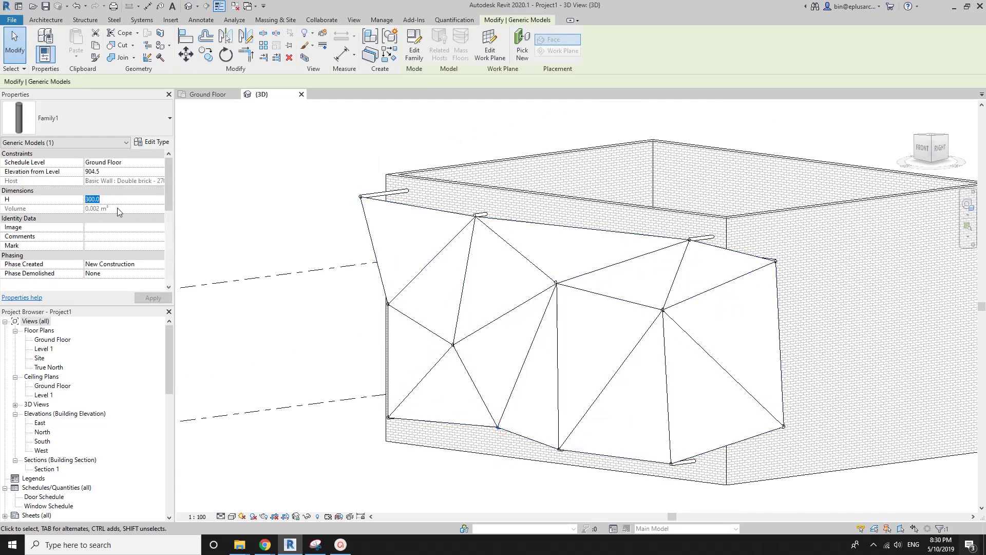
text(2000)
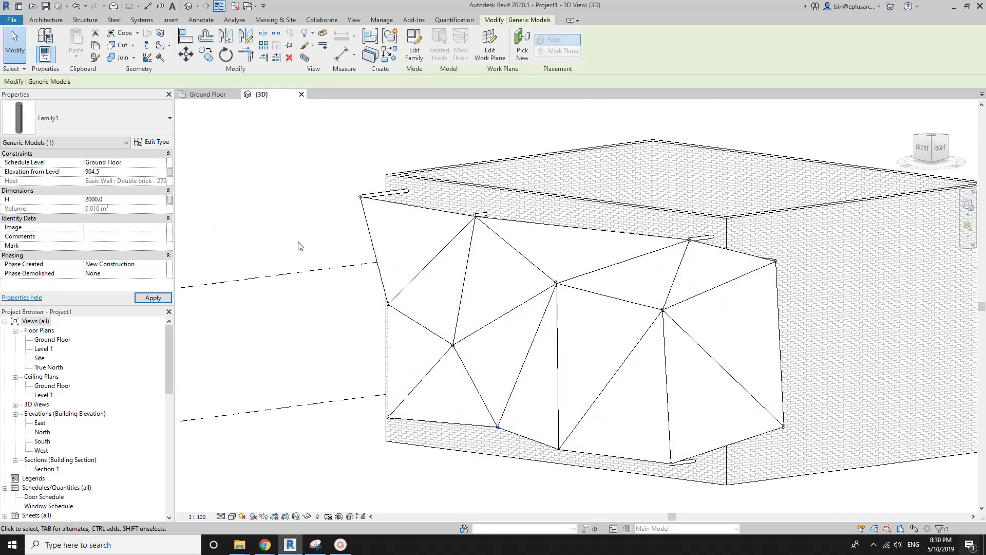
key(Escape)
mouse_move(583, 381)
shift+middle_down()
mouse_move(644, 431)
mouse_move(646, 457)
mouse_move(683, 360)
shift+middle_up()
click(710, 312)
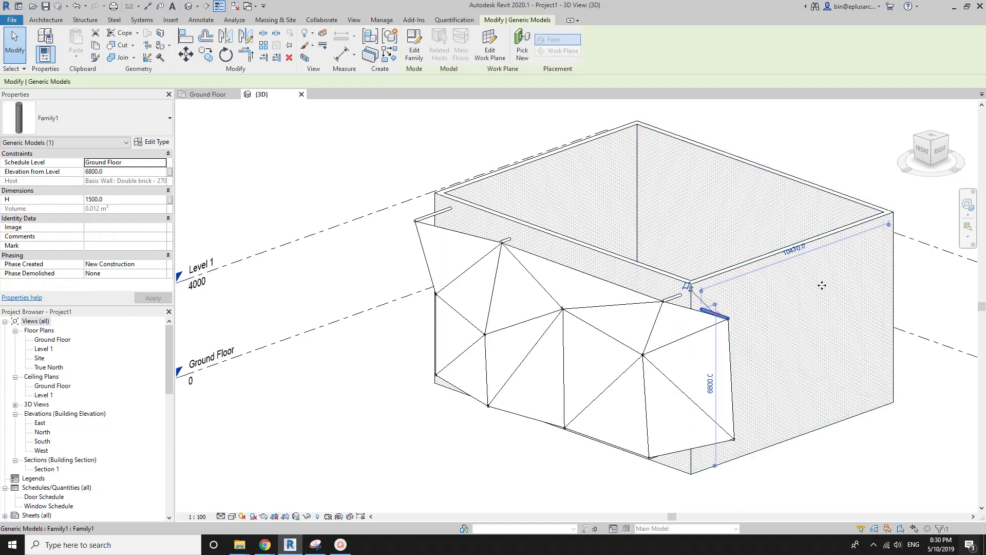
Step: Slide a pin support across the corner onto the side wall
drag(821, 285, 842, 282)
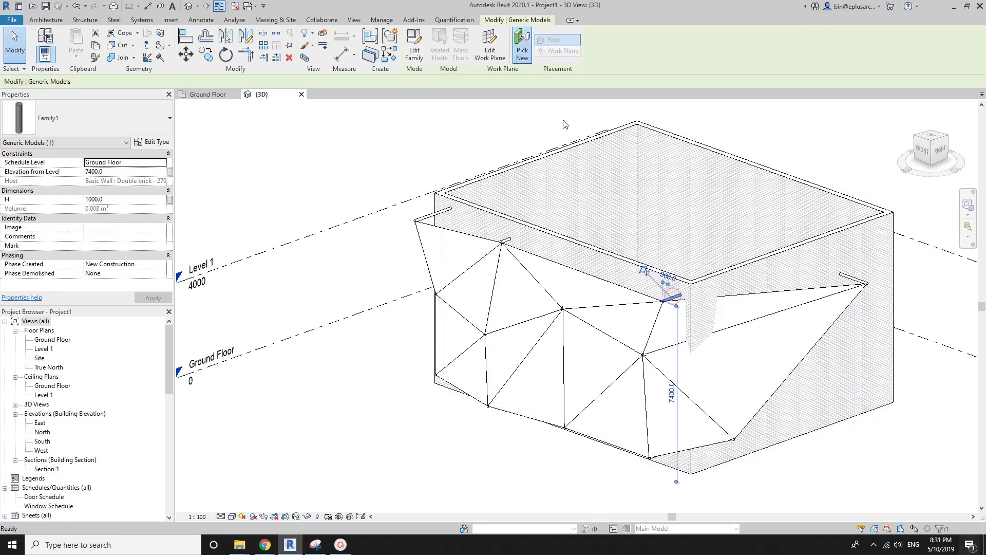
drag(707, 303, 714, 302)
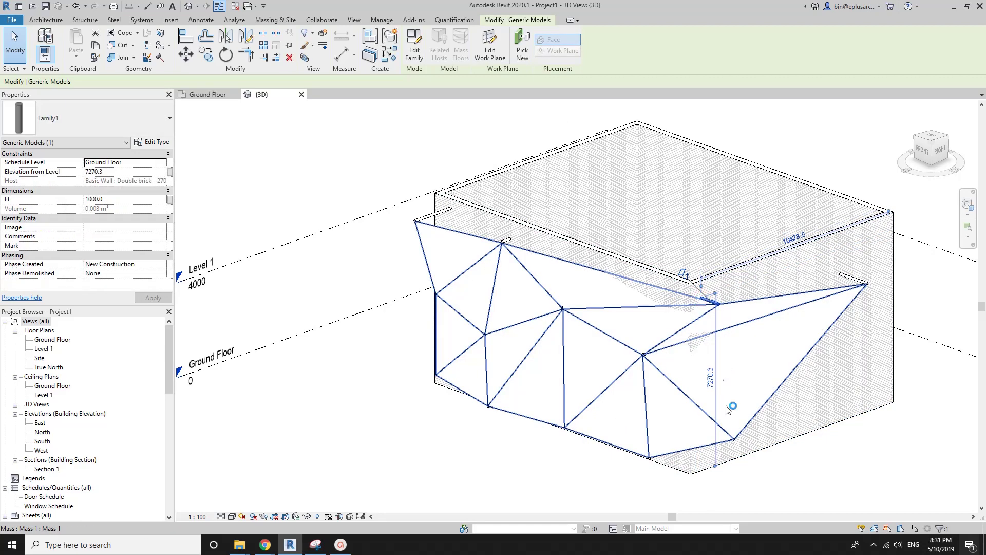
key(Escape)
scroll(711, 306, up, 3)
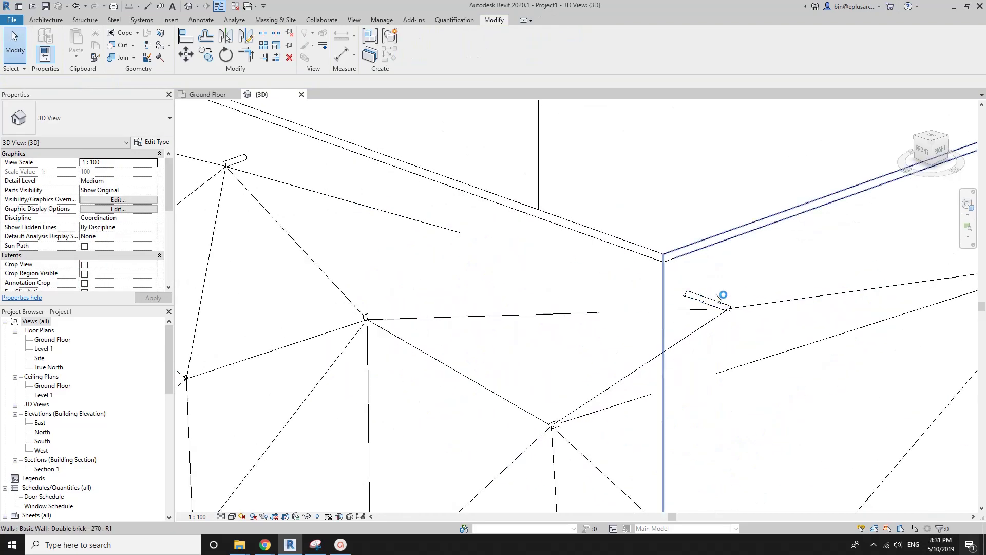
click(705, 300)
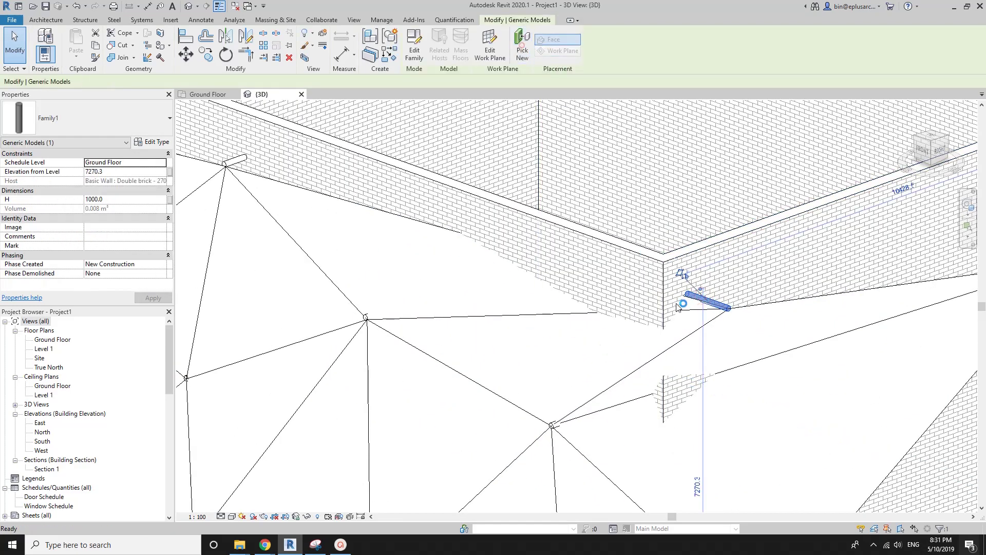
shift+middle_drag(645, 252, 643, 252)
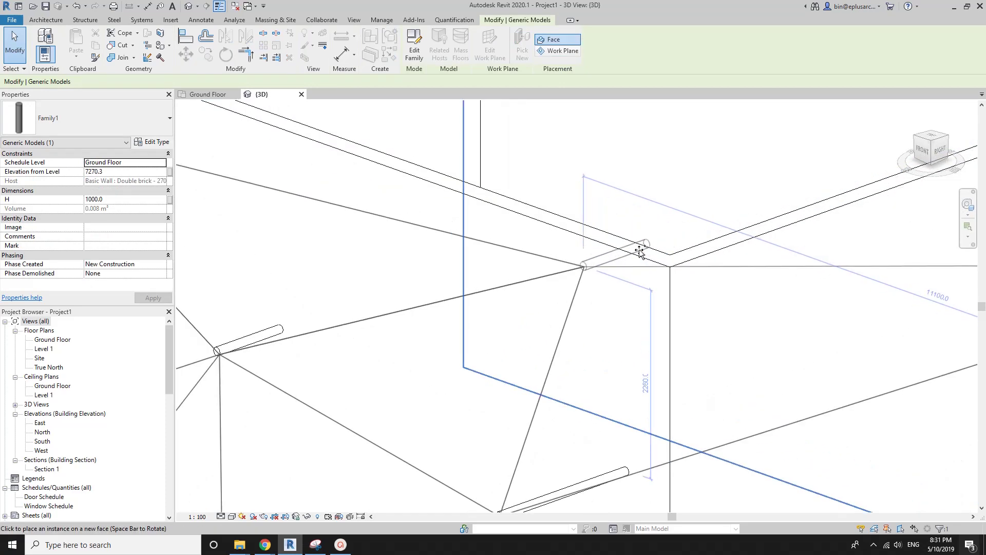
scroll(642, 253, down, 5)
key(Escape)
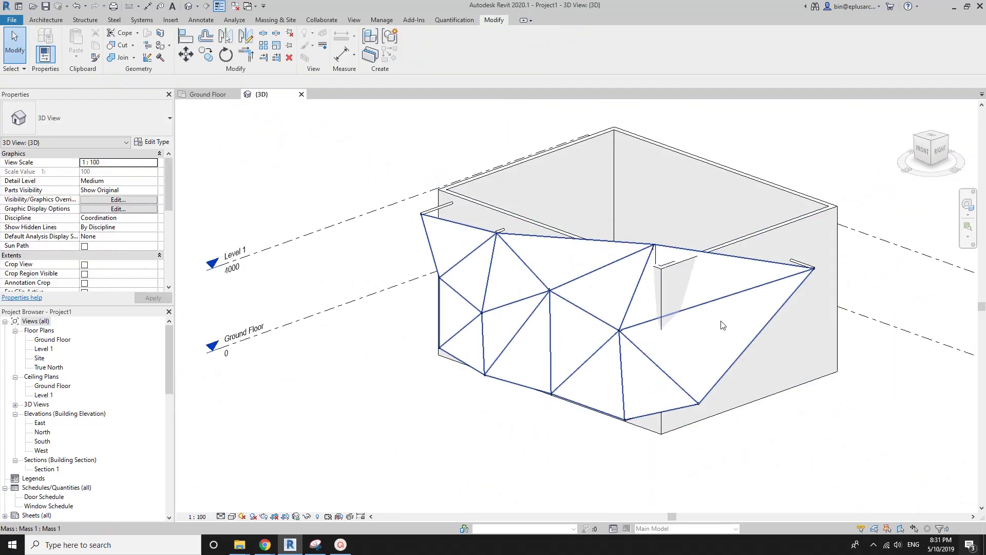
Step: Move another pin support onto a cladding vertex where the cladding wraps the side
mouse_move(661, 317)
shift+middle_down()
mouse_move(582, 373)
mouse_move(726, 288)
mouse_move(689, 342)
mouse_move(663, 296)
shift+middle_up()
scroll(612, 276, up, 2)
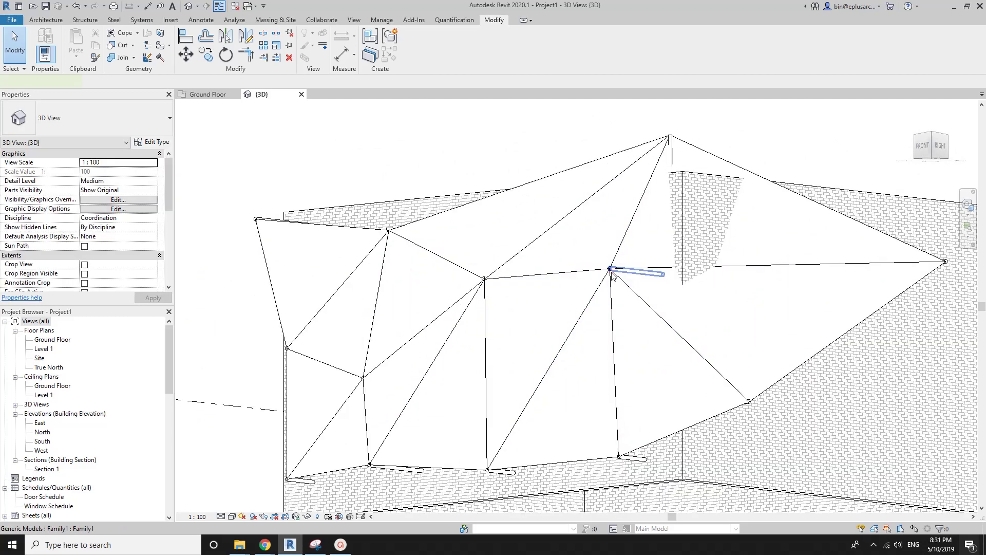
click(612, 275)
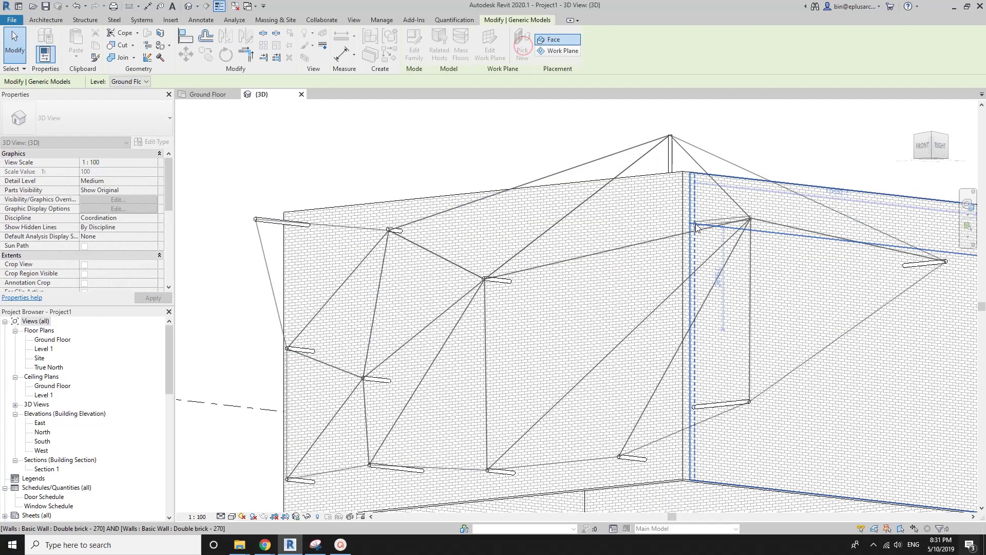
key(Escape)
shift+middle_drag(719, 280, 616, 293)
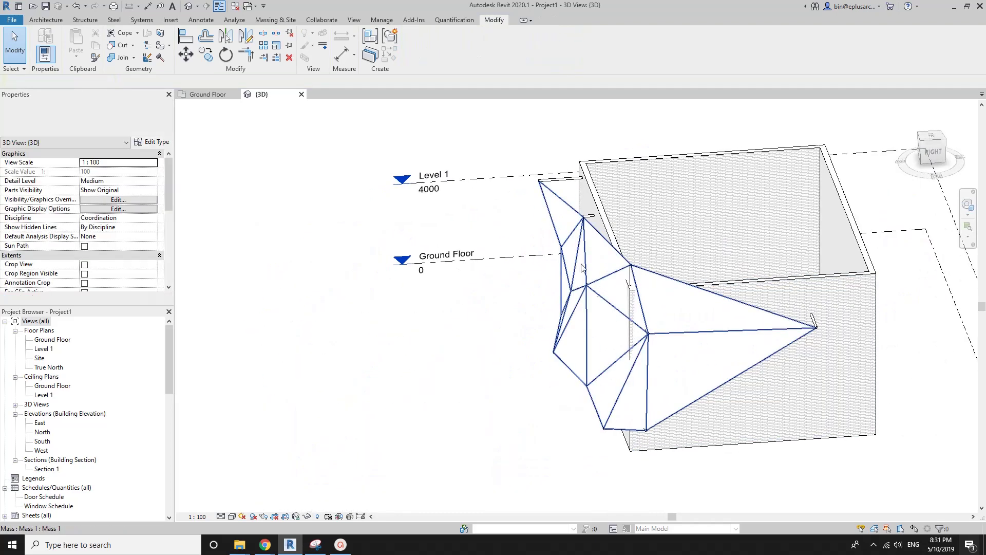
scroll(595, 300, up, 2)
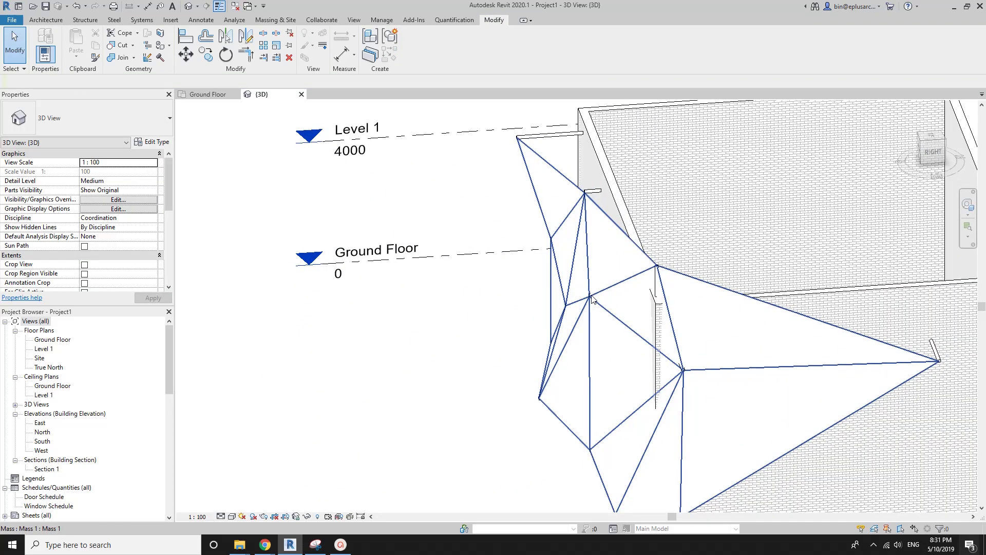
shift+middle_drag(593, 299, 595, 302)
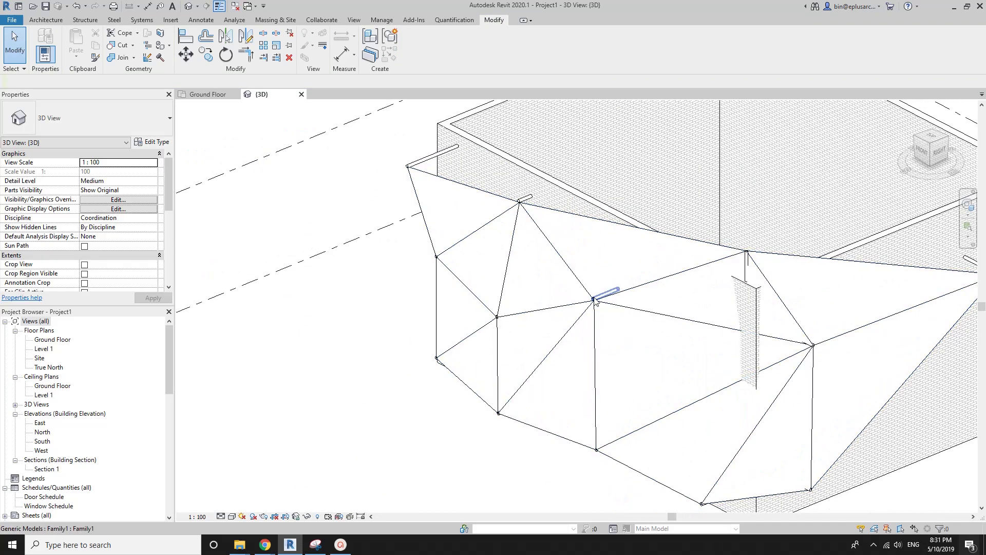
drag(713, 349, 724, 340)
scroll(724, 336, down, 2)
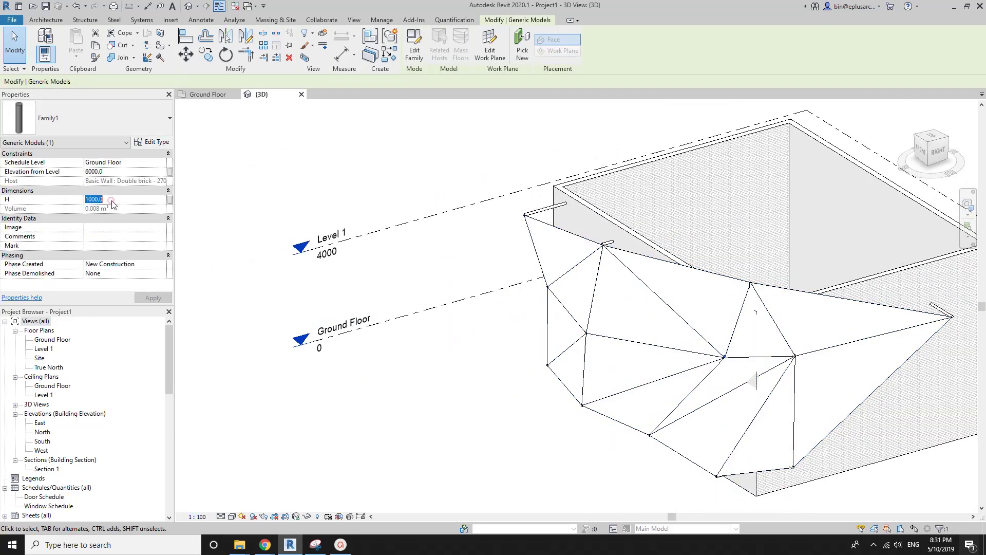
key(Escape)
mouse_move(623, 330)
shift+middle_down()
mouse_move(706, 217)
mouse_move(811, 374)
shift+middle_up()
scroll(810, 373, up, 4)
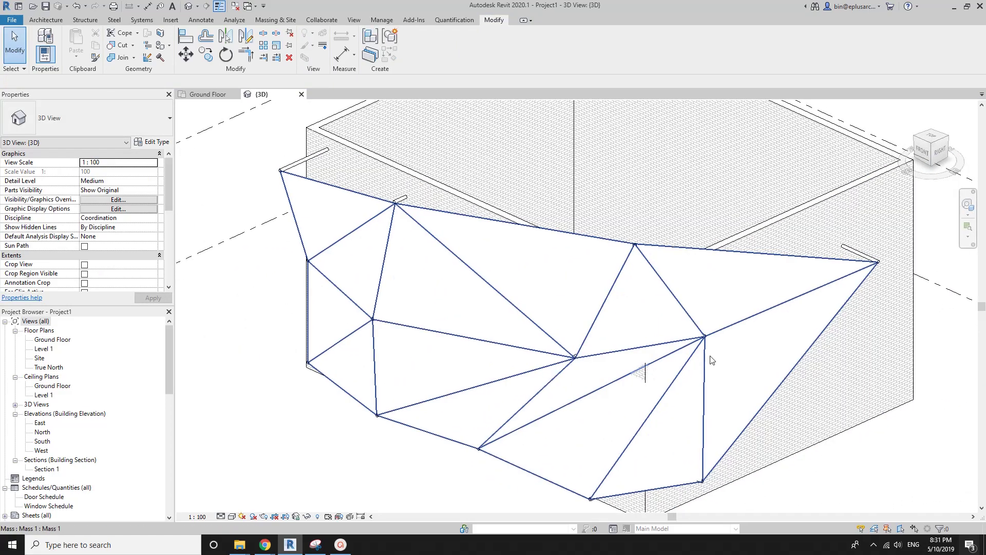